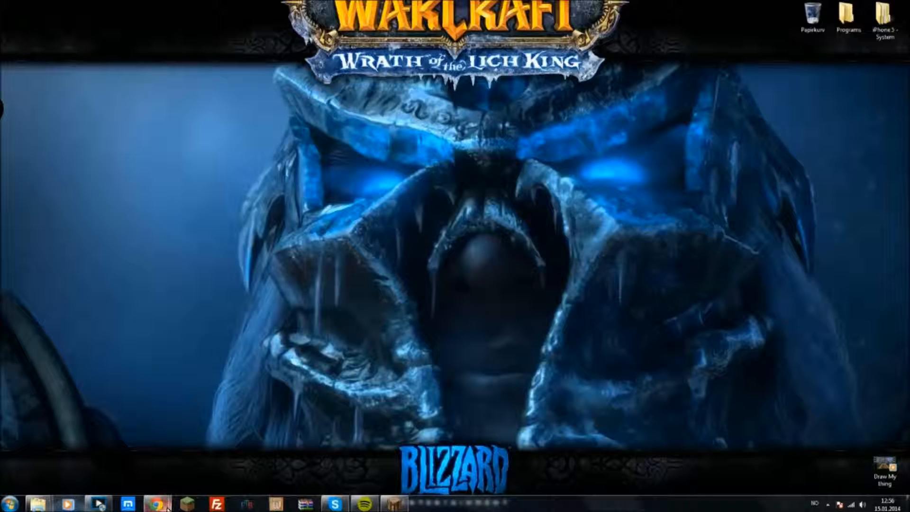
Step: Open the web browser and go to Spigotmc.org
left_click(112, 453)
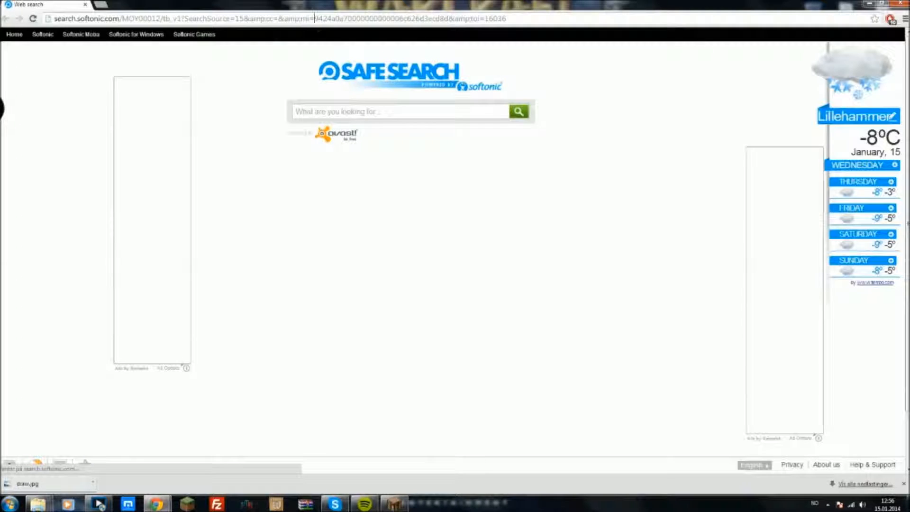
left_click(313, 19)
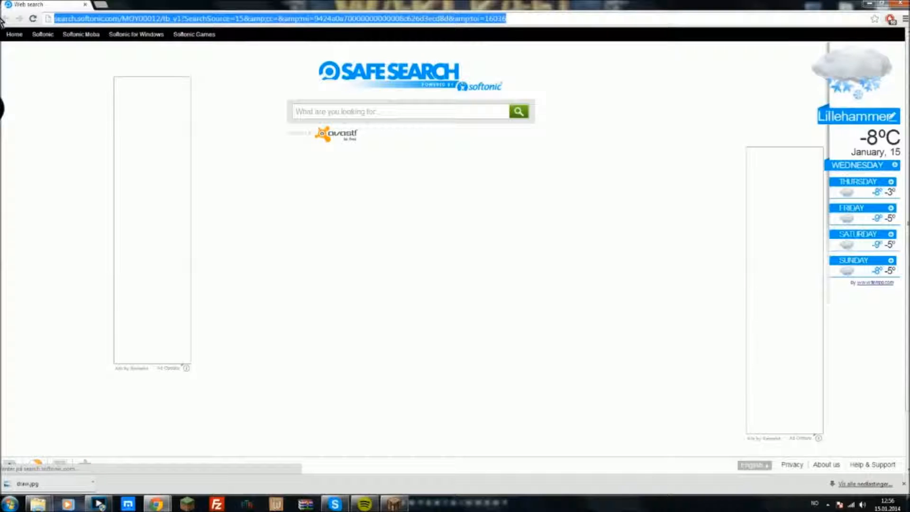
type("Spigotm")
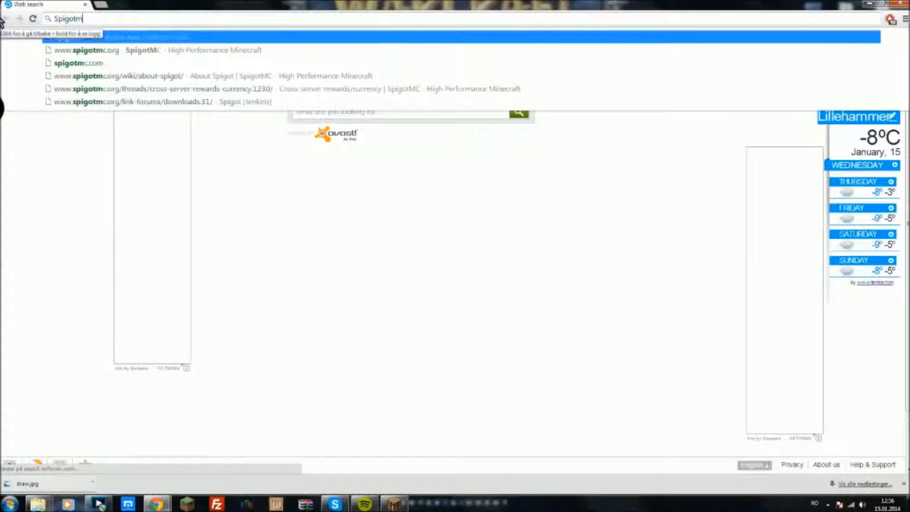
type("c.or")
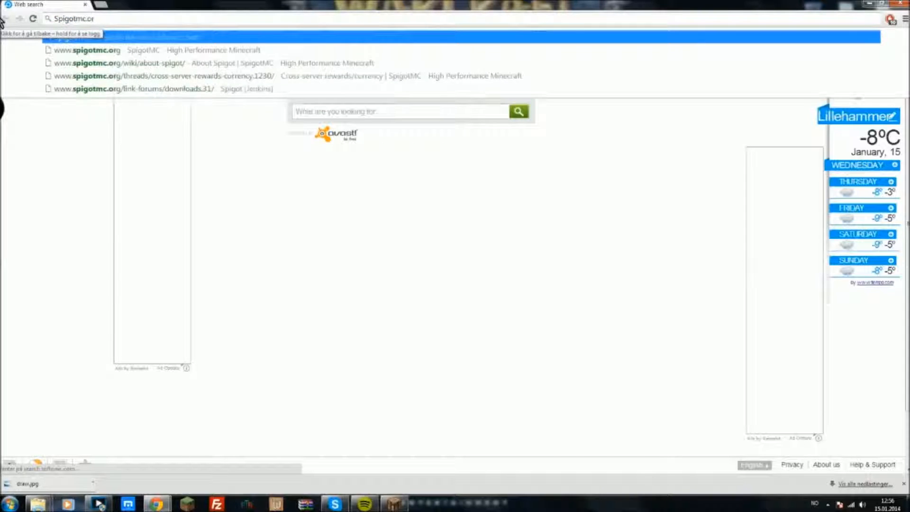
type("g")
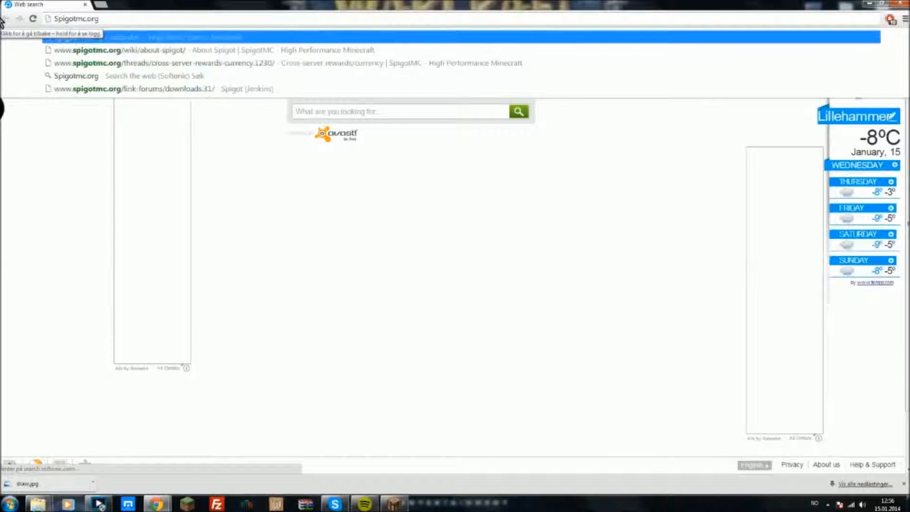
key("Return")
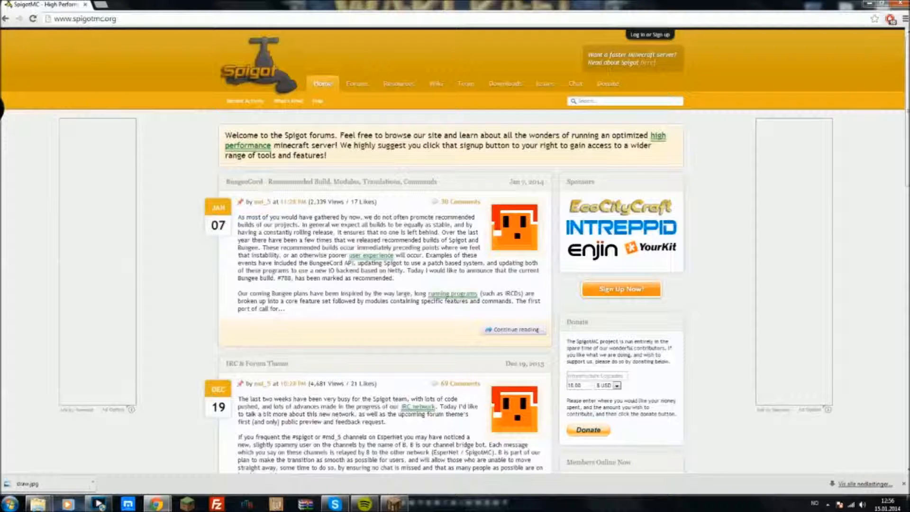
left_click(509, 86)
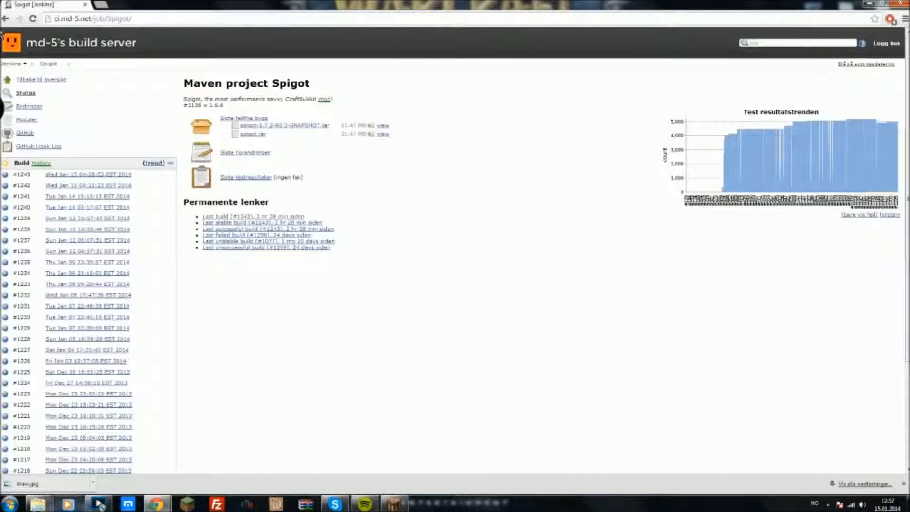
left_click(6, 19)
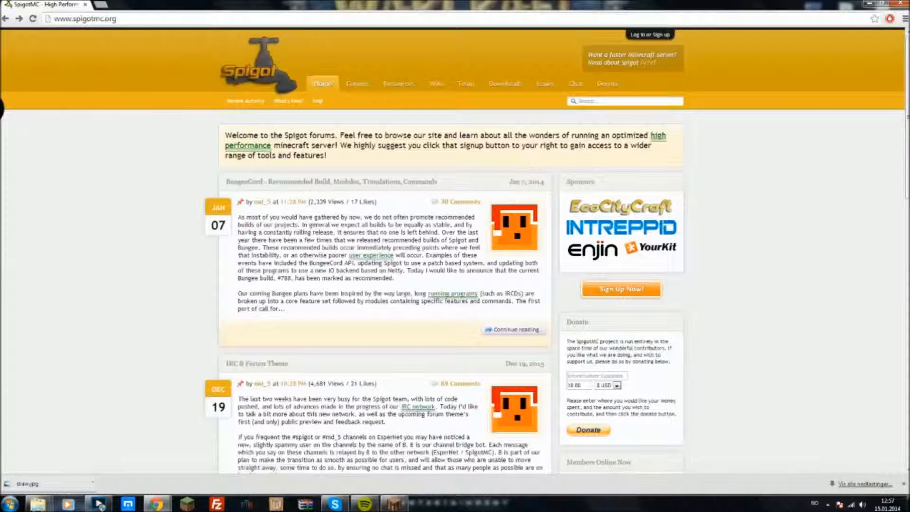
left_click(84, 18)
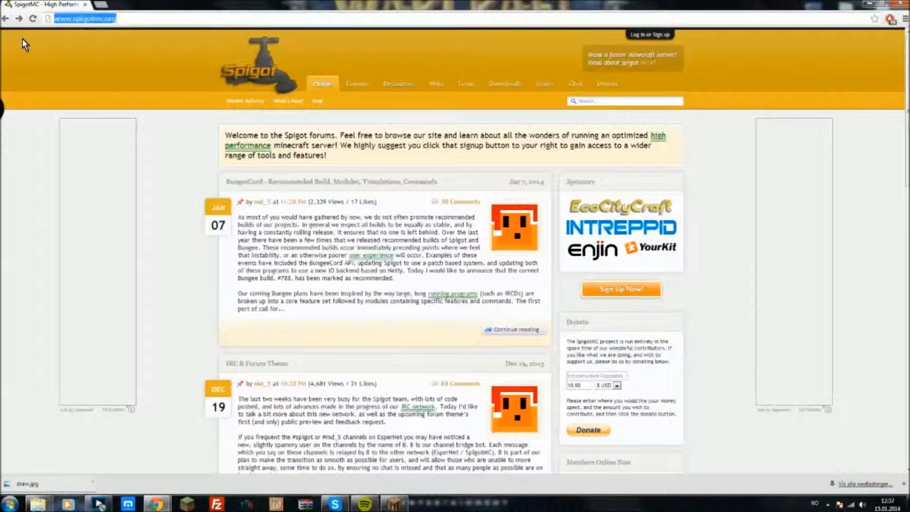
left_click(479, 299)
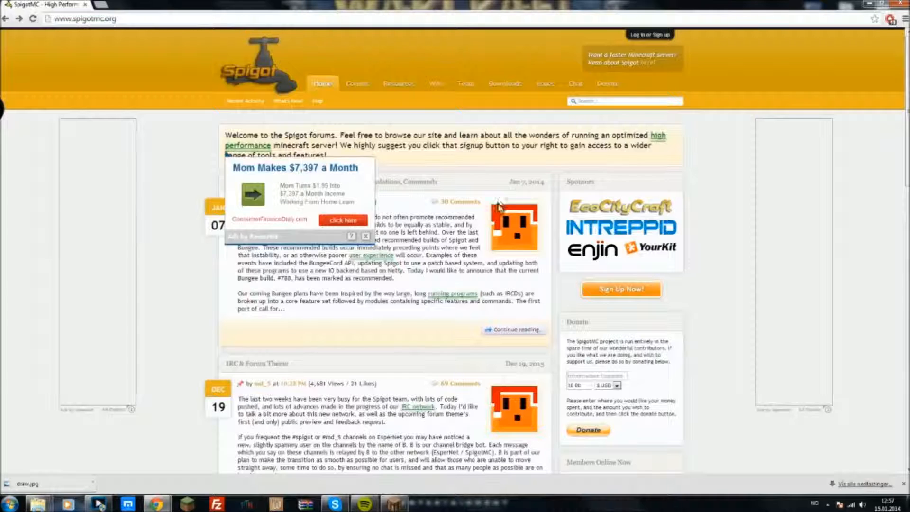
Step: Download spigot-1.7.2-R0.3-SNAPSHOT.jar from the last build on Spigot's downloads page and keep the file despite the warning
left_click(507, 84)
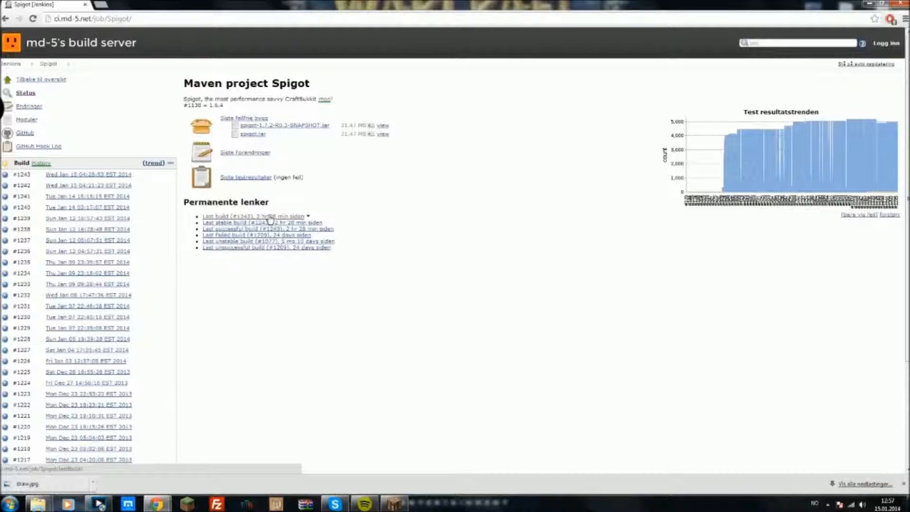
left_click(231, 217)
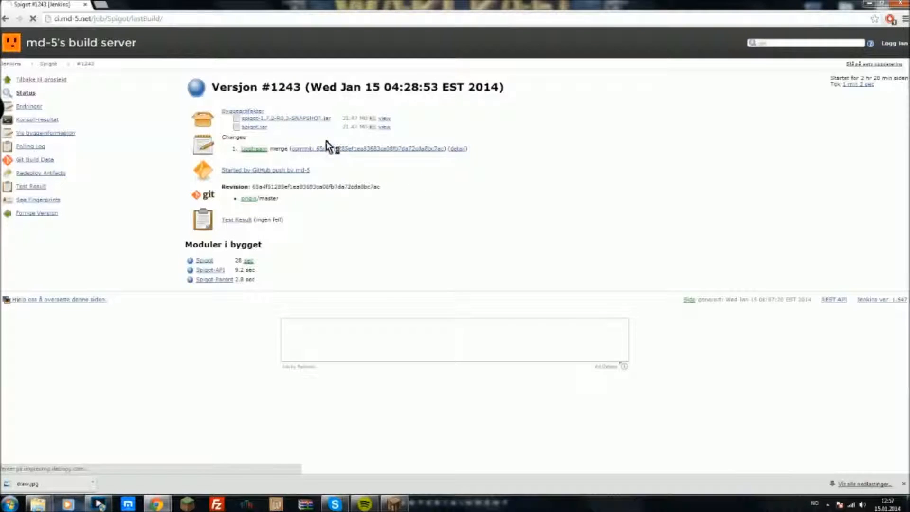
left_click(307, 119)
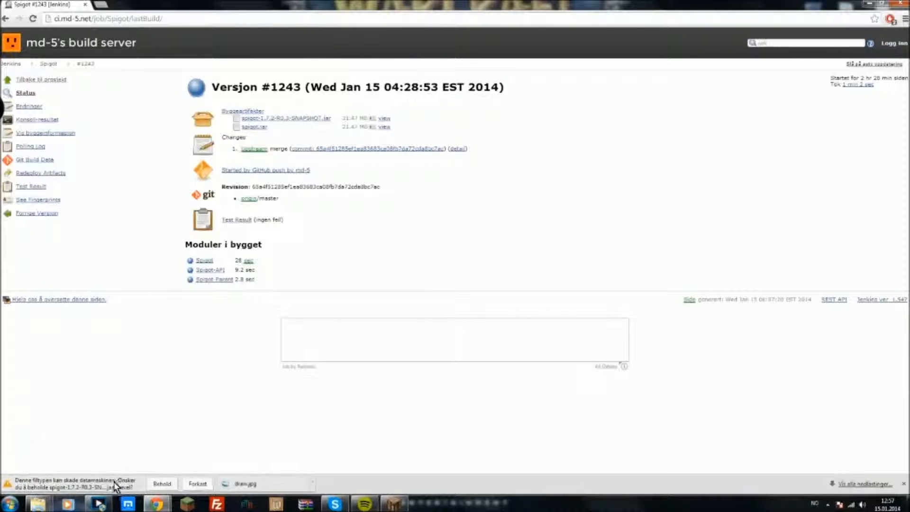
left_click(158, 483)
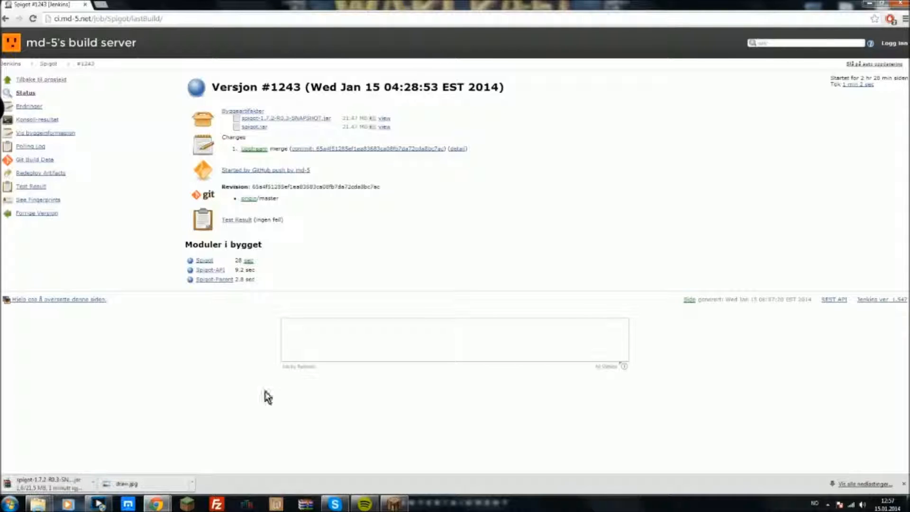
Step: Shrink the browser window and create a folder named Spigot Server on the desktop
left_click(882, 3)
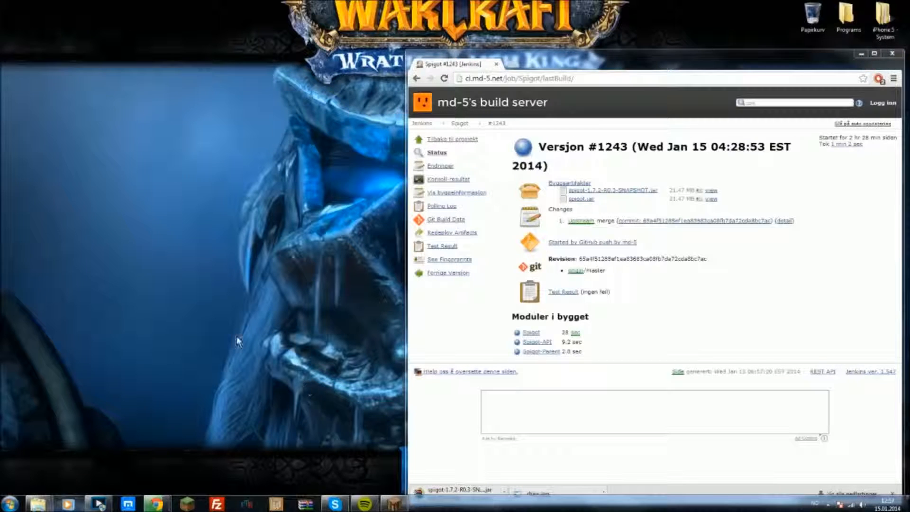
right_click(198, 174)
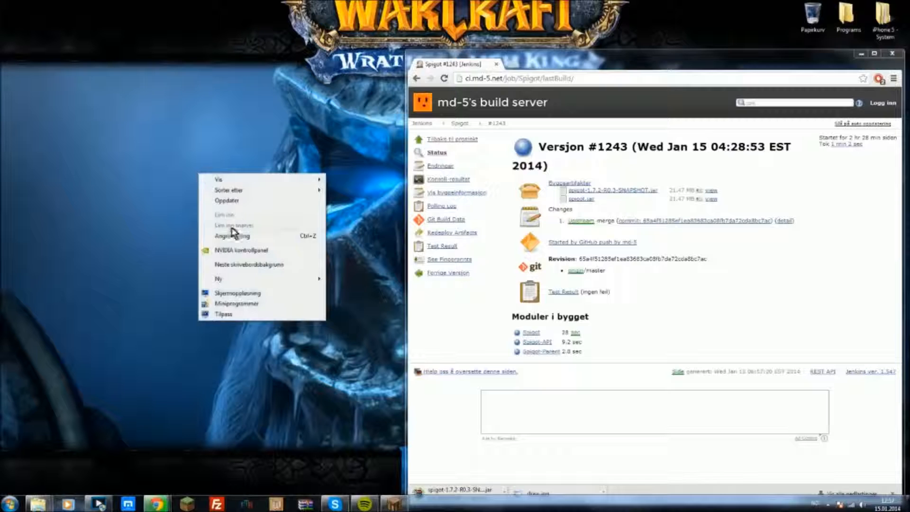
mouse_move(260, 280)
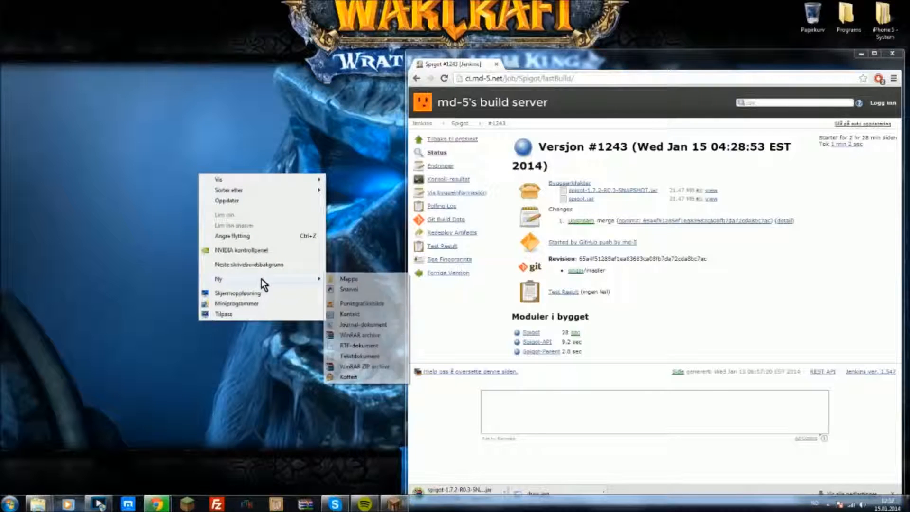
left_click(354, 280)
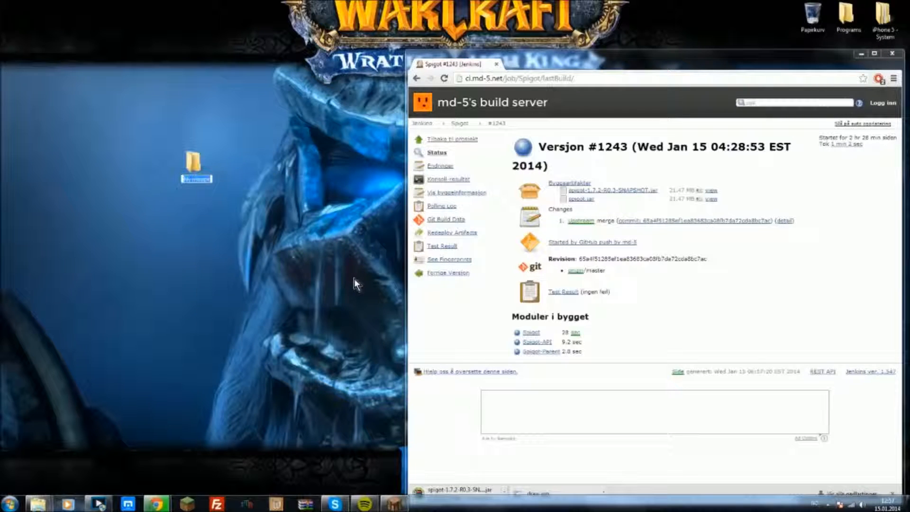
left_click_drag(196, 138, 199, 118)
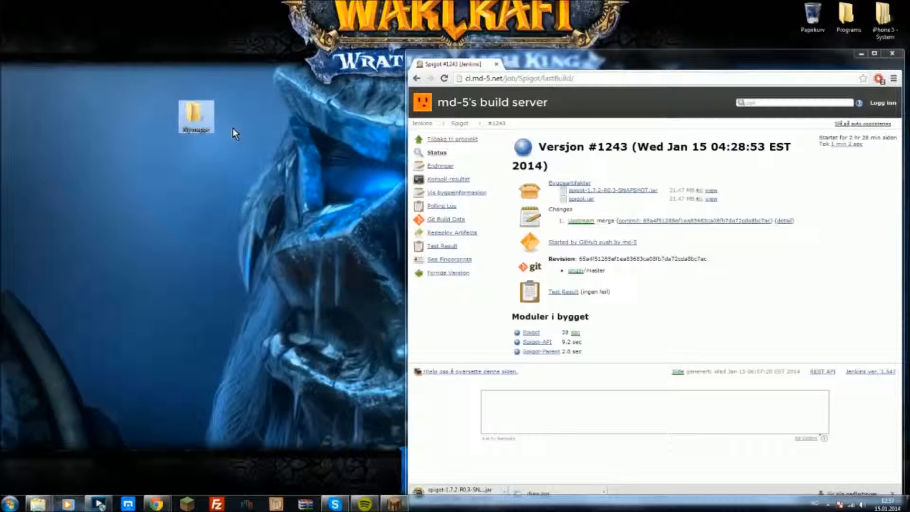
left_click(208, 130)
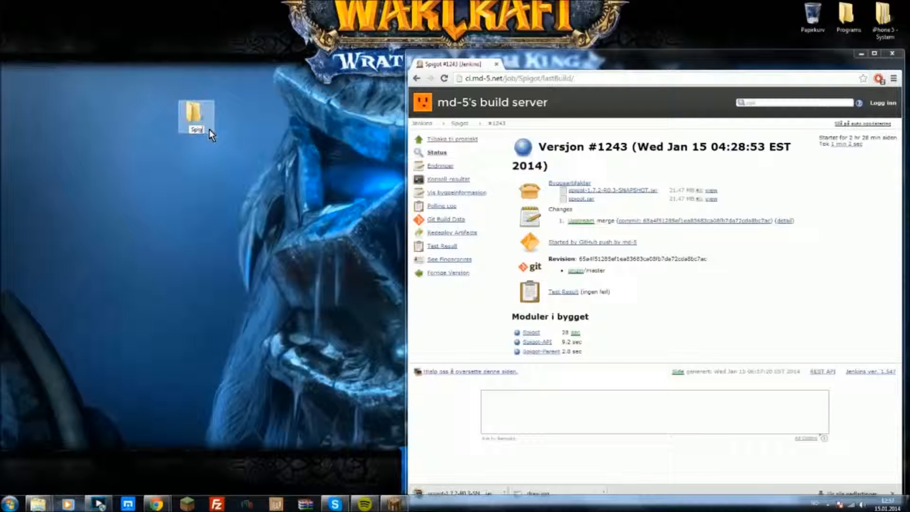
type("Spigot Server")
key("Return")
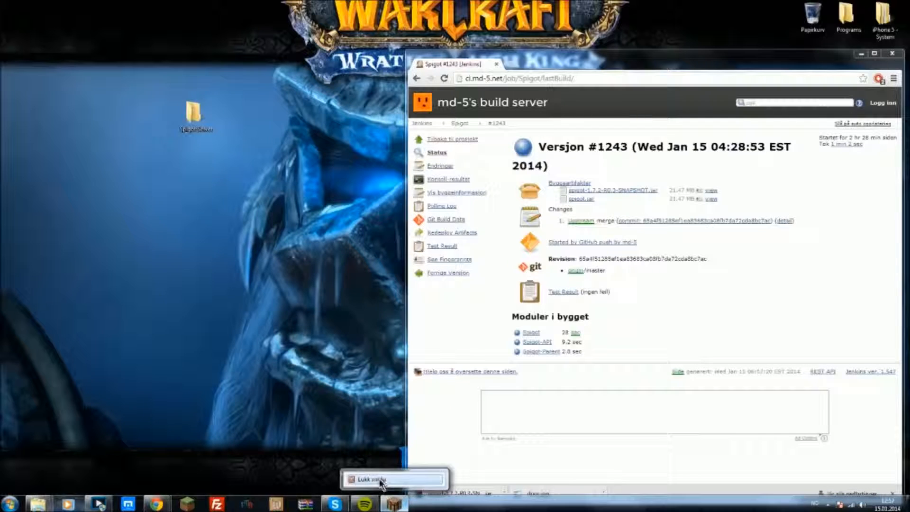
Step: Move the Spigot Server folder and browser window apart on the desktop, and open the folder beside the browser
left_click(297, 291)
left_click_drag(204, 115, 237, 19)
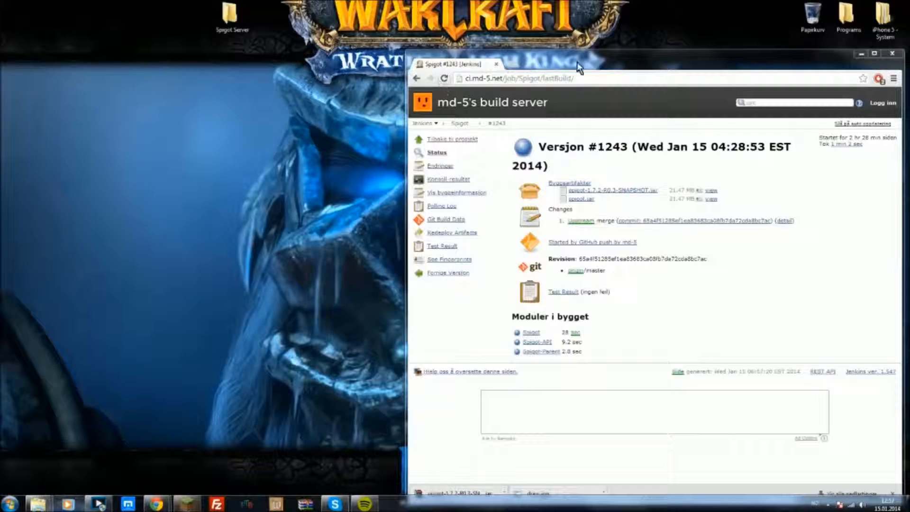
left_click_drag(634, 59, 619, 24)
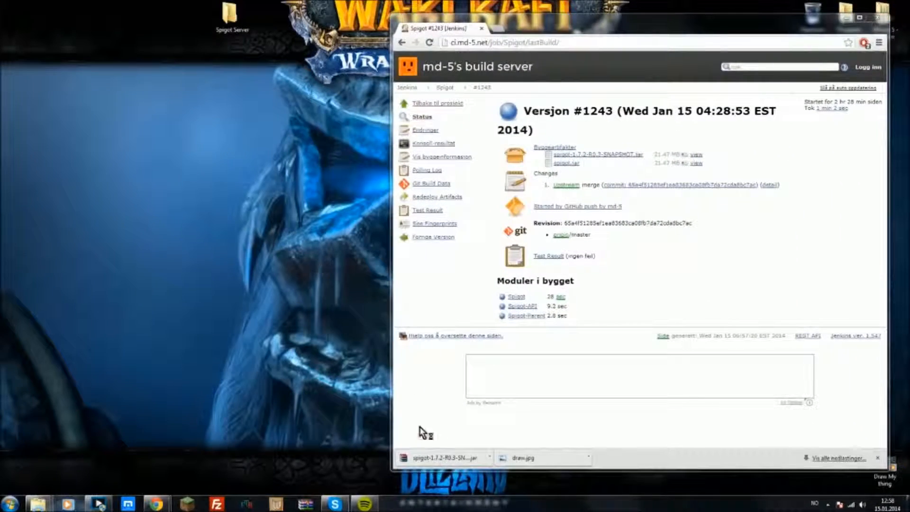
left_click_drag(228, 30, 57, 49)
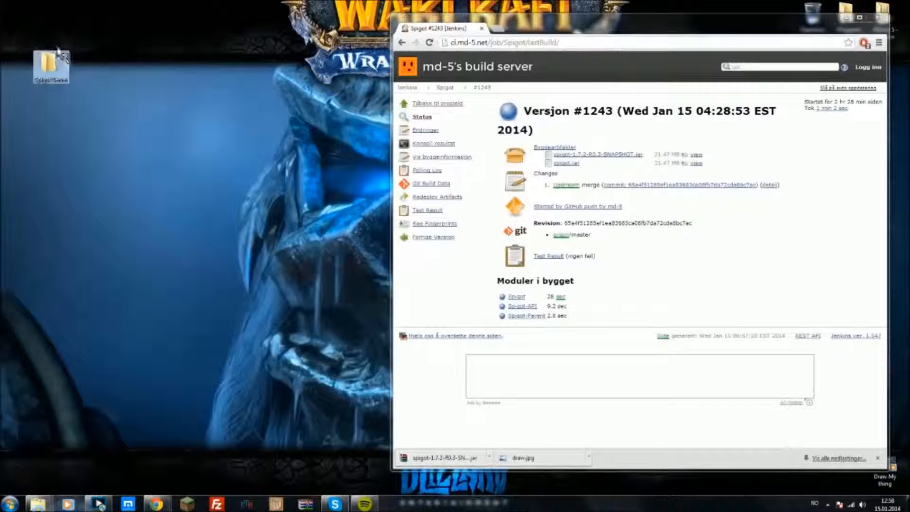
double_click(59, 71)
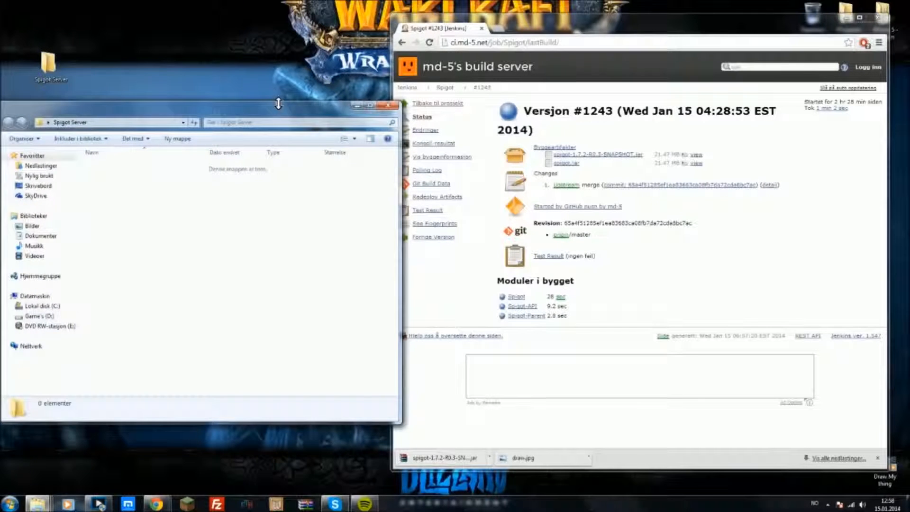
left_click_drag(278, 122, 272, 14)
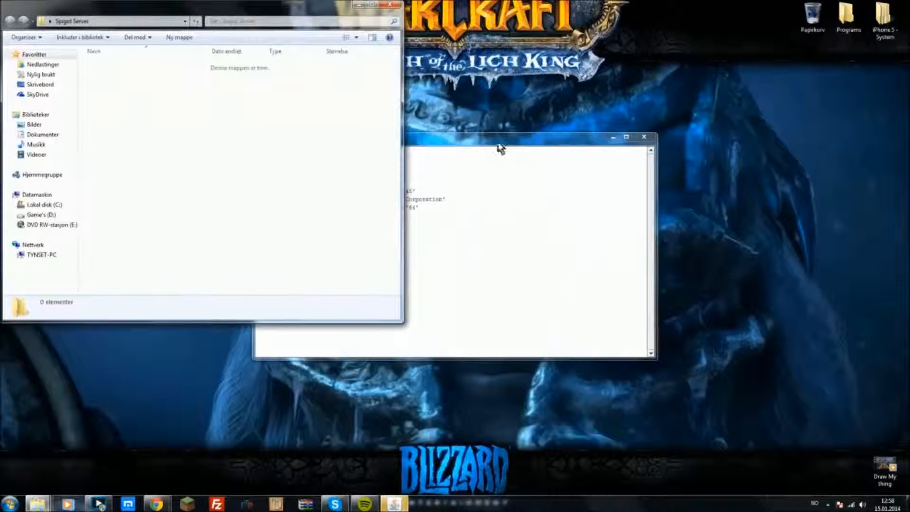
Step: Bring the Spigot build page back beside the folder and copy the downloaded jar into Spigot Server
left_click_drag(499, 143, 731, 169)
mouse_move(38, 503)
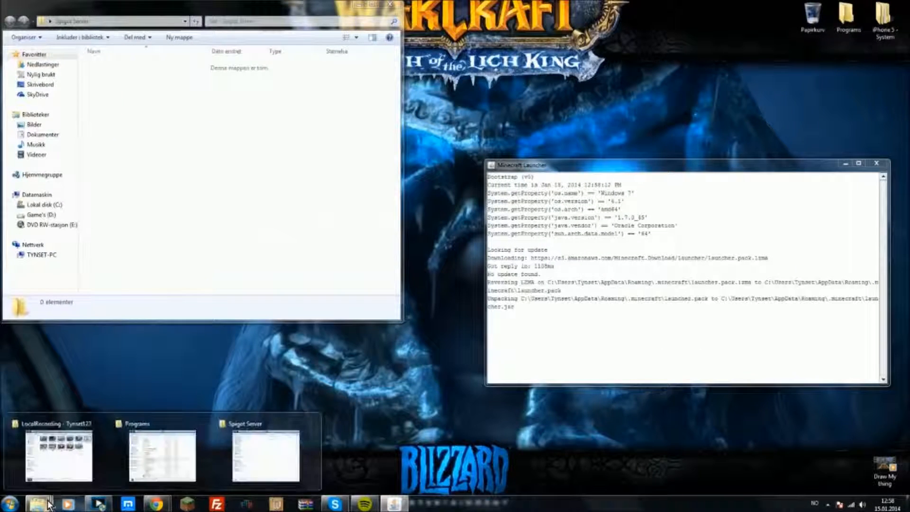
mouse_move(156, 503)
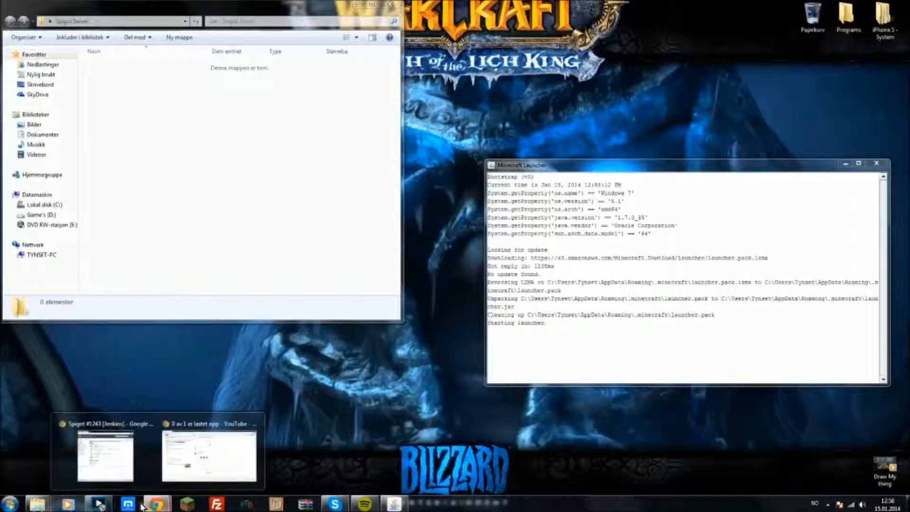
left_click(109, 448)
left_click_drag(701, 29, 746, 26)
left_click_drag(487, 454, 136, 129)
left_click(150, 80)
left_click(160, 69)
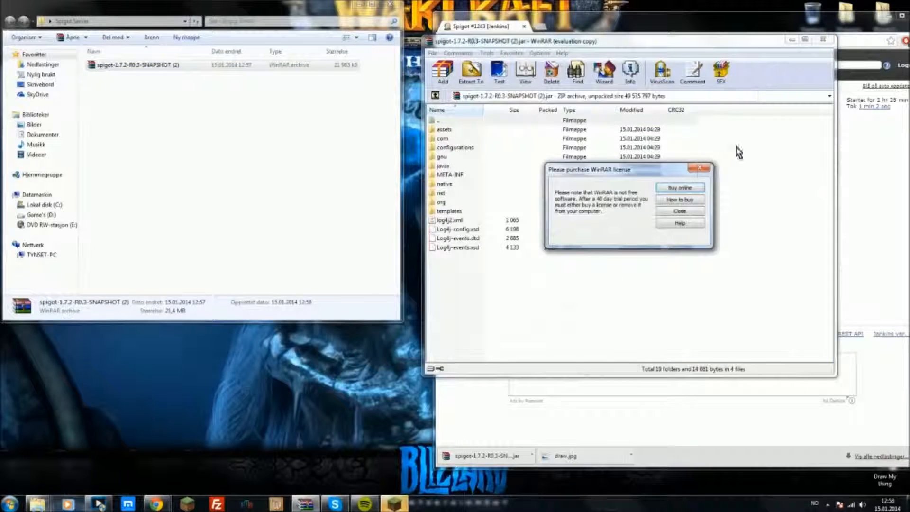
left_click(701, 171)
left_click(827, 44)
Step: Rename the downloaded jar in the Spigot Server folder to Spigot
left_click(172, 65)
left_click(191, 64)
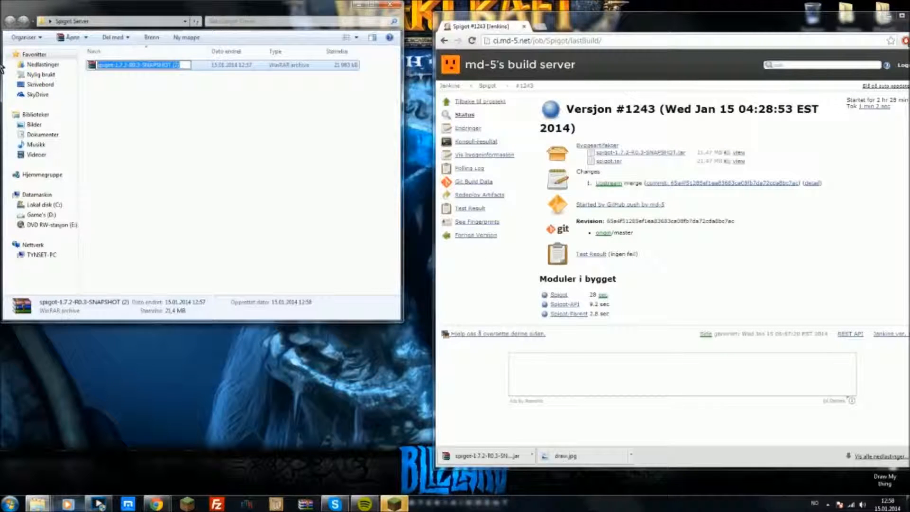
type("Spigot")
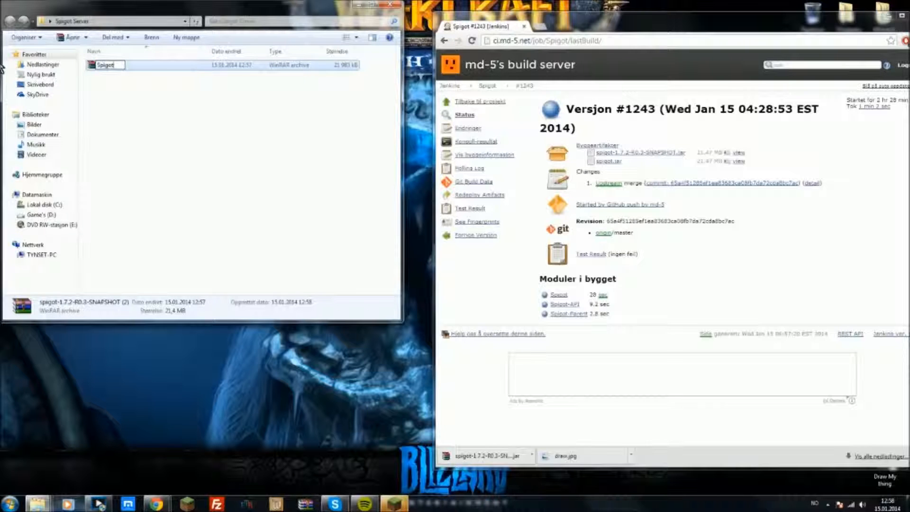
left_click(218, 118)
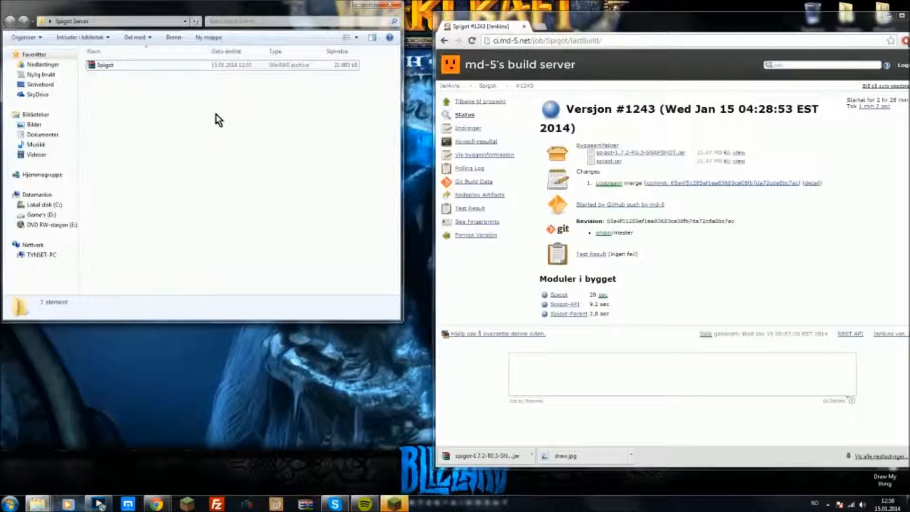
left_click(110, 69)
left_click(161, 129)
Step: Create a new text document in the Spigot Server folder beside the Spigot jar
left_click_drag(236, 5, 306, 17)
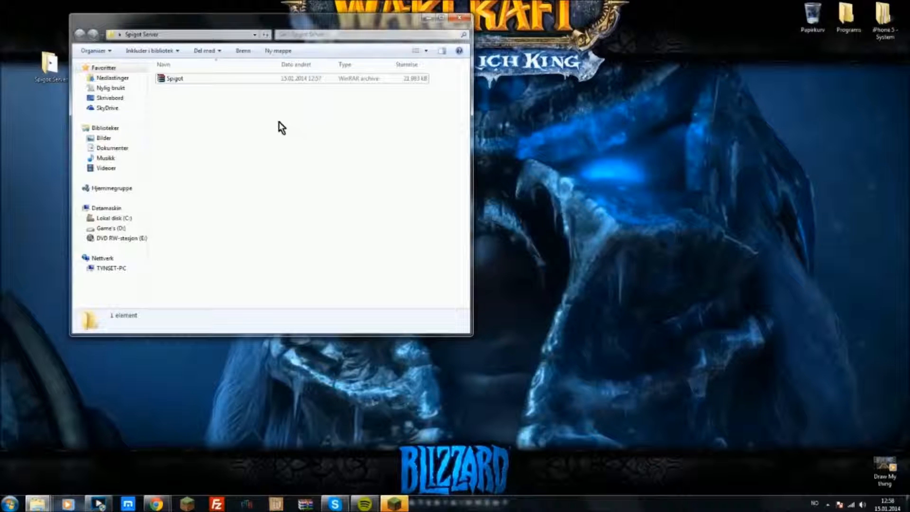
right_click(278, 122)
mouse_move(350, 240)
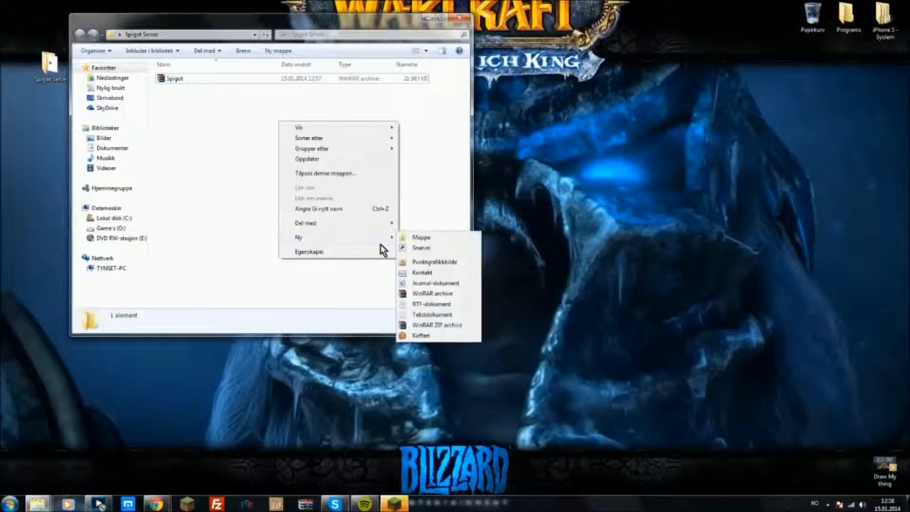
left_click(432, 315)
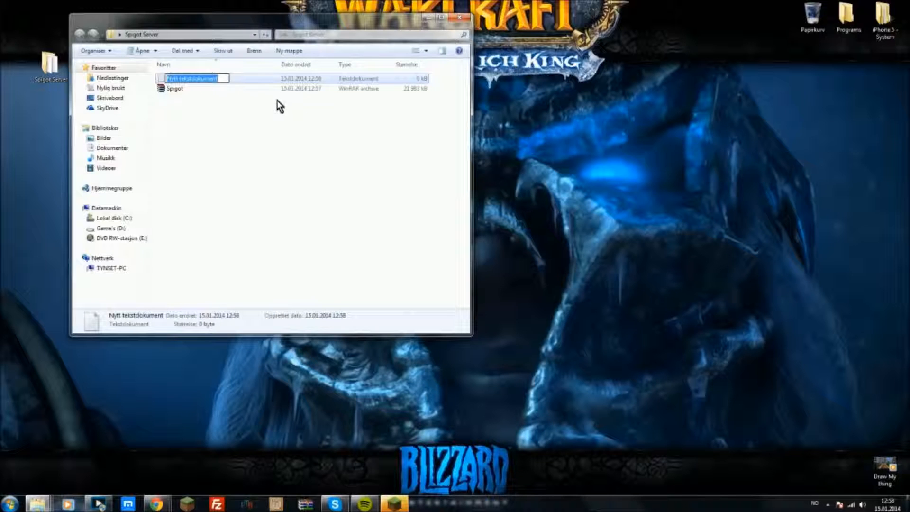
type("joirdsoijvi")
key("BackSpace")
key("BackSpace")
key("BackSpace")
key("BackSpace")
key("BackSpace")
key("BackSpace")
key("BackSpace")
key("BackSpace")
key("BackSpace")
key("BackSpace")
key("BackSpace")
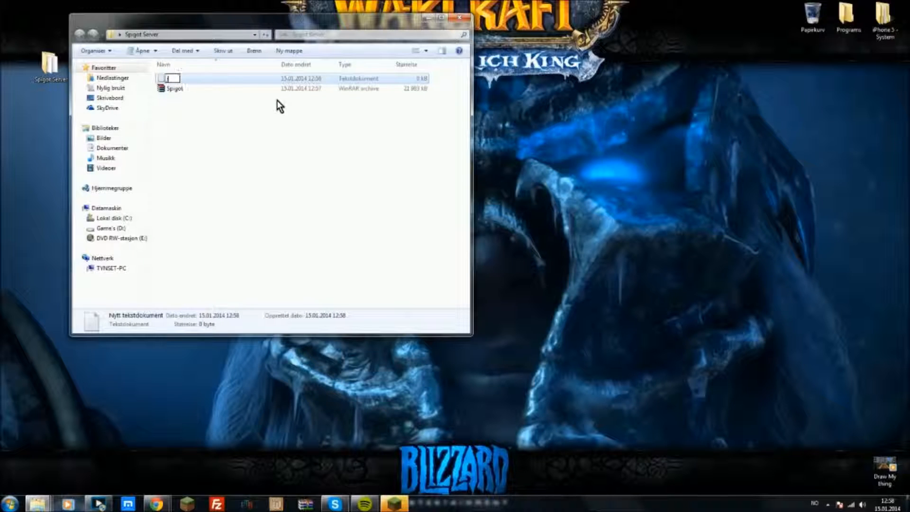
Step: Name the new text document Run and open it for editing in Notepad++
type("Run")
left_click(276, 101)
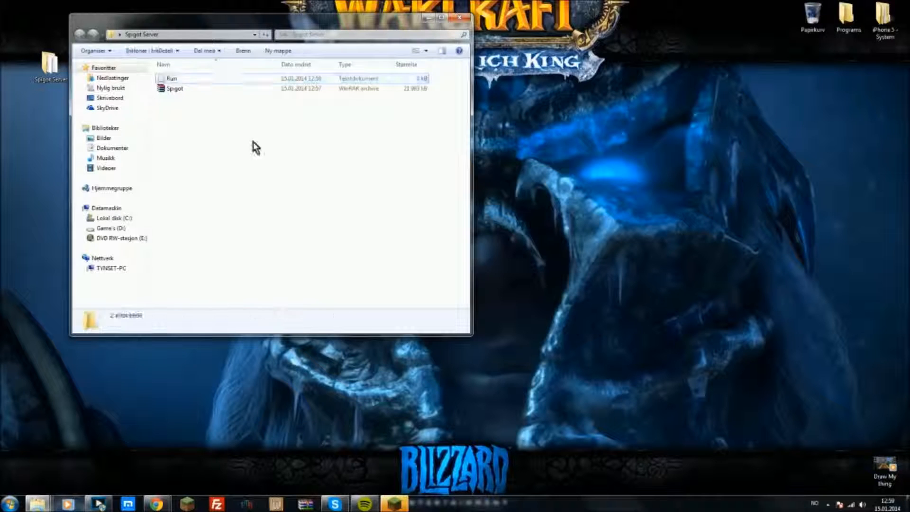
left_click(177, 77)
right_click(179, 80)
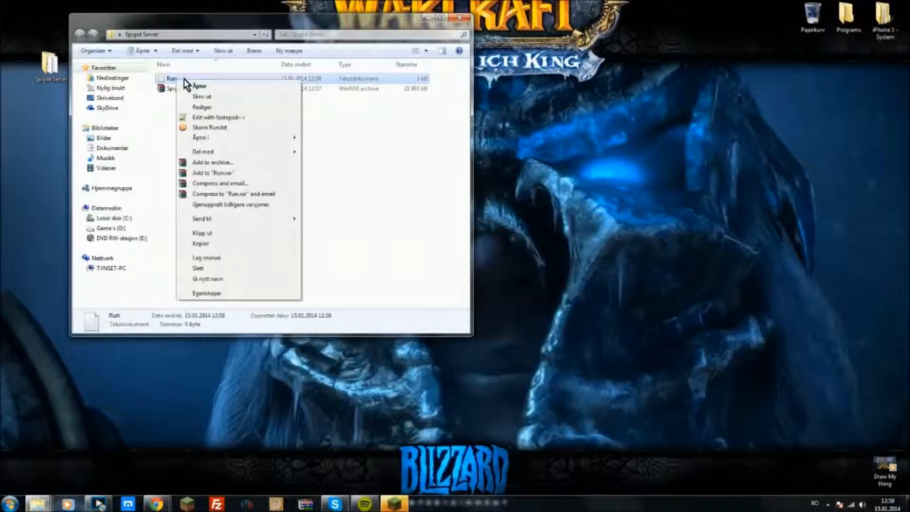
left_click(217, 117)
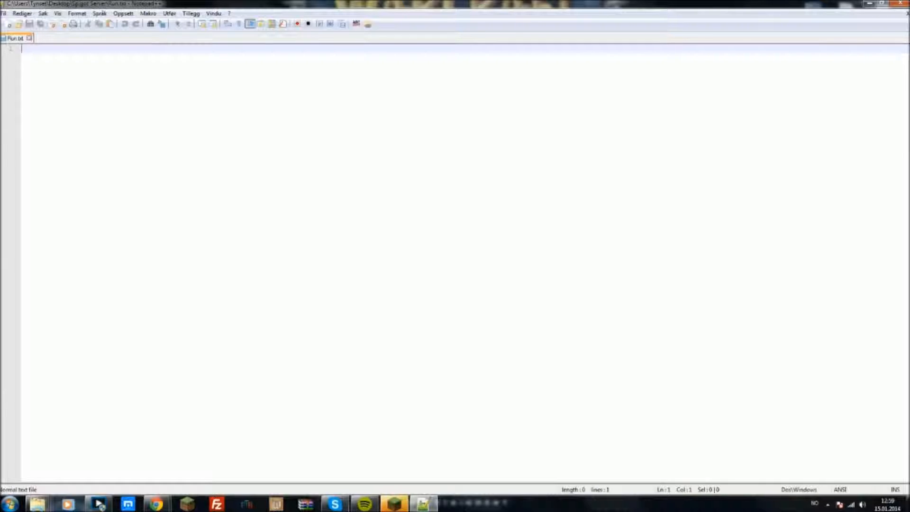
Step: Write the launch command "Java -Xmx1024M -jar Spigot.jar" on the first line of the Run file
type("Java")
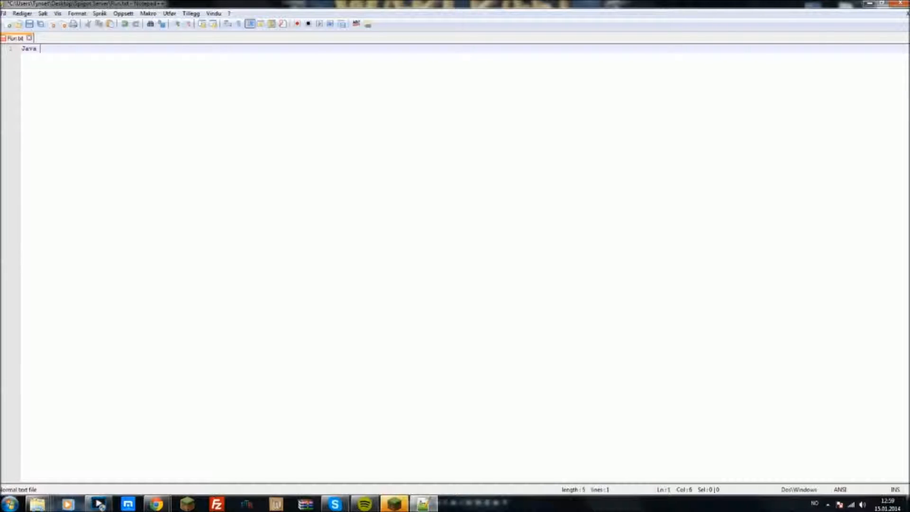
type(" -XMx")
type("10")
triple_click(59, 48)
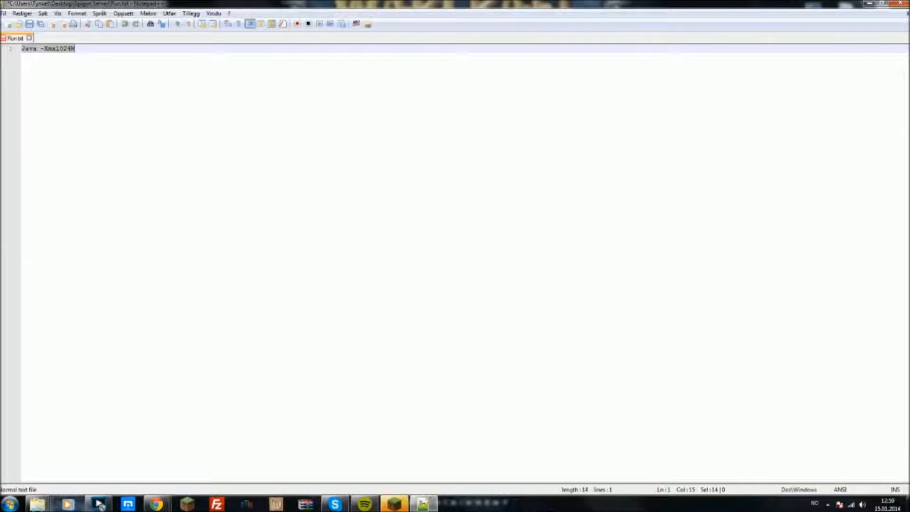
left_click(76, 48)
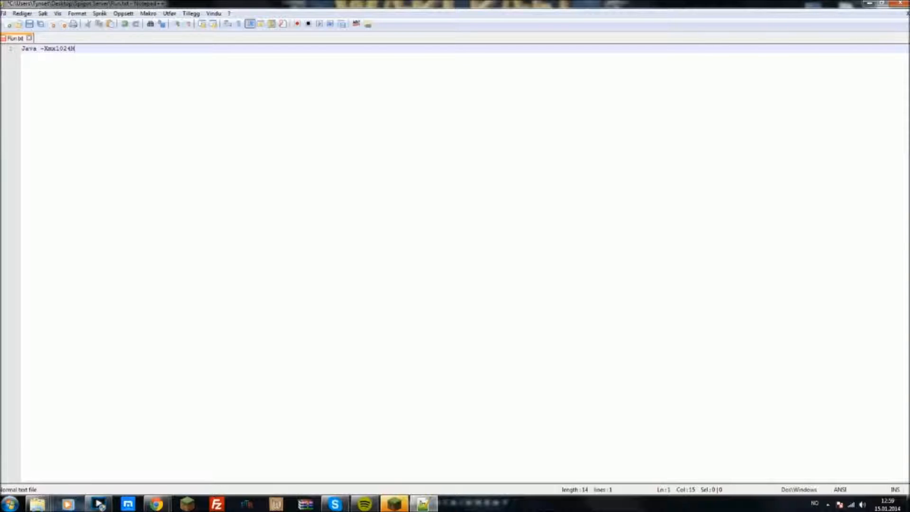
type("-jar")
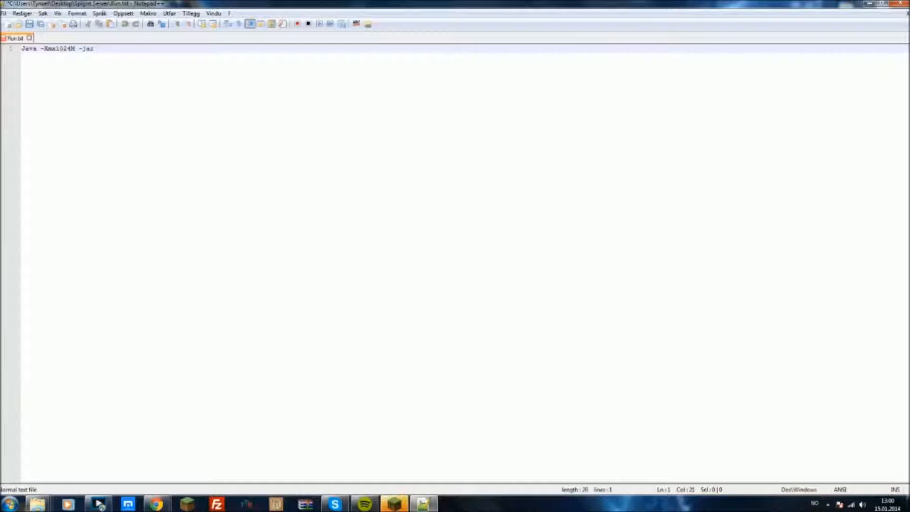
type("Spigot.jar")
key("ctrl+shift+Left")
key("ctrl+shift+Left")
key("ctrl+shift+Left")
key("shift+Left")
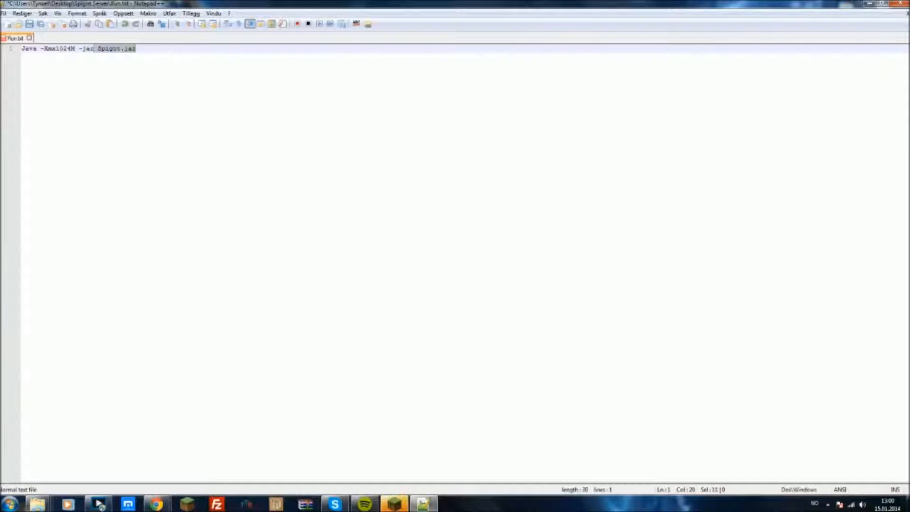
key("Right")
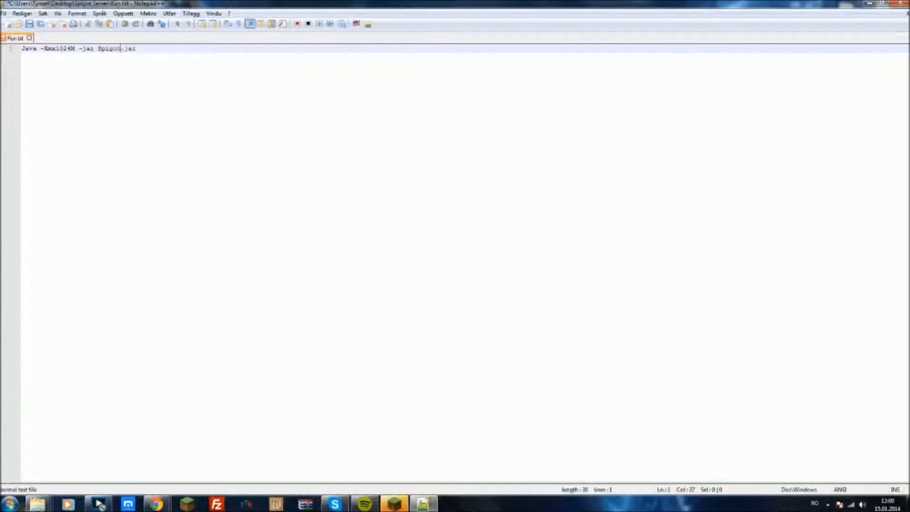
key("BackSpace")
key("BackSpace")
key("BackSpace")
key("BackSpace")
key("BackSpace")
key("BackSpace")
type("Hej")
left_click_drag(125, 48, 98, 49)
key("BackSpace")
key("BackSpace")
key("BackSpace")
Step: Complete the launch command with "Spigot.jar -o true" and add PAUSE on a second line
type("Spigot.jar -o true")
key("Return")
type("PAUSE")
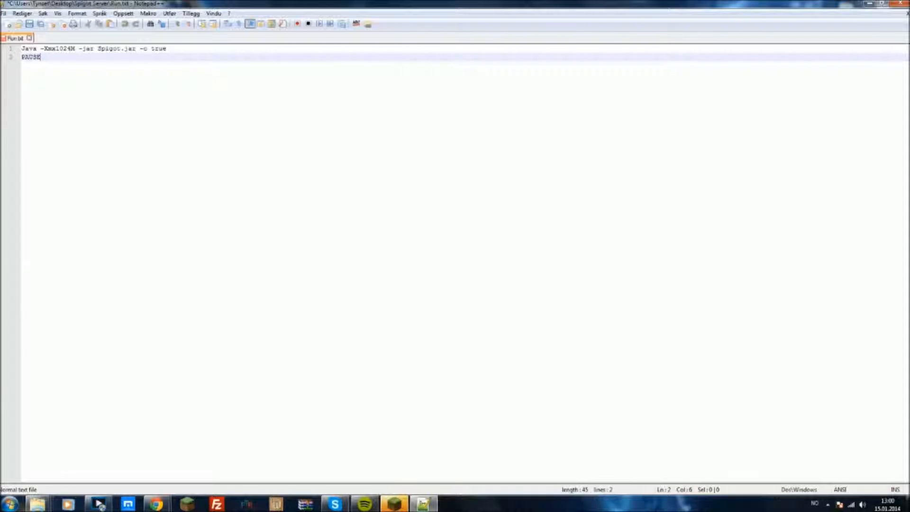
key("ctrl+a")
key("Right")
Step: Start saving a copy of the script in the Spigot Server folder under the file name Run.bat
left_click(3, 13)
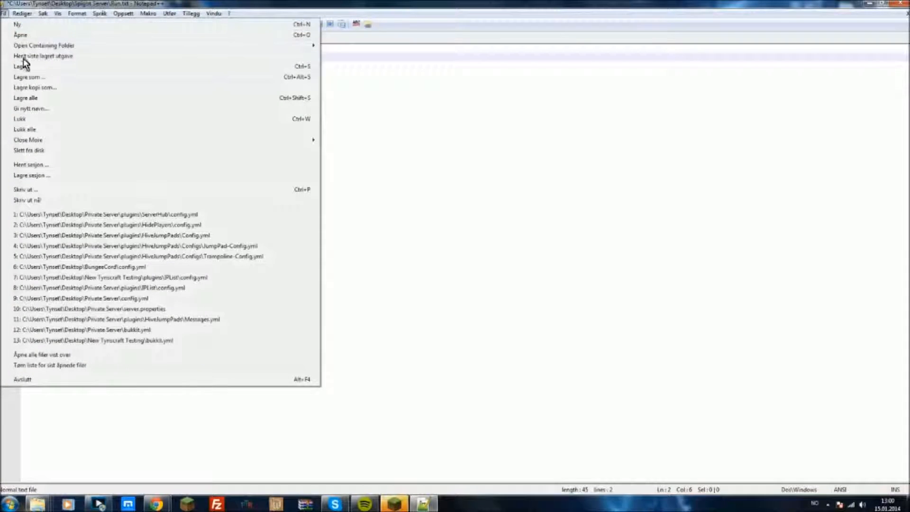
left_click(33, 77)
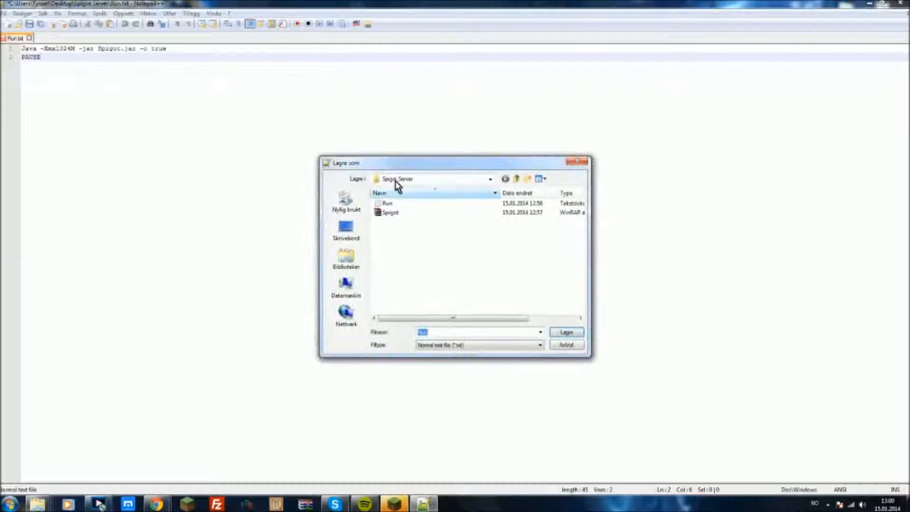
type("Run")
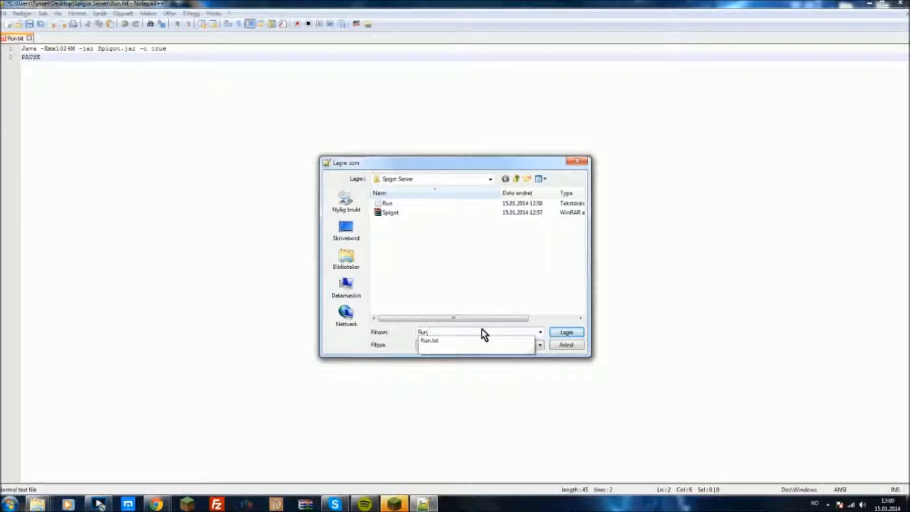
type(".bat")
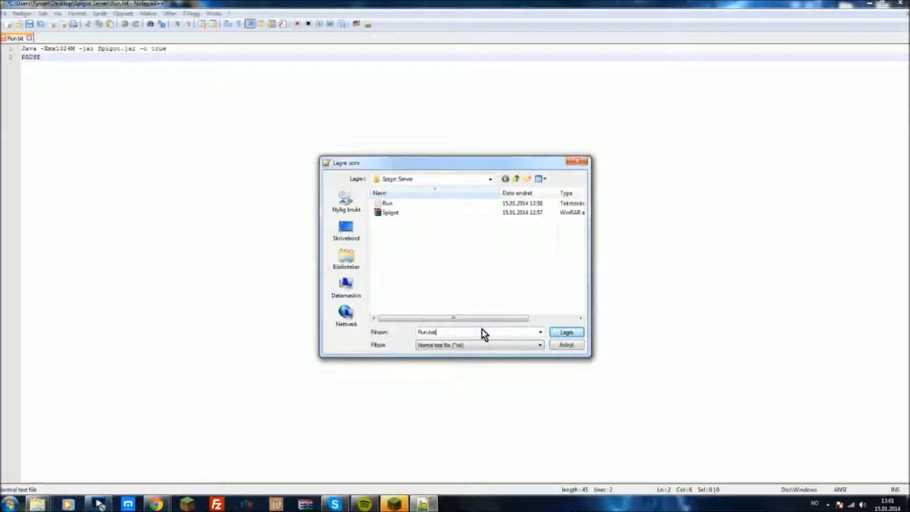
type("ch")
key("BackSpace")
key("BackSpace")
key("BackSpace")
type("t")
Step: Choose Normal text file (*.txt) as the file type and save the batch file
left_click(539, 345)
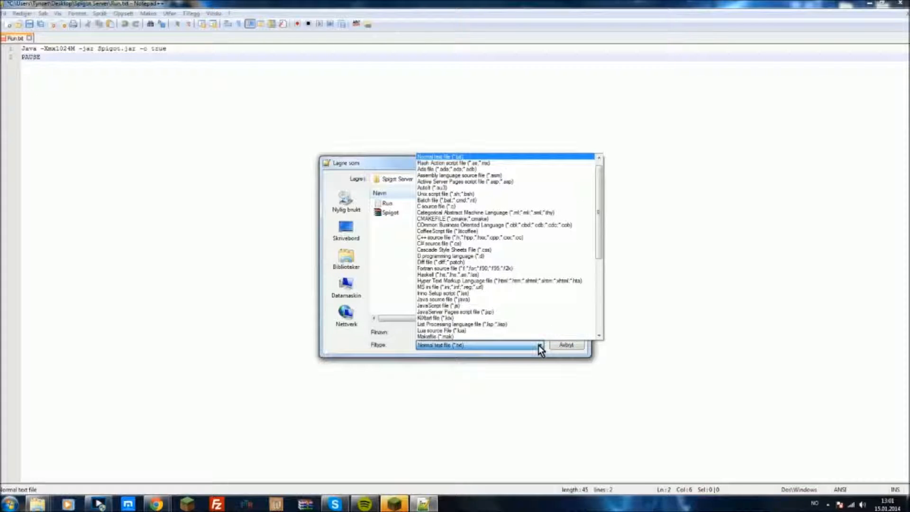
left_click(484, 158)
left_click(481, 346)
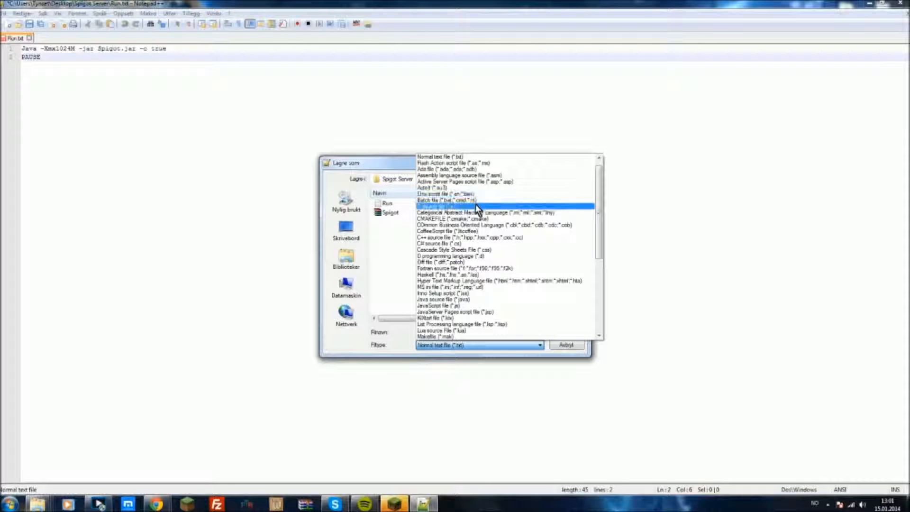
left_click(454, 159)
double_click(464, 332)
left_click(464, 331)
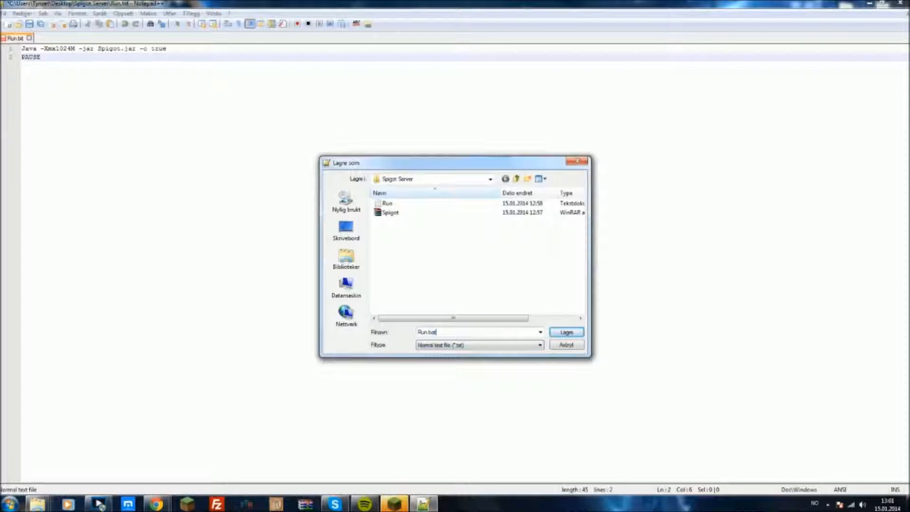
left_click(567, 335)
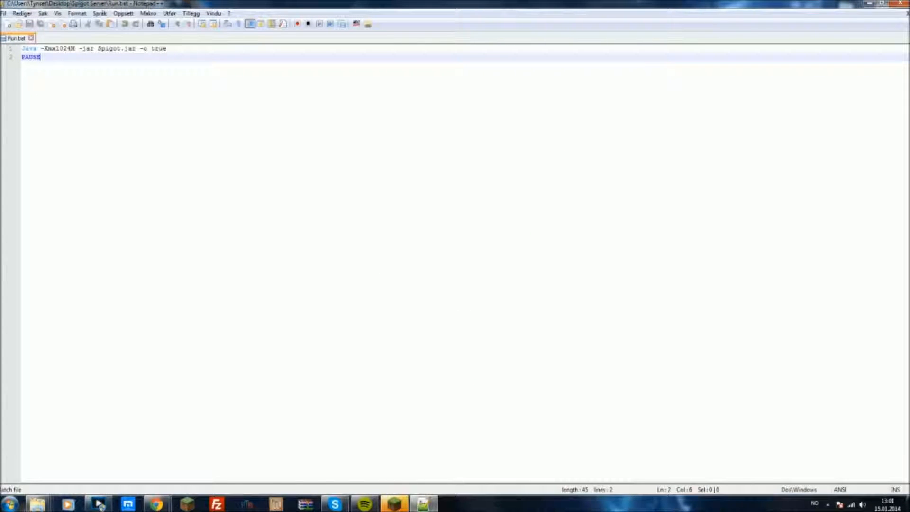
key("ctrl+a")
left_click_drag(29, 49, 28, 57)
left_click(41, 57)
key("ctrl+a")
left_click(41, 57)
double_click(32, 57)
left_click(220, 84)
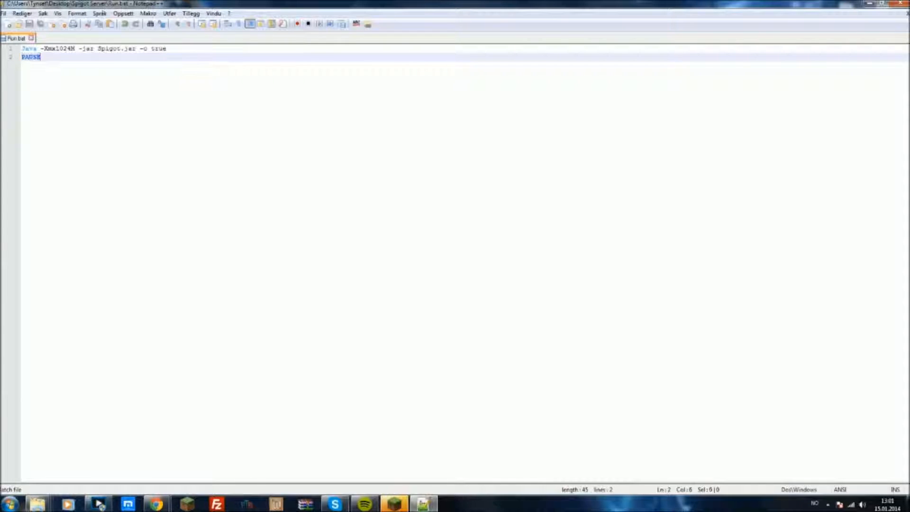
Step: Minimize the editor, switch to the Minecraft Launcher and start the game with the selected profile
left_click(874, 4)
left_click_drag(323, 23, 353, 75)
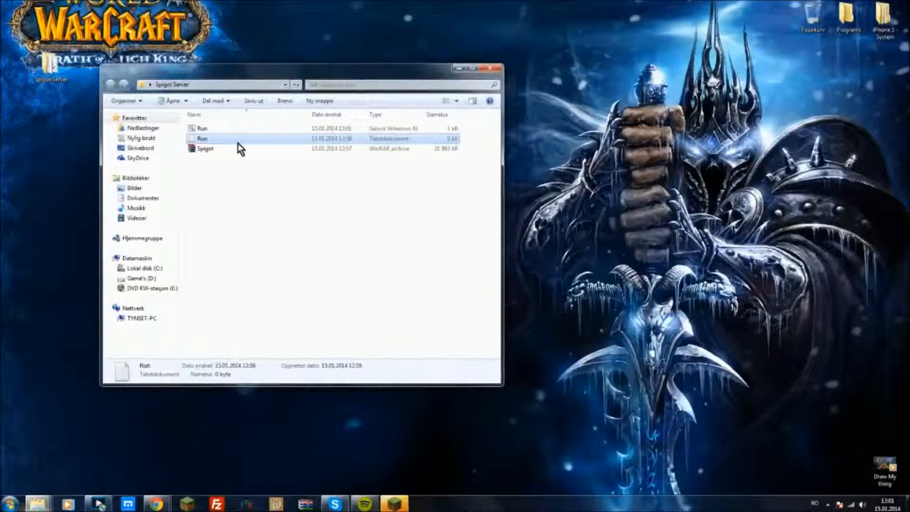
left_click(400, 497)
left_click(698, 417)
Step: Run the Run batch file from the Spigot Server folder and move its console window clear of the folder window
left_click_drag(300, 71, 317, 56)
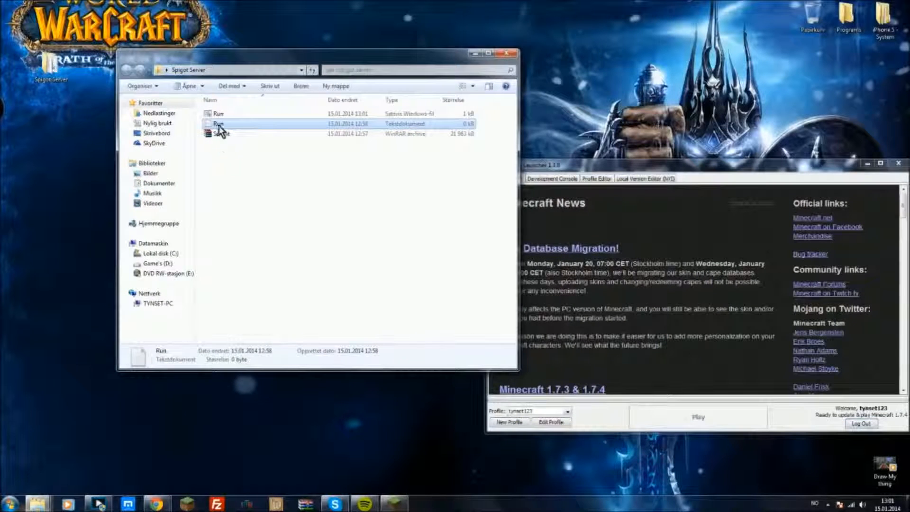
double_click(224, 114)
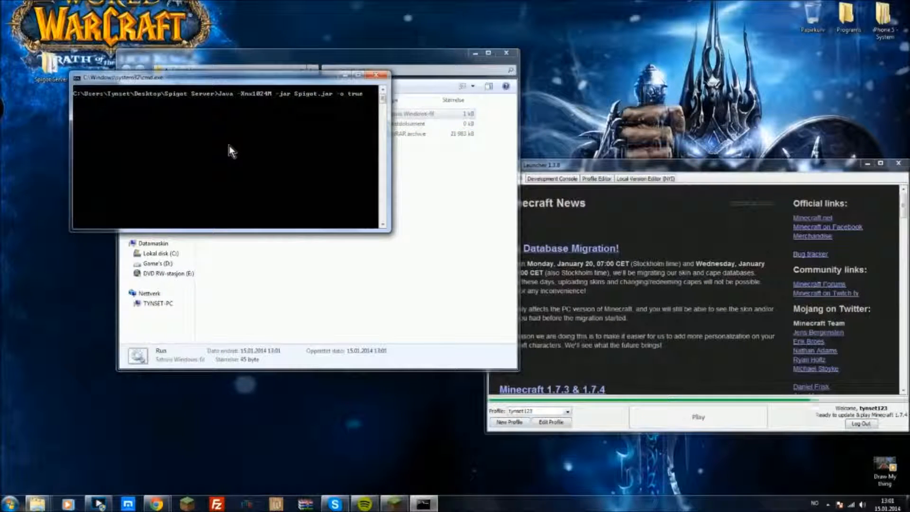
left_click_drag(241, 76, 711, 56)
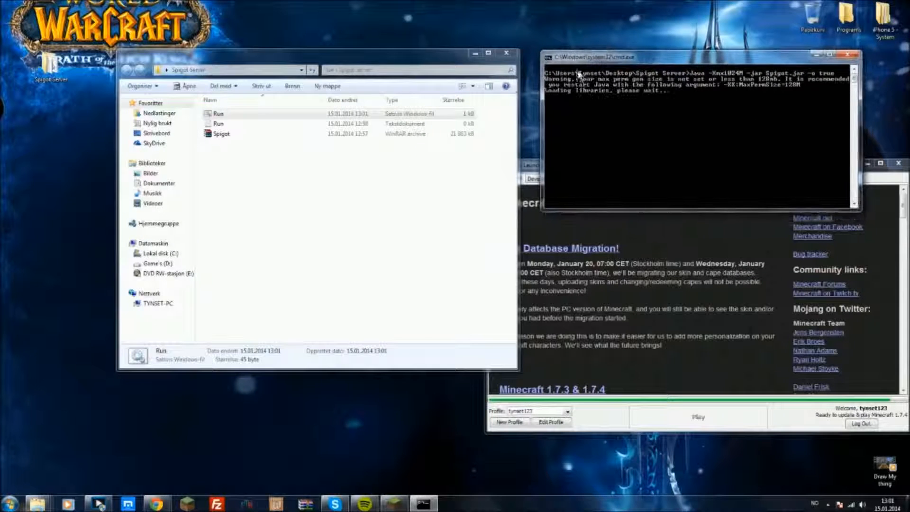
left_click_drag(437, 67, 355, 66)
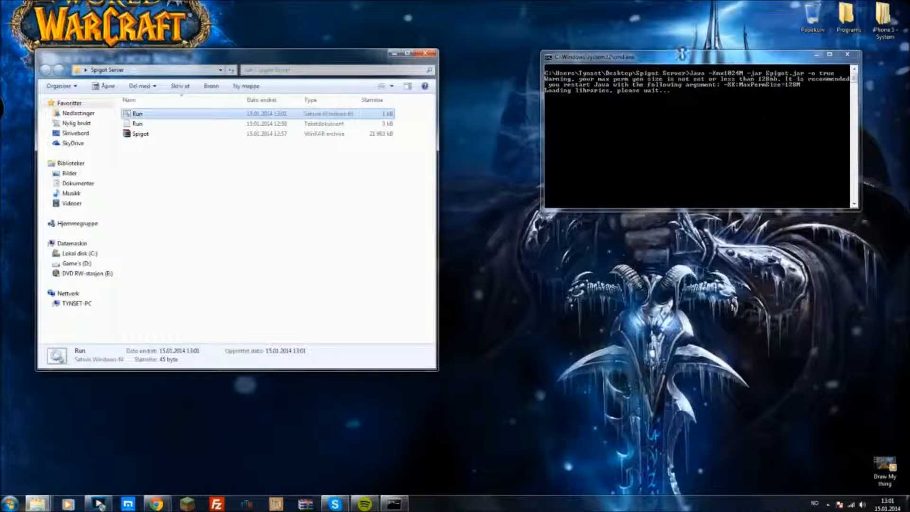
Step: Expand the server console to the full screen height and place the Spigot Server folder window beside it
left_click(685, 61)
left_click_drag(685, 61, 245, 24)
double_click(246, 24)
left_click_drag(355, 58, 734, 38)
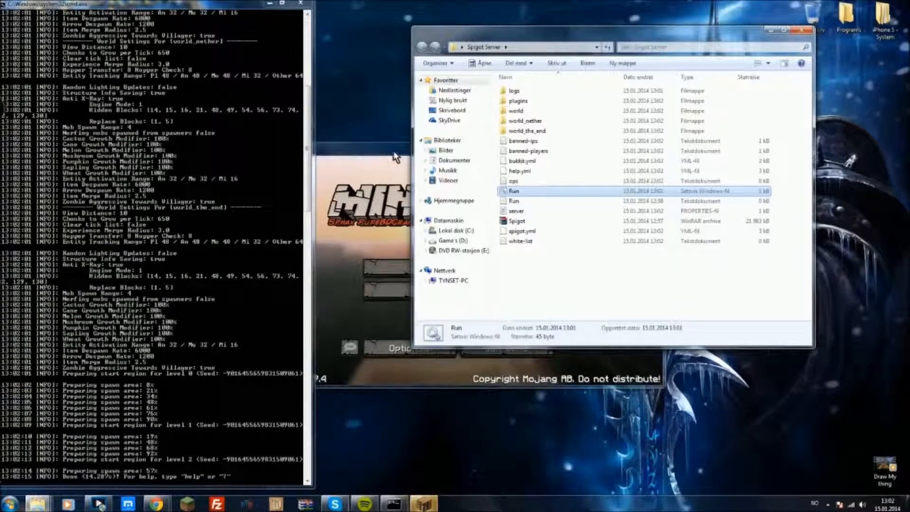
Step: Switch to the Minecraft window, place it beside the server console and open the multiplayer server list
left_click_drag(485, 158, 503, 159)
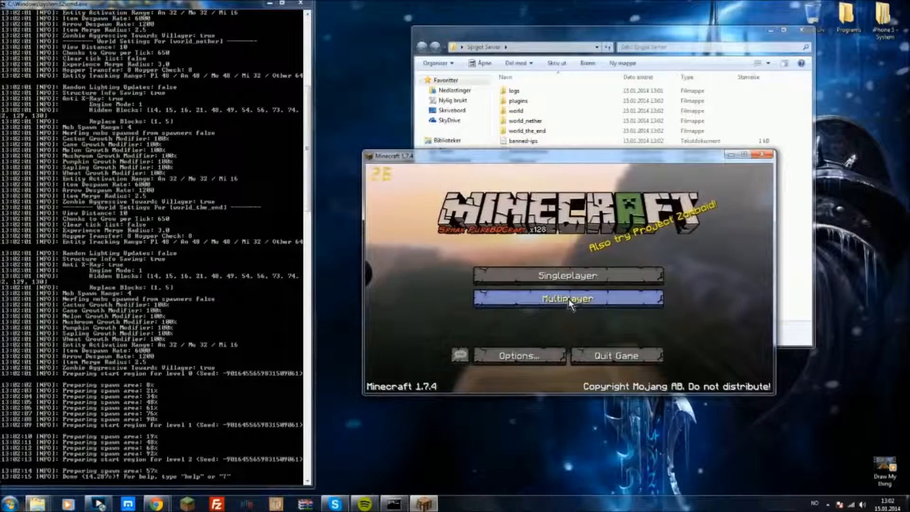
left_click_drag(575, 160, 642, 97)
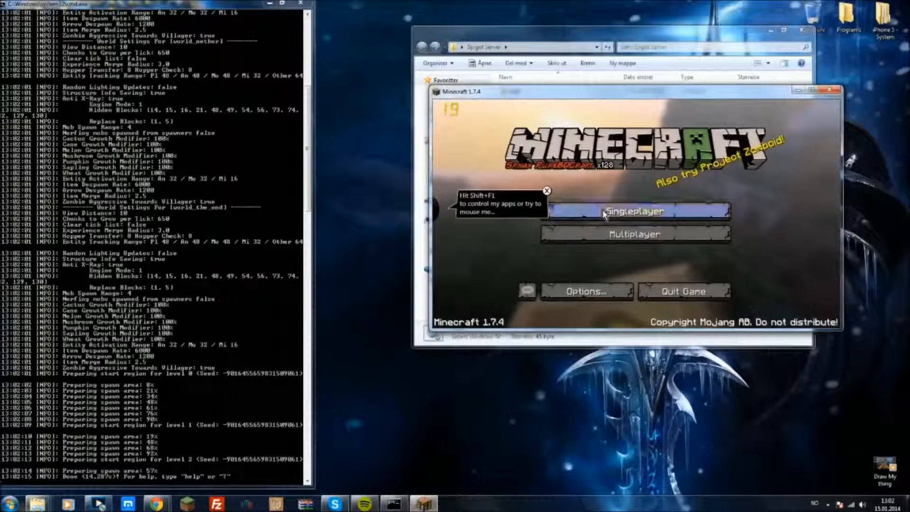
left_click(614, 230)
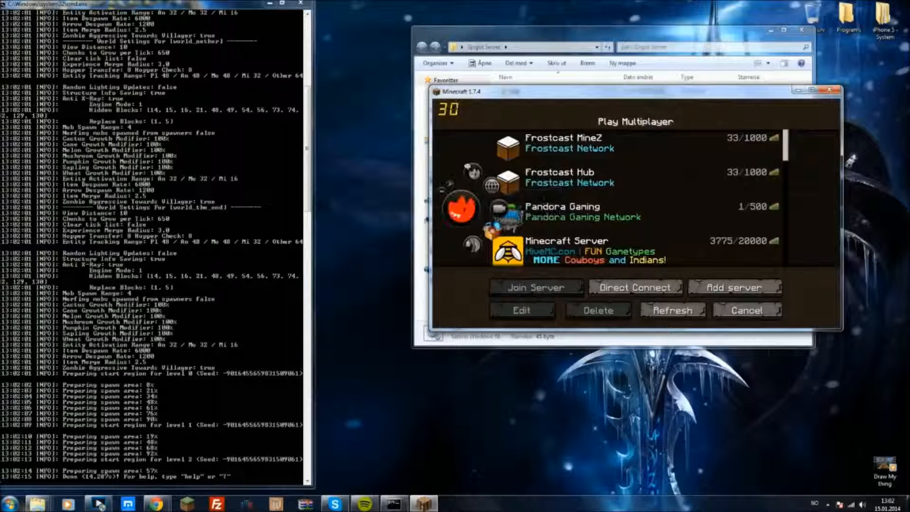
Step: Add a multiplayer server entry with the address localhost, without a port number, keeping Minecraft Server as its name
left_click(734, 287)
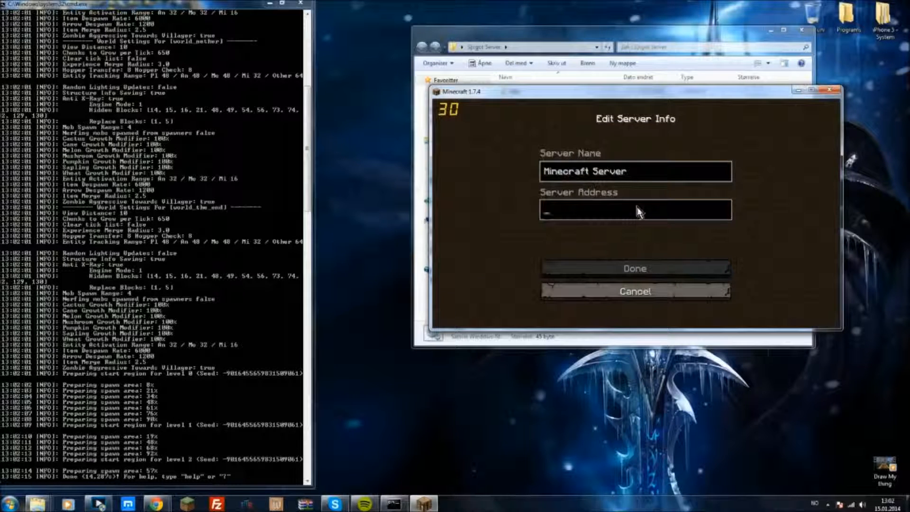
type("local")
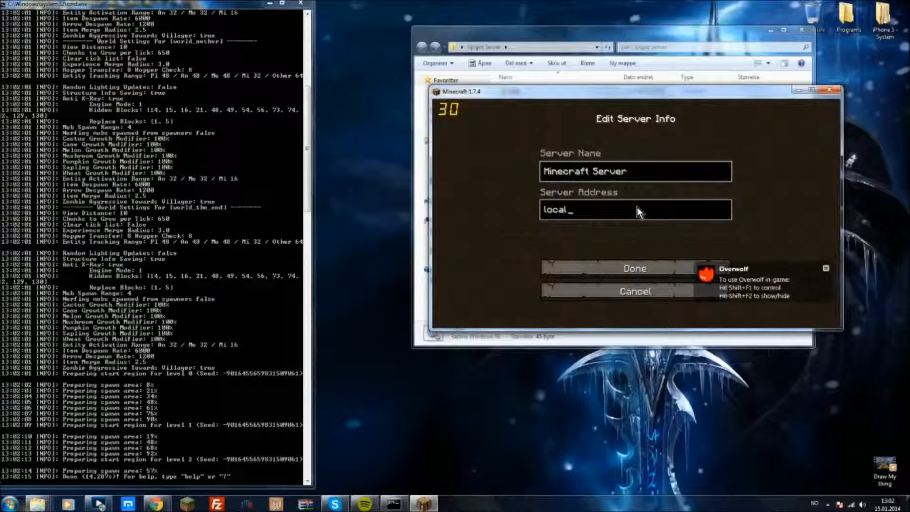
key("BackSpace")
type("lhost:25565")
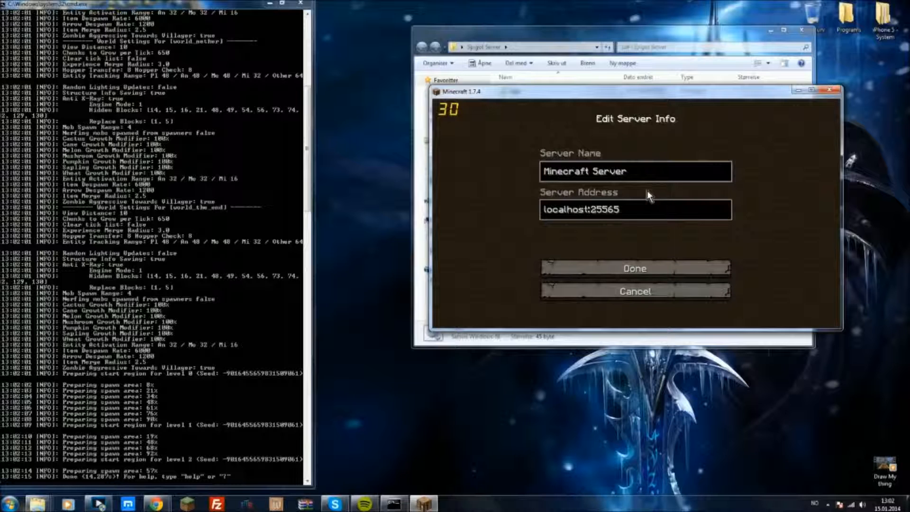
key("BackSpace")
key("BackSpace")
key("BackSpace")
key("BackSpace")
key("BackSpace")
key("BackSpace")
left_click(639, 265)
Step: Join the newly added Minecraft Server entry at the end of the multiplayer list
left_click_drag(786, 145, 782, 256)
left_click(605, 214)
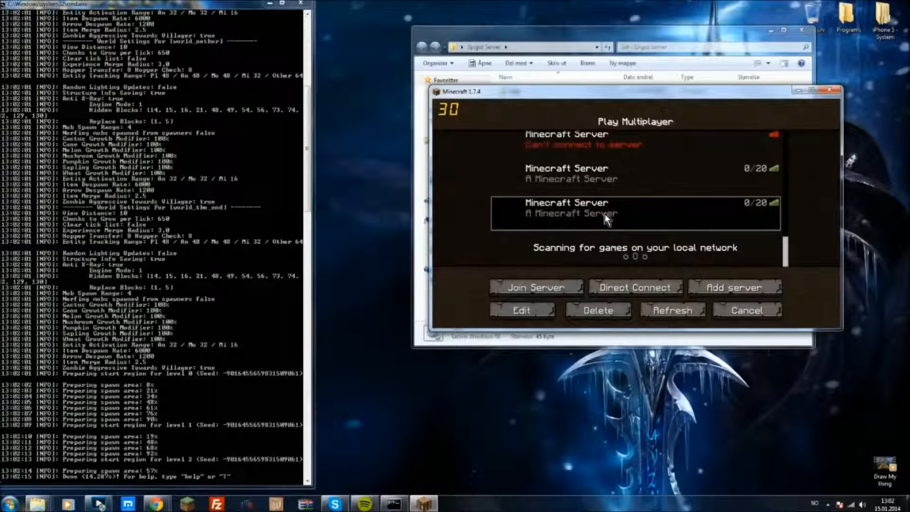
double_click(578, 216)
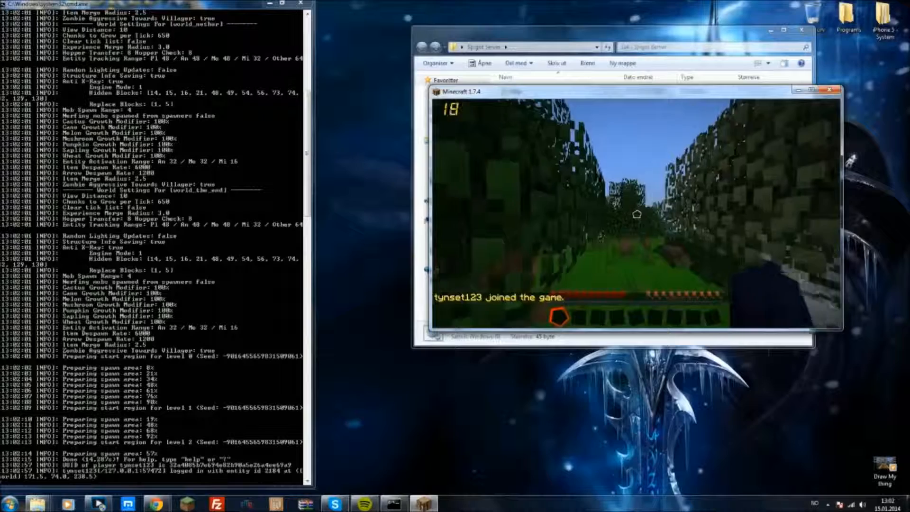
Step: Test building on the server by breaking a dirt block and placing it back
left_click(636, 214)
left_click(637, 214)
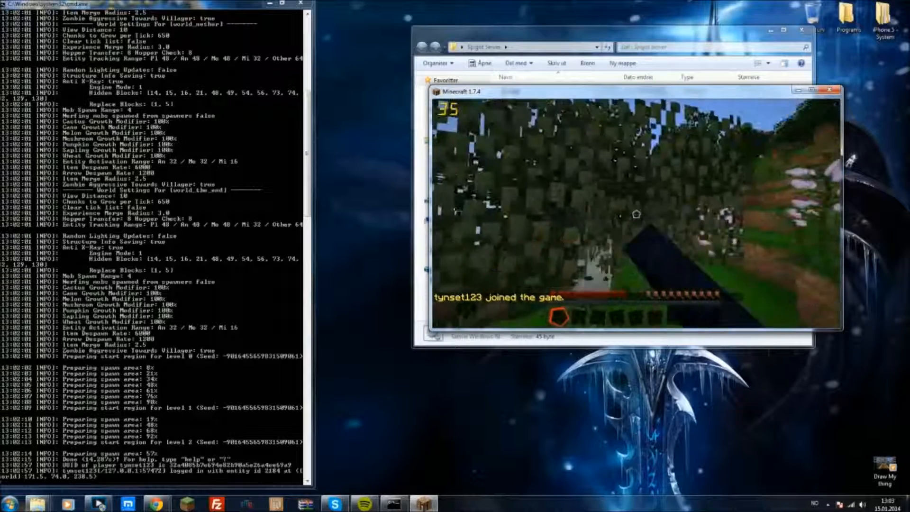
key("w")
left_click(637, 215)
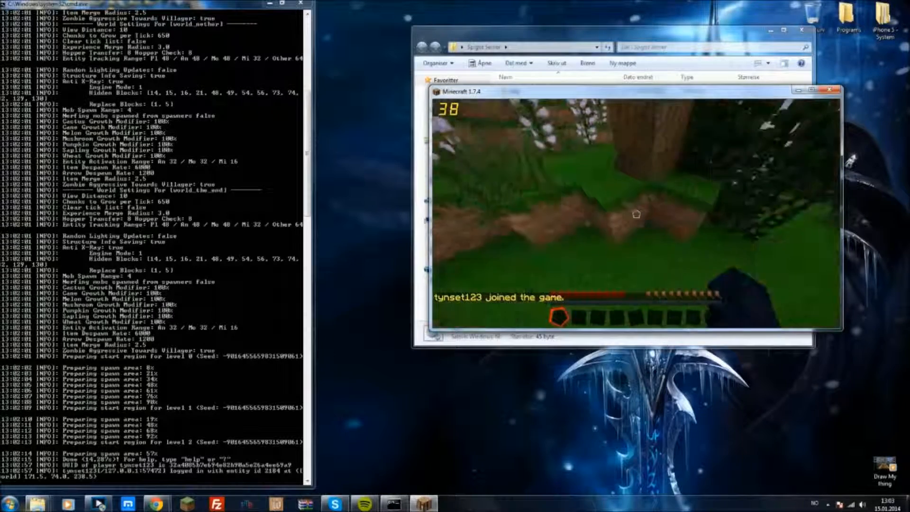
left_click(636, 214)
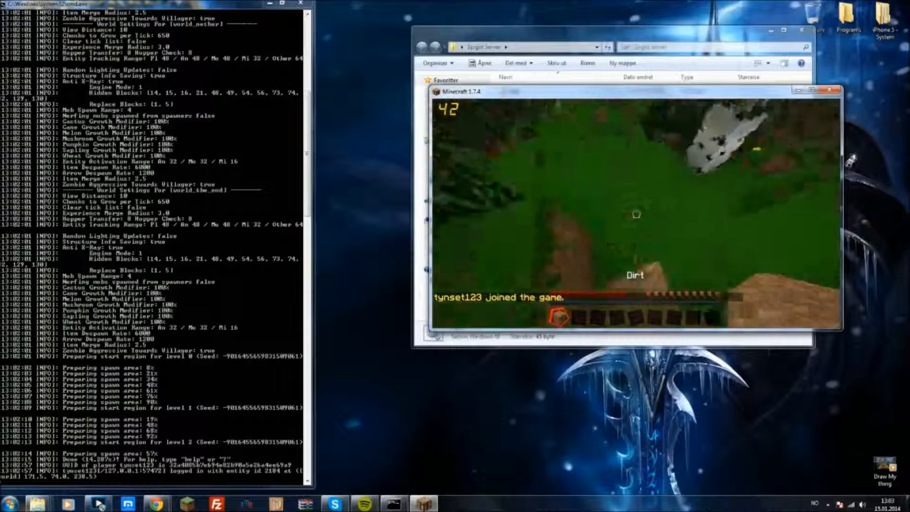
right_click(637, 214)
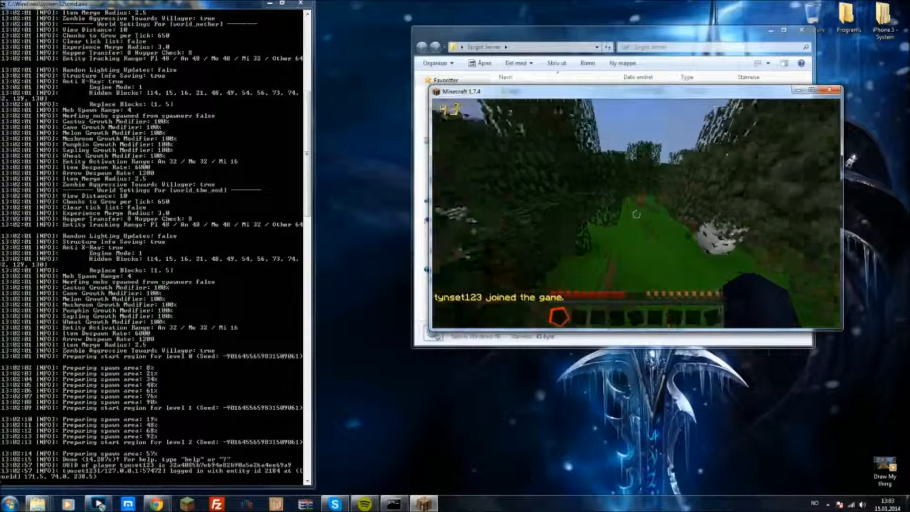
Step: Walk around the forest near the spawn area to check that the server world is playable
key("w")
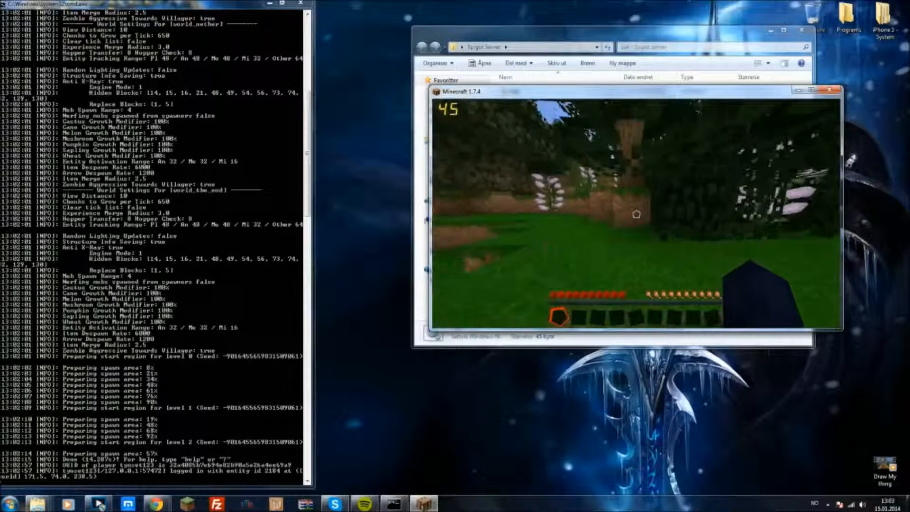
key("w")
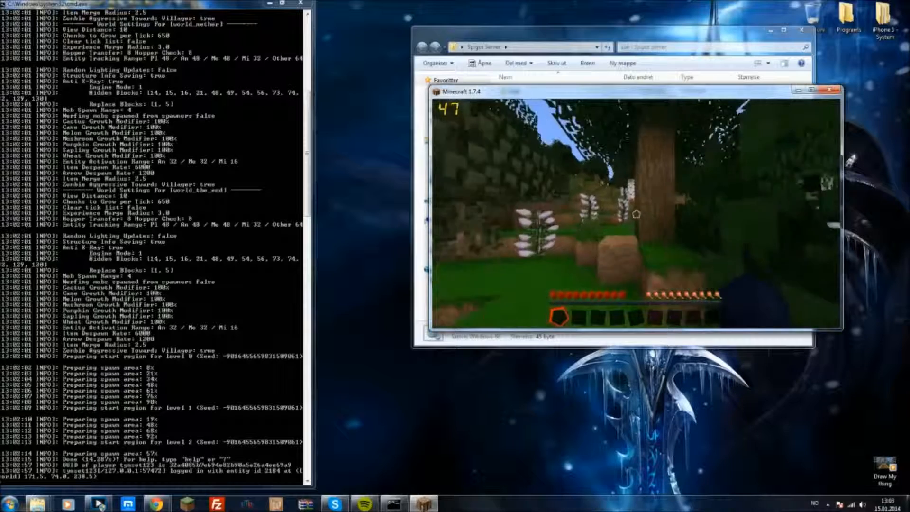
key("w")
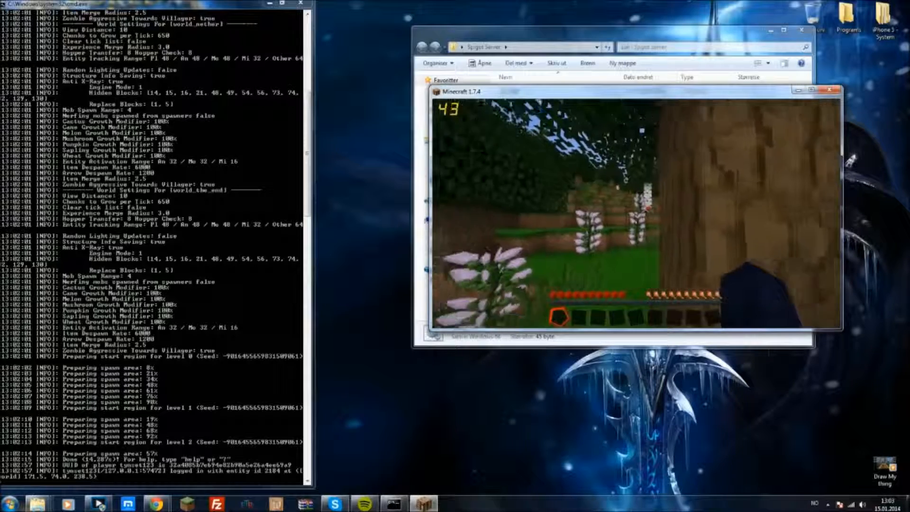
key("w")
key("w")
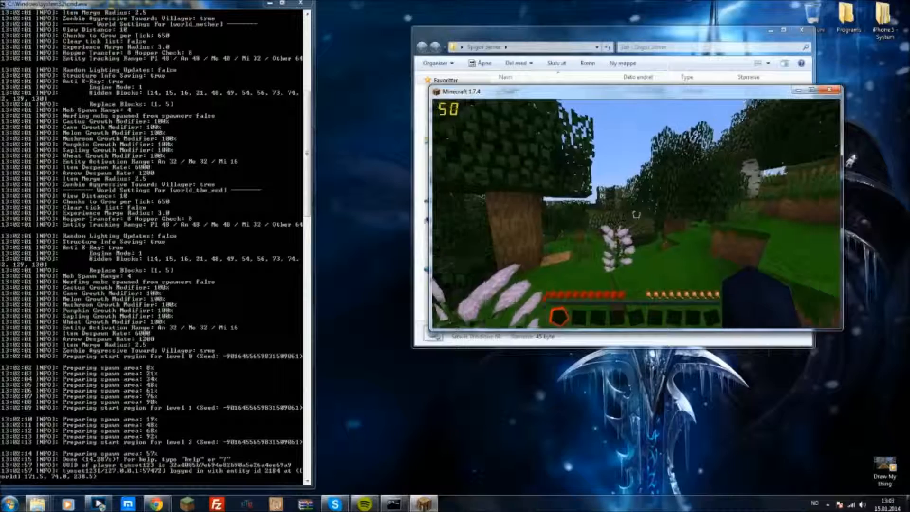
key("w")
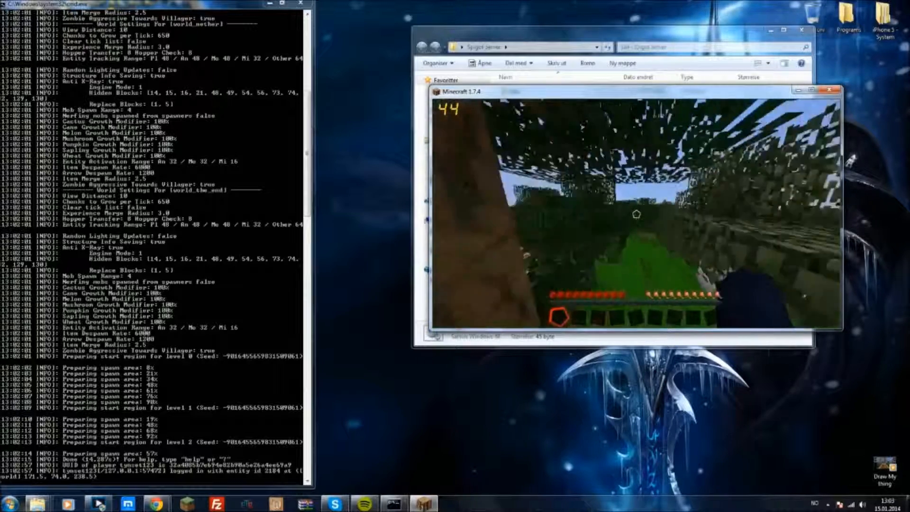
key("w")
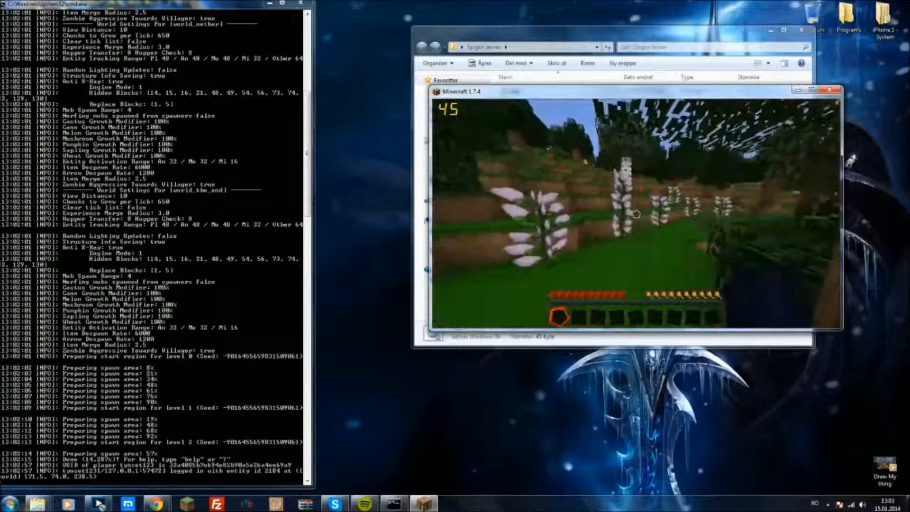
key("w")
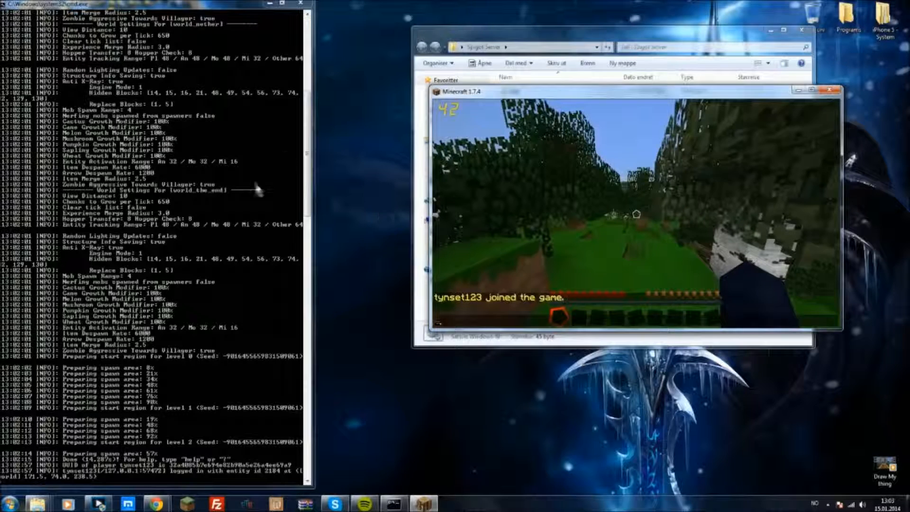
Step: Shut down the server by entering the stop command in its console
left_click(161, 314)
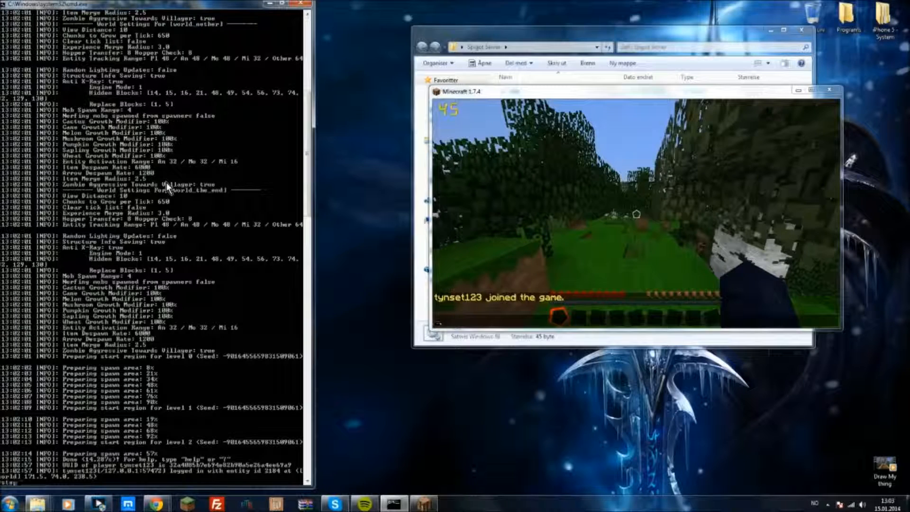
key("Return")
Step: Enlarge the Minecraft window to fill the space beside the console, refresh the server list and return to the title screen
left_click_drag(621, 87, 621, 2)
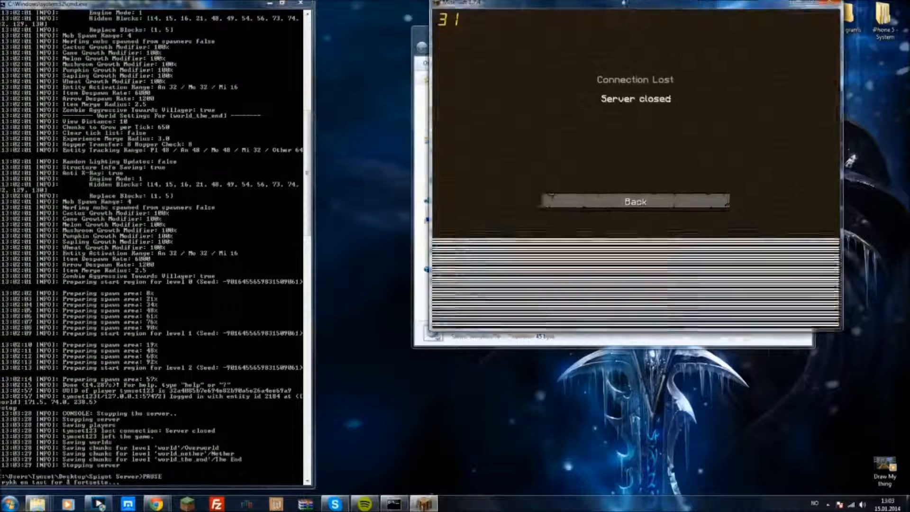
left_click_drag(433, 203, 318, 204)
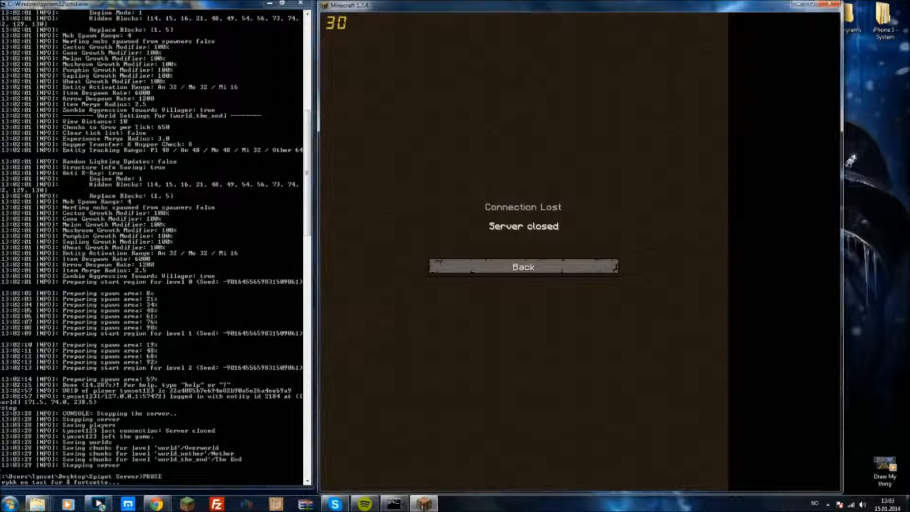
left_click_drag(842, 205, 908, 205)
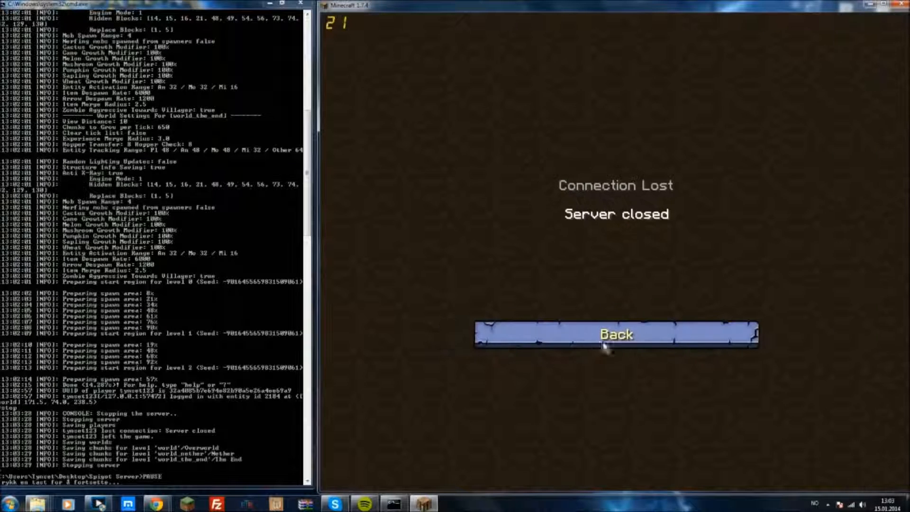
left_click(604, 345)
left_click(651, 469)
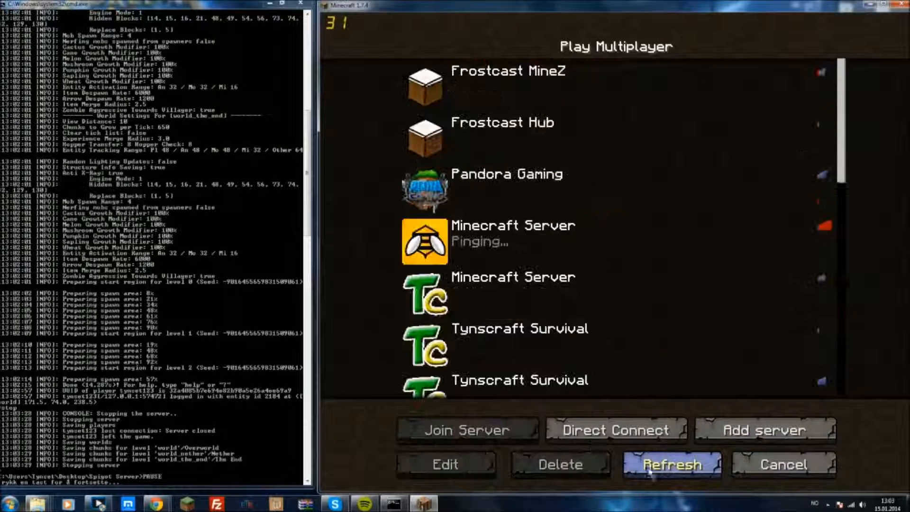
left_click(784, 462)
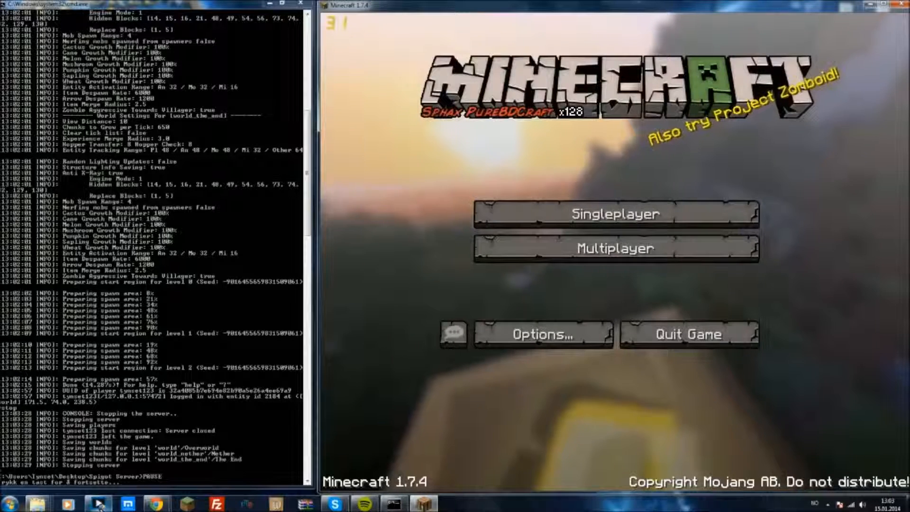
Step: Close the stopped server's console and fit the Spigot Server folder window, at full height, into the space beside Minecraft
left_click(140, 383)
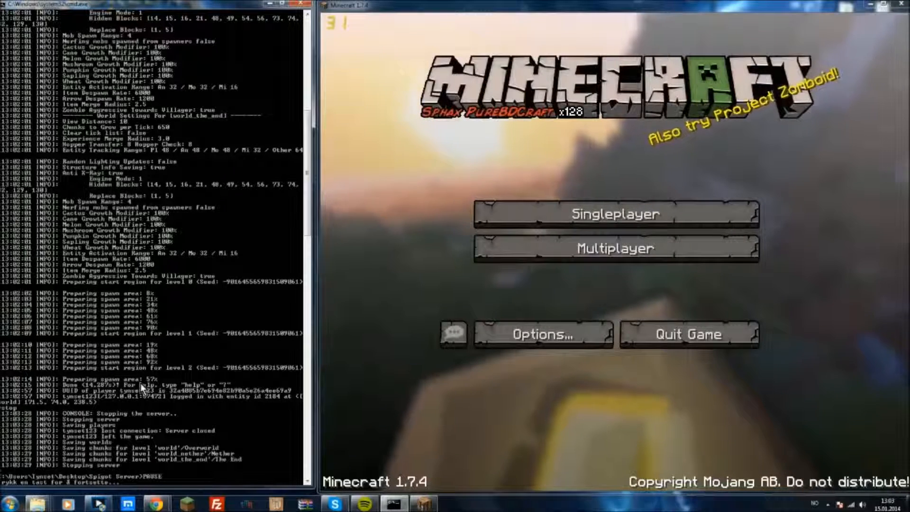
key("Return")
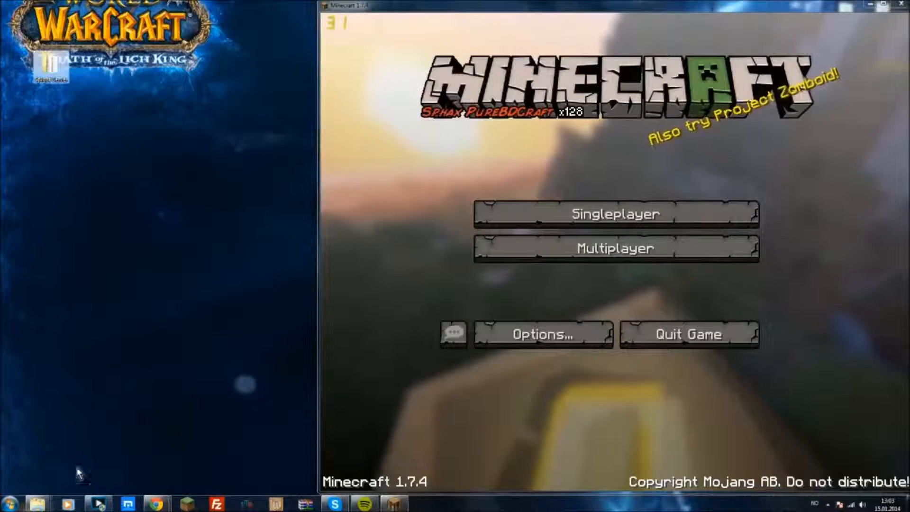
mouse_move(37, 504)
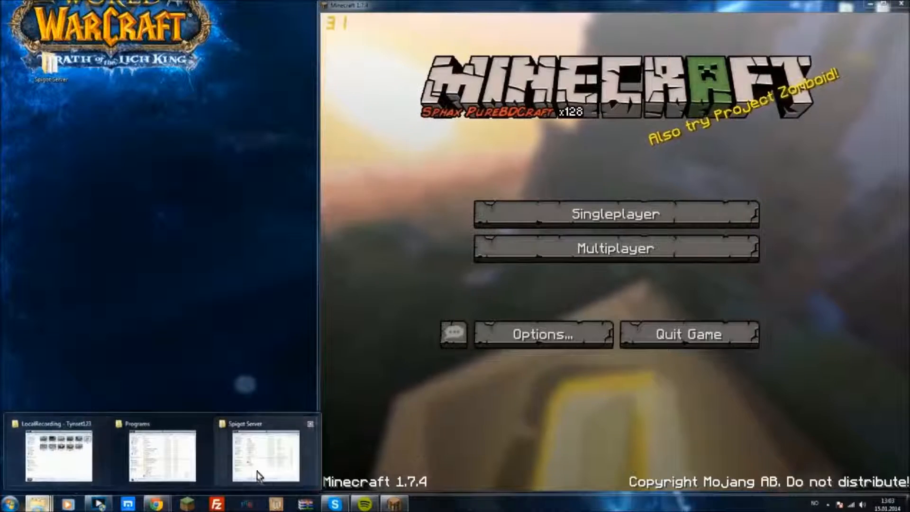
left_click(261, 476)
left_click_drag(631, 40, 223, 53)
double_click(224, 44)
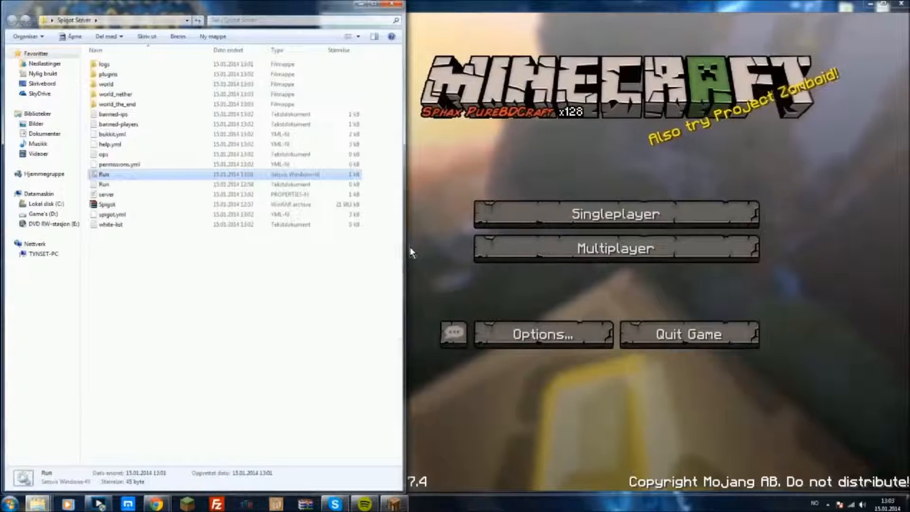
left_click_drag(406, 246, 314, 246)
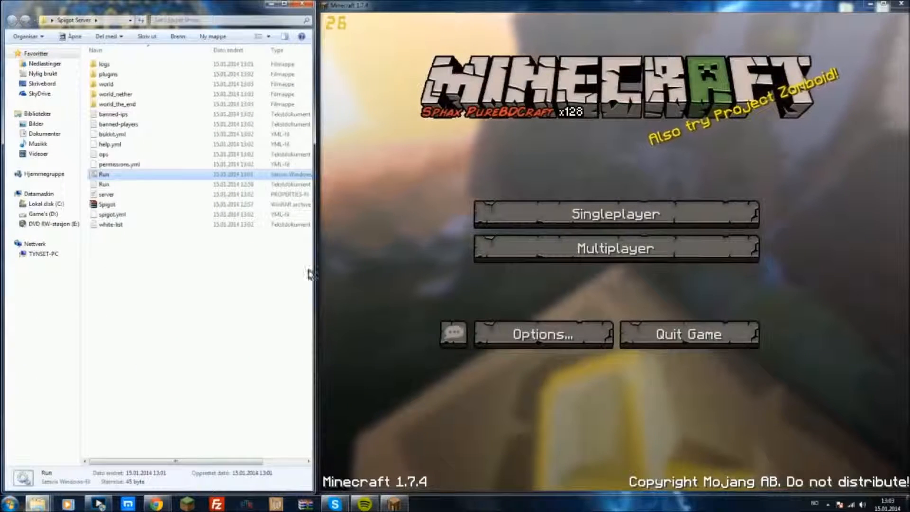
Step: Open the Run batch file for editing, review the Spigot.jar name and the launch parameters, and close it
left_click(169, 318)
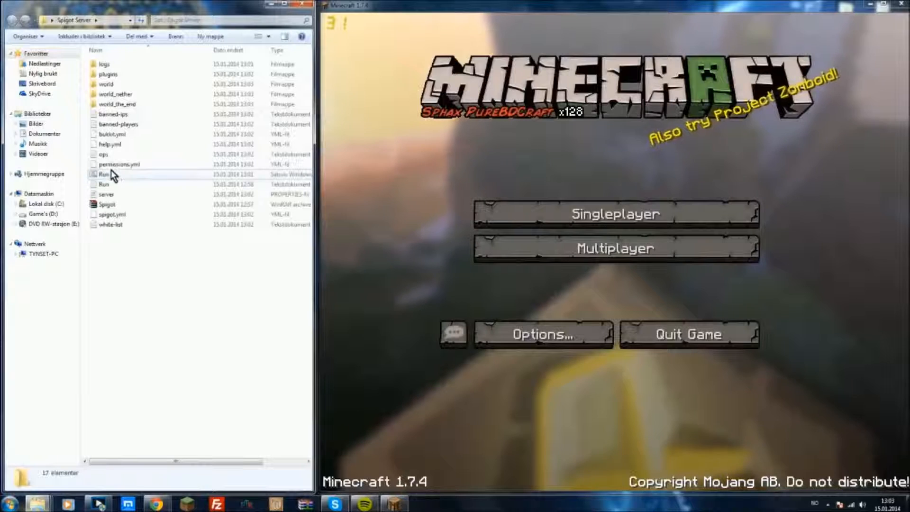
right_click(111, 171)
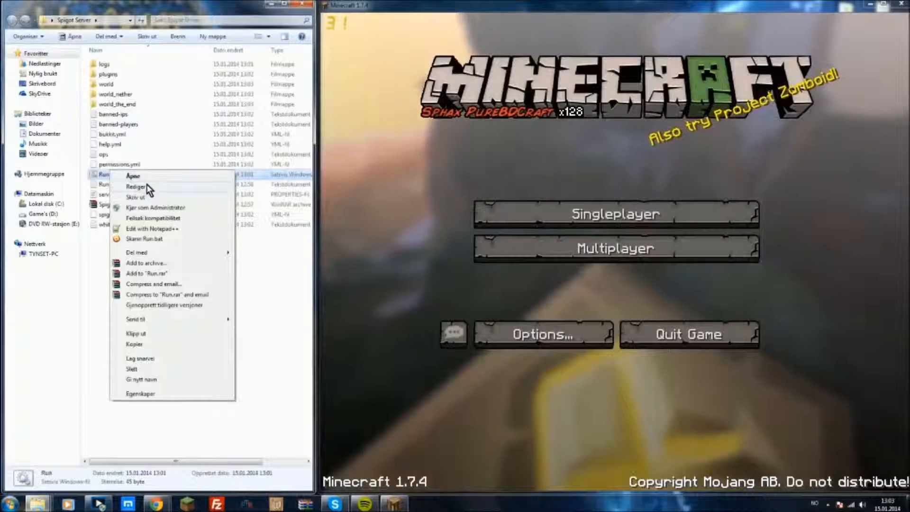
left_click(146, 188)
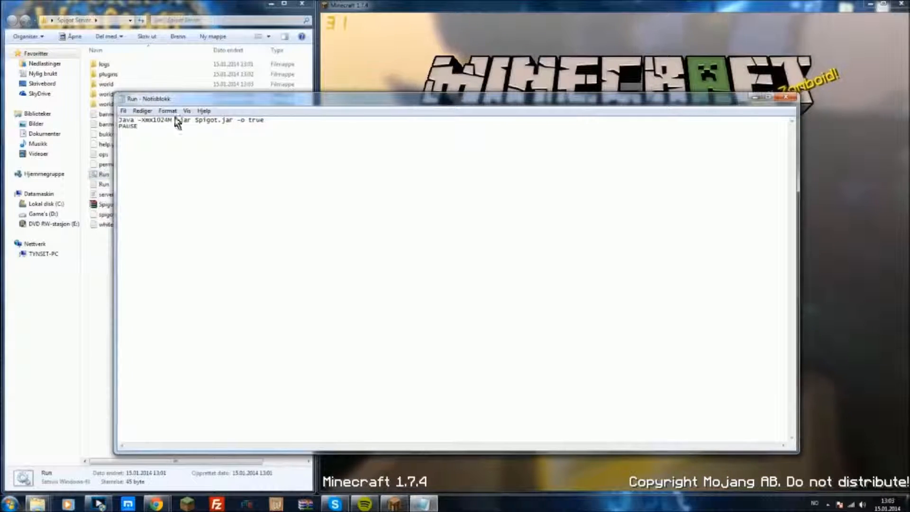
left_click_drag(196, 120, 234, 126)
left_click(233, 138)
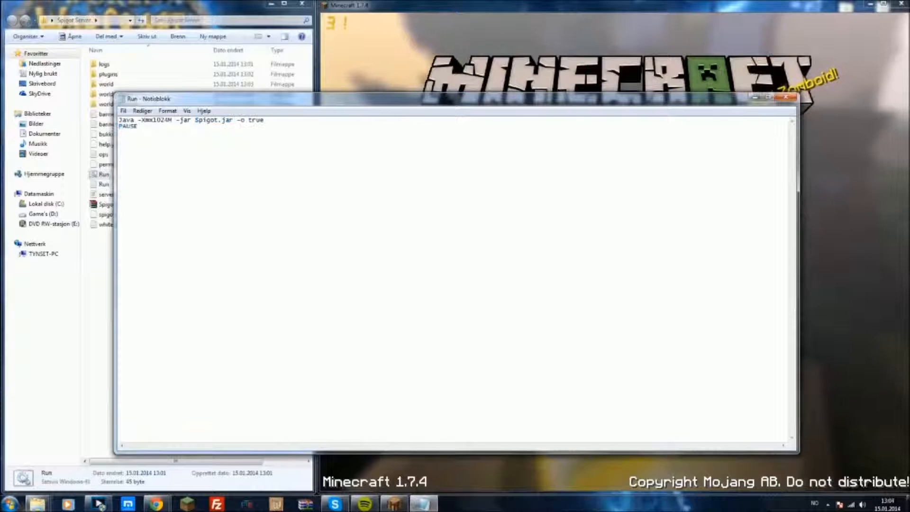
left_click_drag(153, 120, 266, 127)
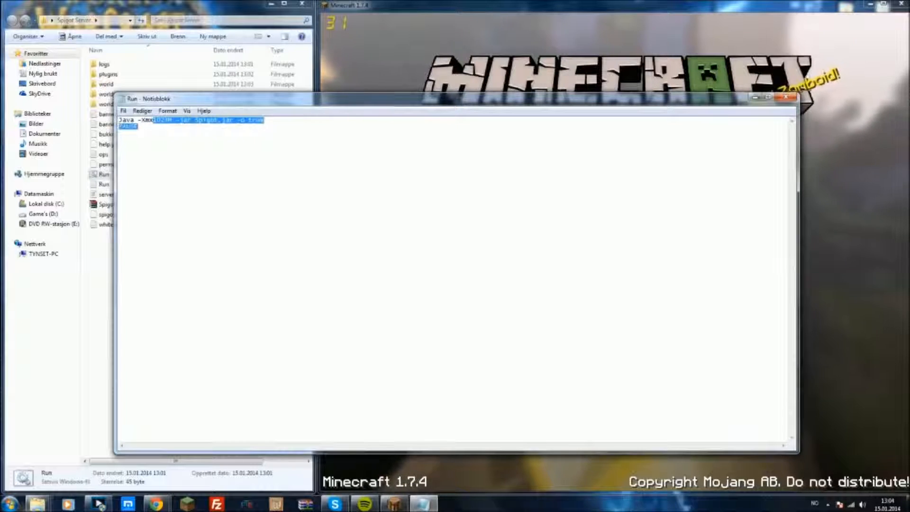
left_click(784, 98)
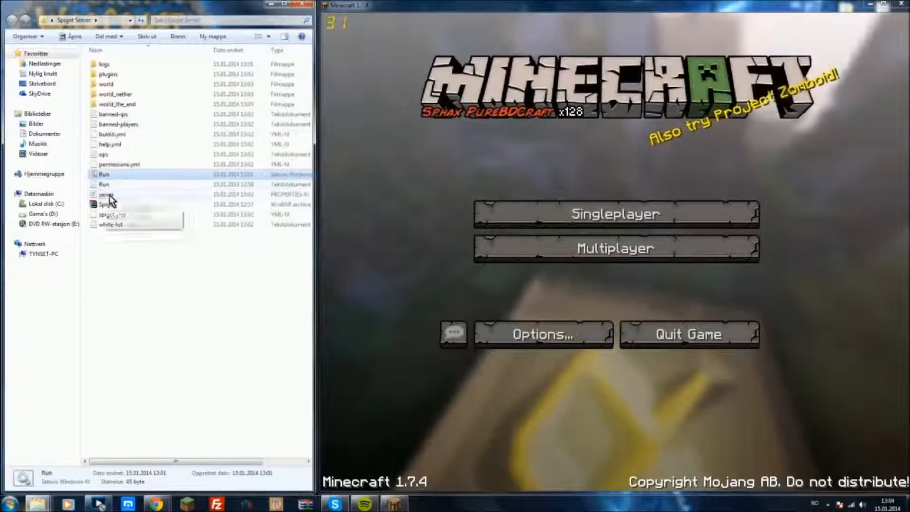
Step: Open the server.properties file from the Spigot Server folder in Notepad++
right_click(109, 195)
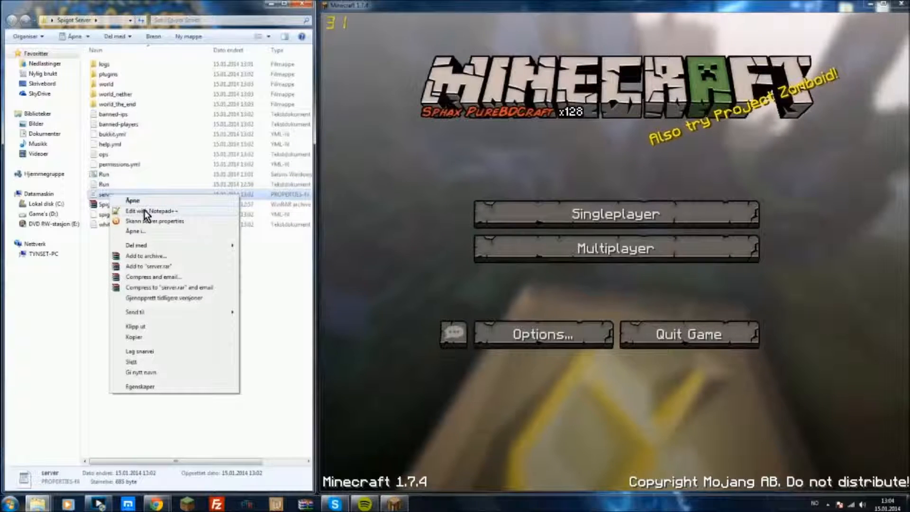
left_click(146, 212)
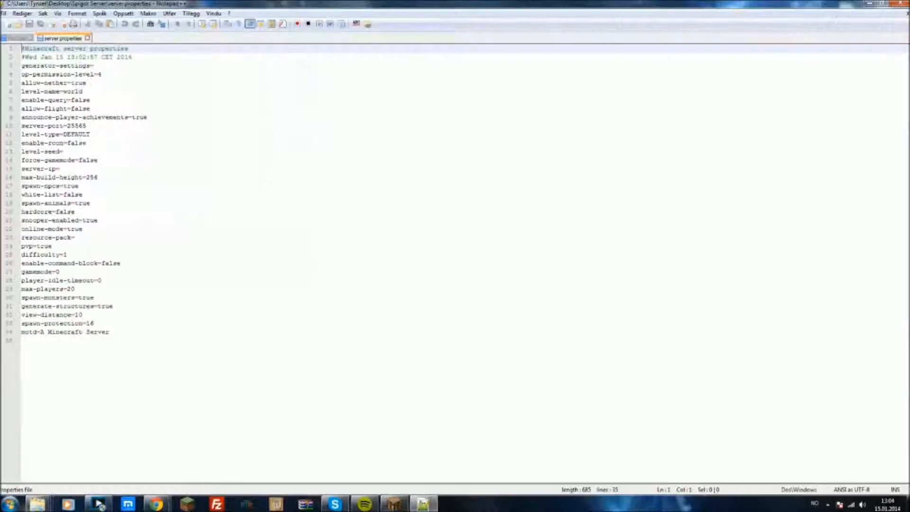
Step: Close the Run.bat file and look over the server.properties settings from server-port down to spawn-monsters
left_click(31, 37)
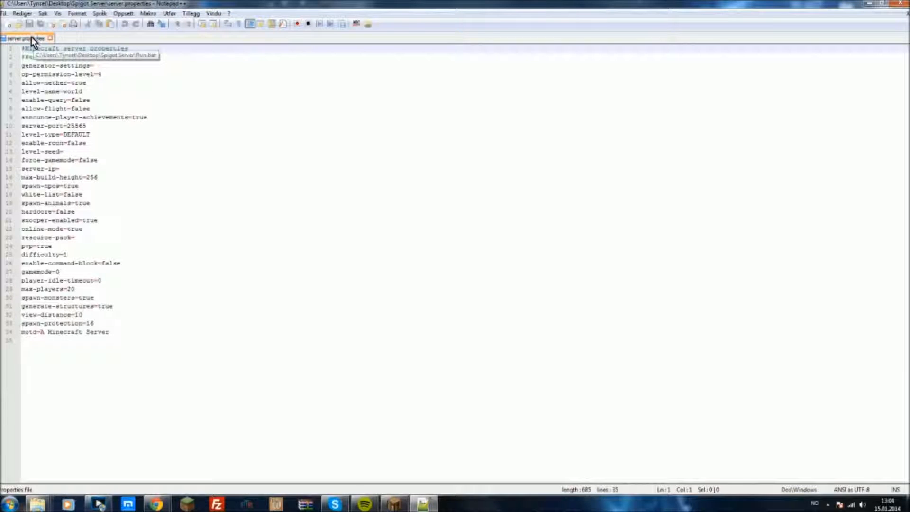
left_click(87, 143)
left_click_drag(90, 125, 94, 298)
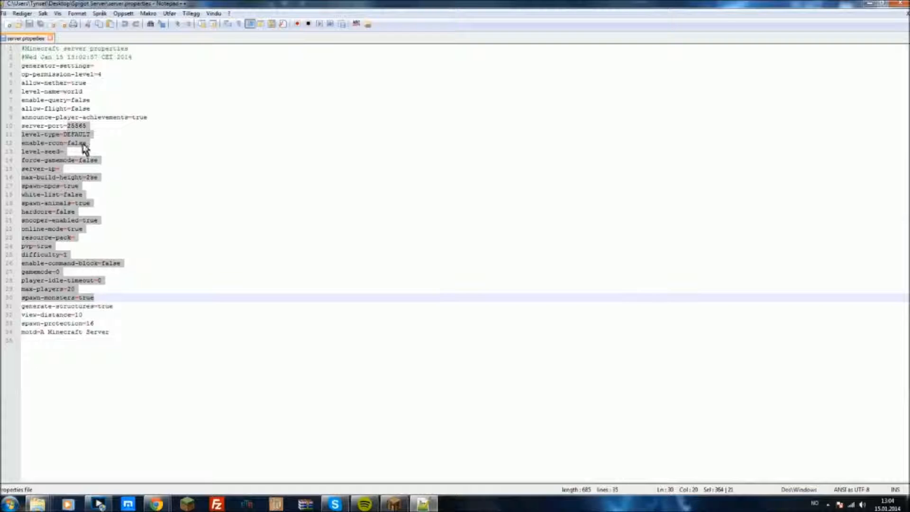
left_click(119, 160)
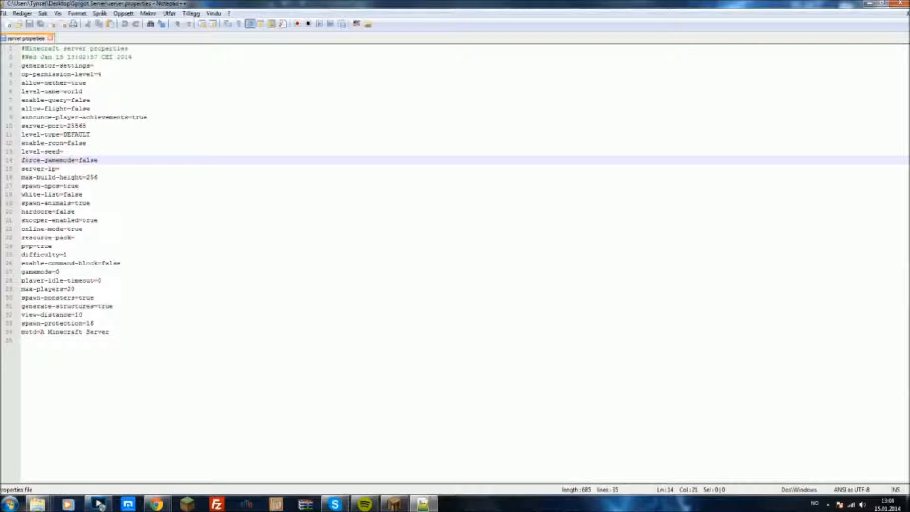
Step: Review the generator-settings and op-permission-level lines in the server.properties file
left_click_drag(22, 66, 95, 65)
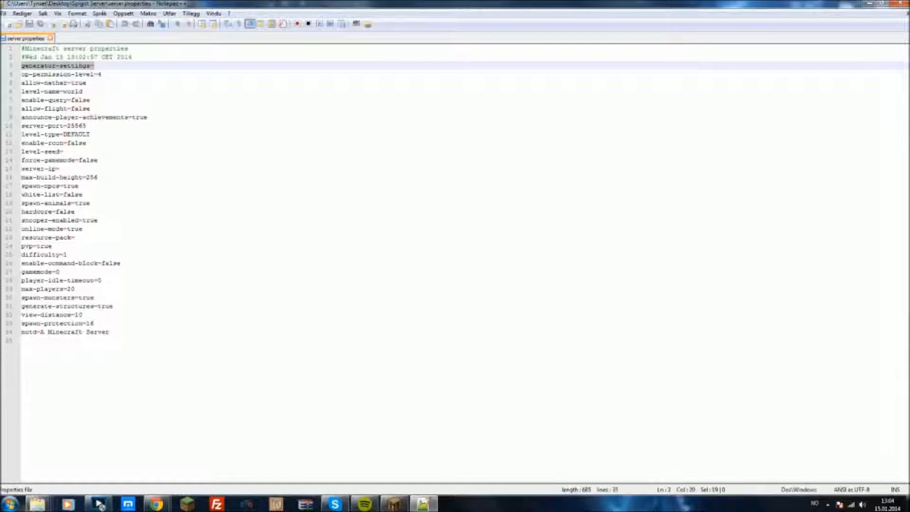
left_click(107, 74)
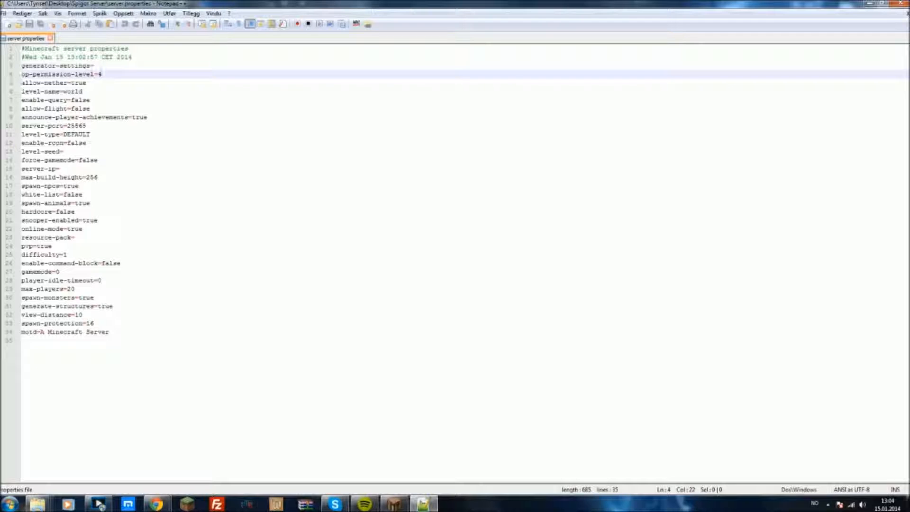
left_click_drag(21, 74, 101, 75)
Step: Try changing the allow-nether value to false and restore it to true
left_click(87, 83)
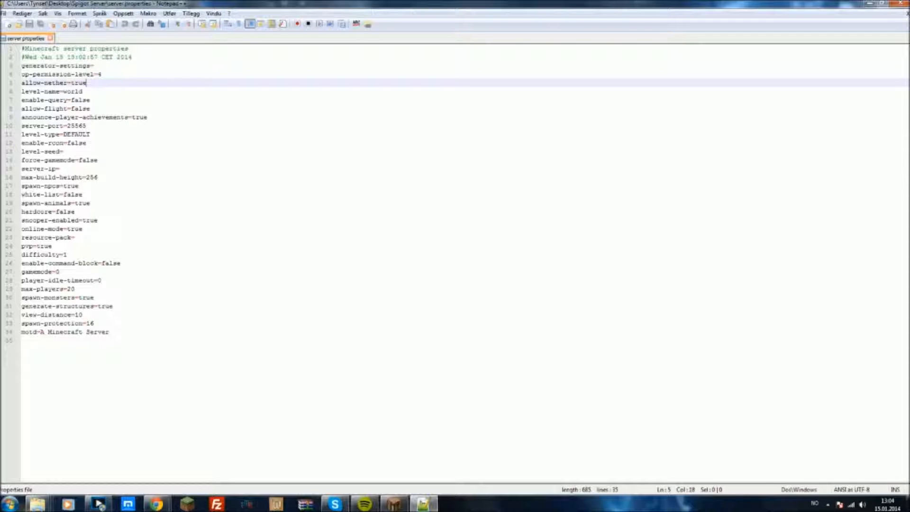
left_click_drag(21, 83, 86, 83)
left_click(87, 83)
double_click(79, 83)
type("fa")
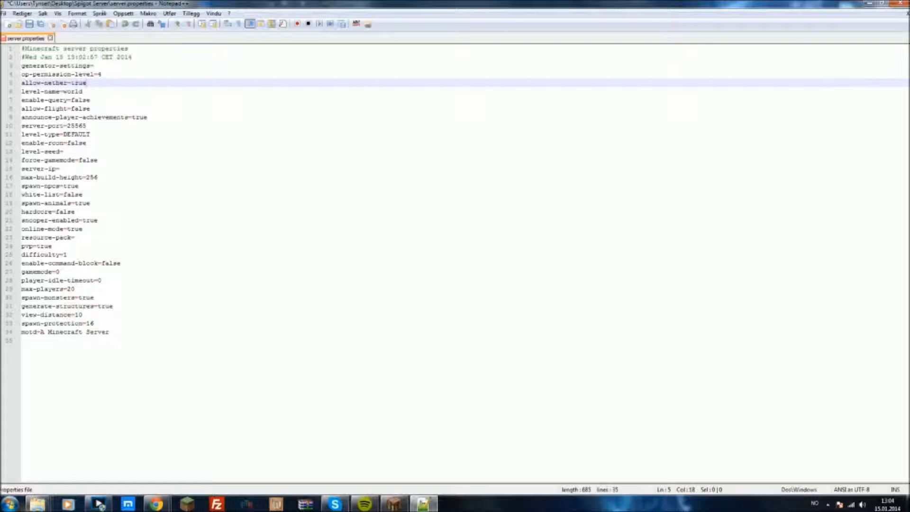
Step: Move the Spigot Server folder window clear of the properties text and compare the level-name value with the world folder
left_click_drag(83, 91, 64, 92)
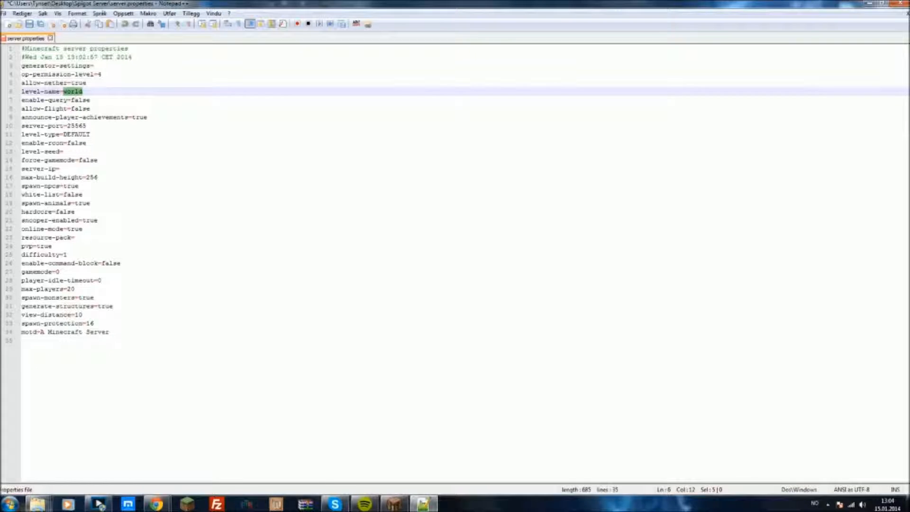
mouse_move(37, 503)
left_click(269, 440)
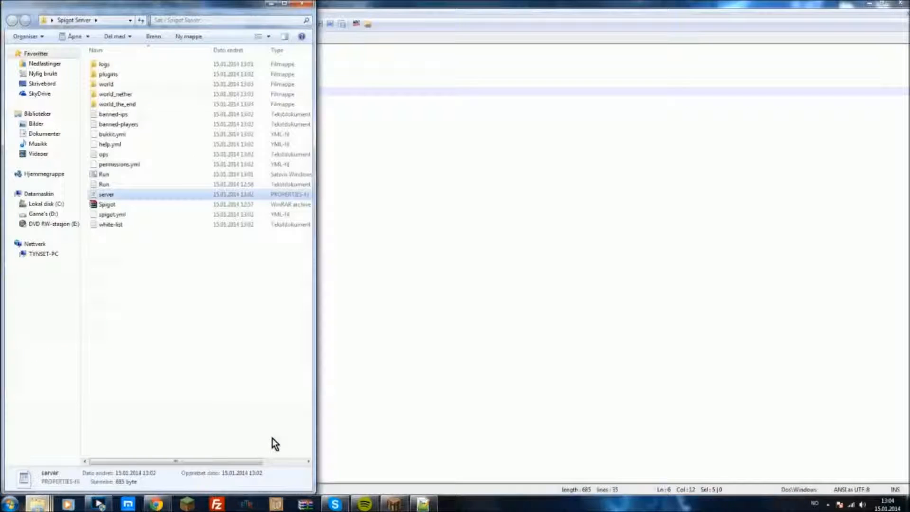
left_click_drag(219, 10, 778, 11)
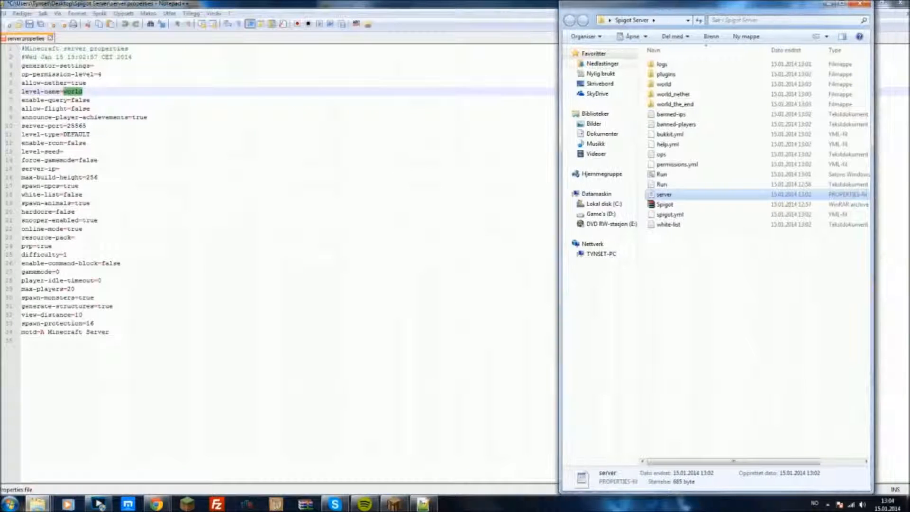
left_click(666, 85)
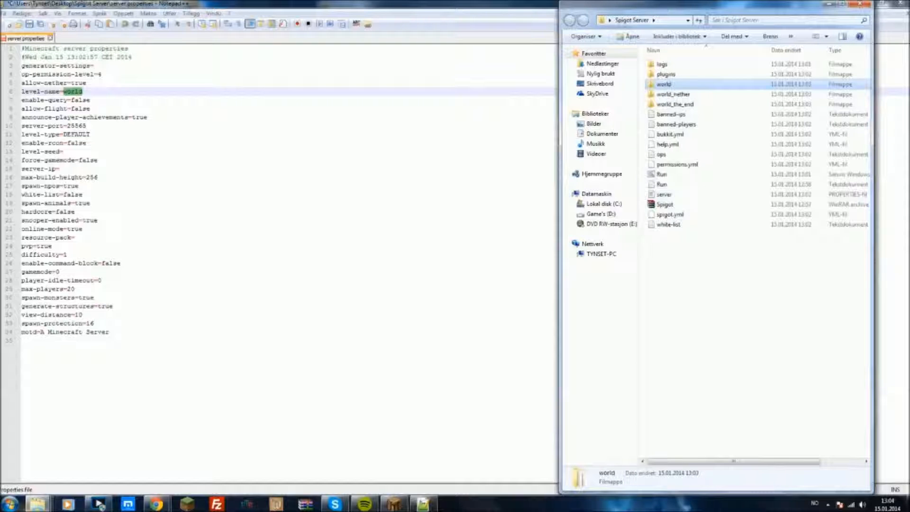
left_click_drag(84, 92, 63, 92)
left_click(90, 100)
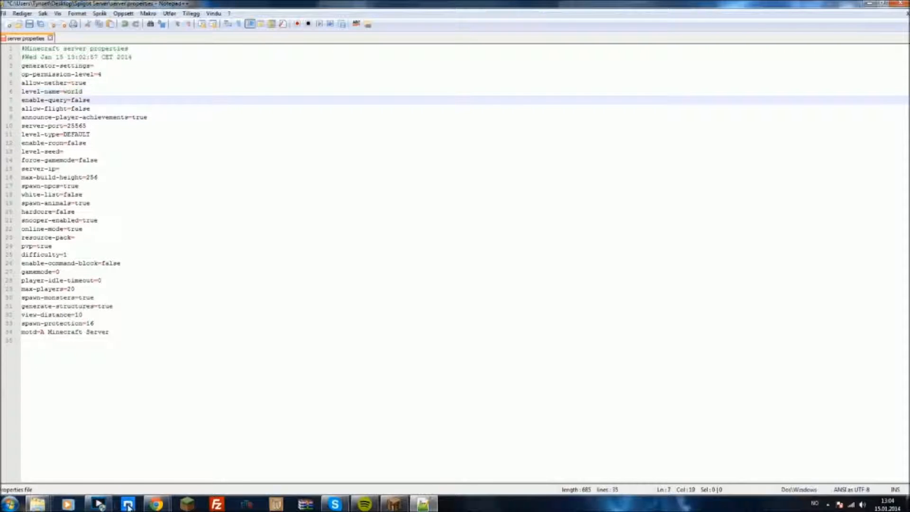
Step: Look over the complete set of files and folders in the Spigot Server folder and return to server.properties
mouse_move(38, 503)
left_click(285, 448)
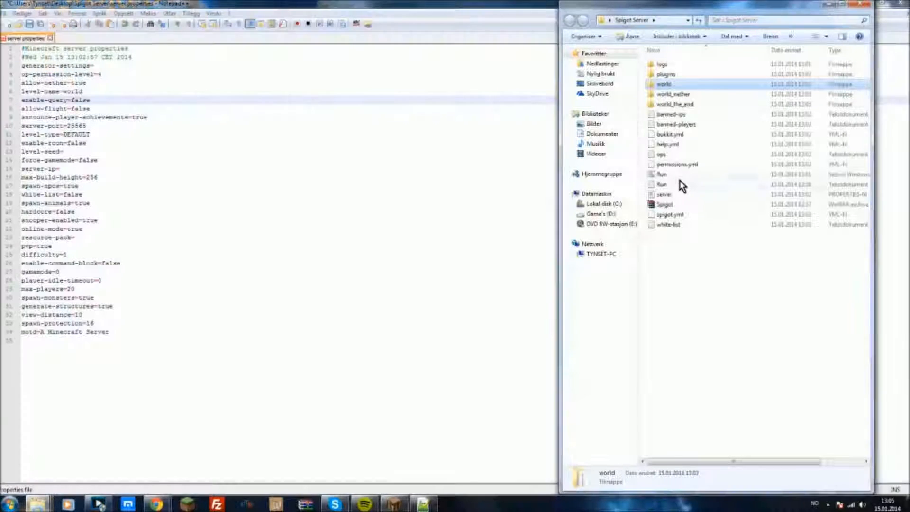
left_click_drag(794, 284, 668, 53)
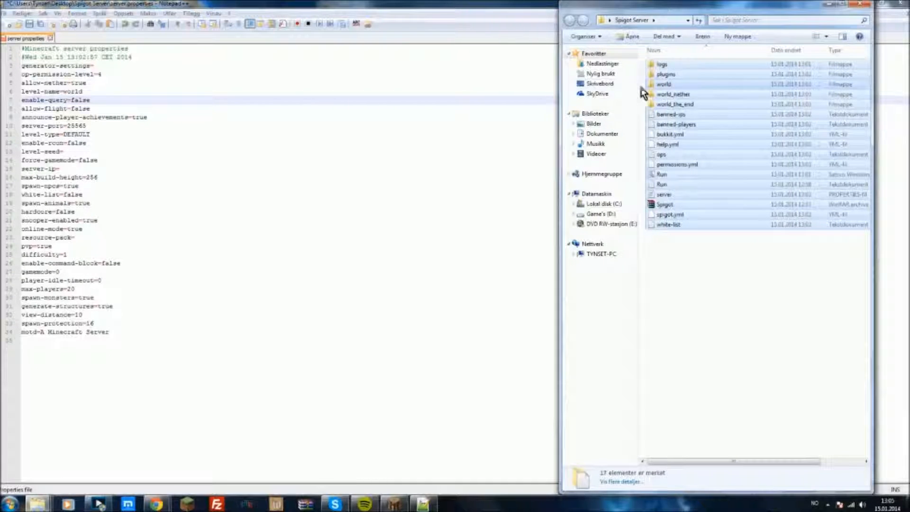
left_click(642, 93)
left_click(451, 237)
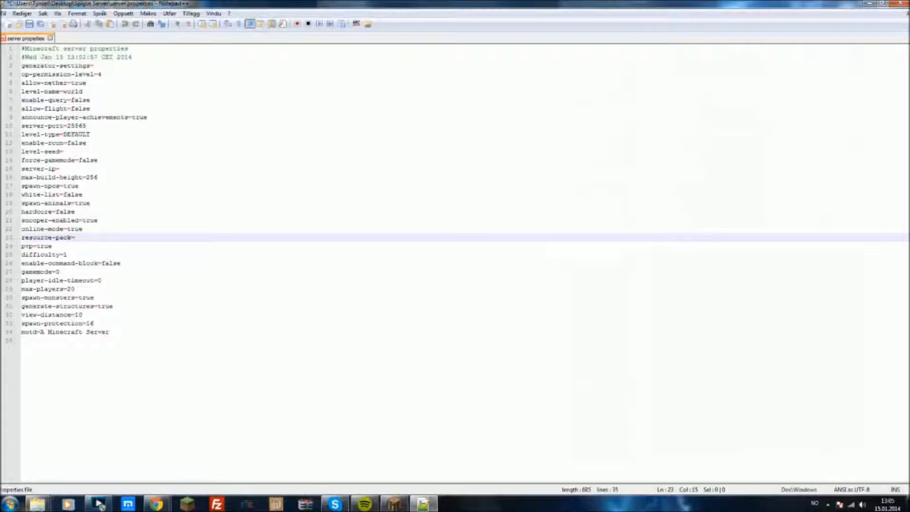
Step: Review the enable-query line in the server.properties file
left_click_drag(21, 100, 90, 100)
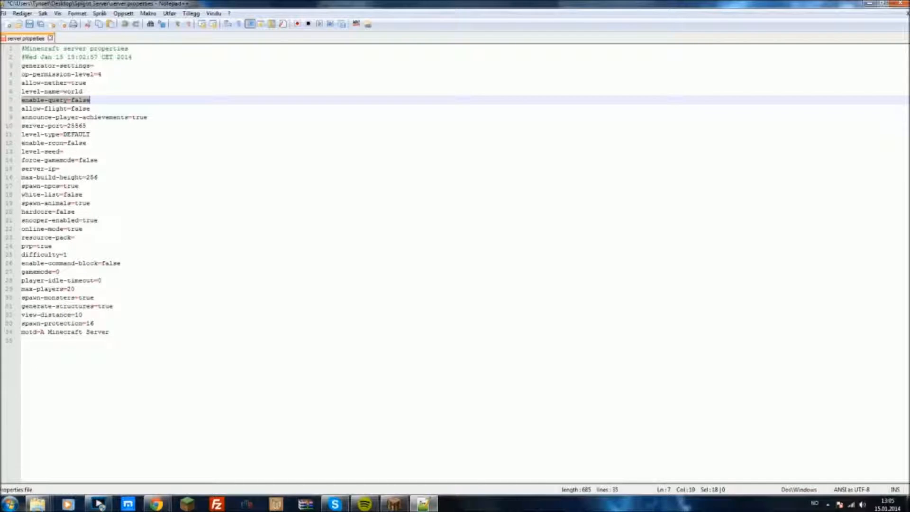
left_click_drag(90, 100, 21, 100)
left_click(90, 109)
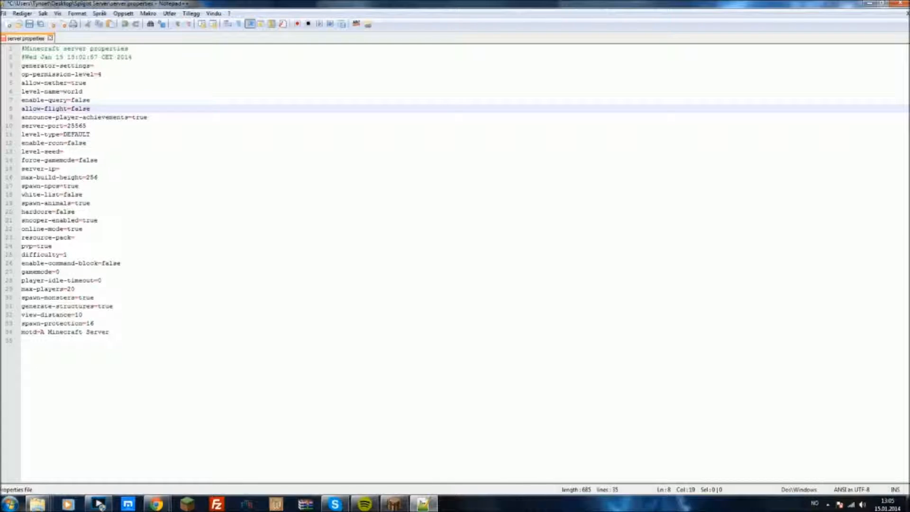
Step: Try setting allow-flight to true in server.properties and restore its value to false
left_click_drag(90, 108, 22, 109)
left_click(91, 109)
key("shift+Left")
key("shift+Left")
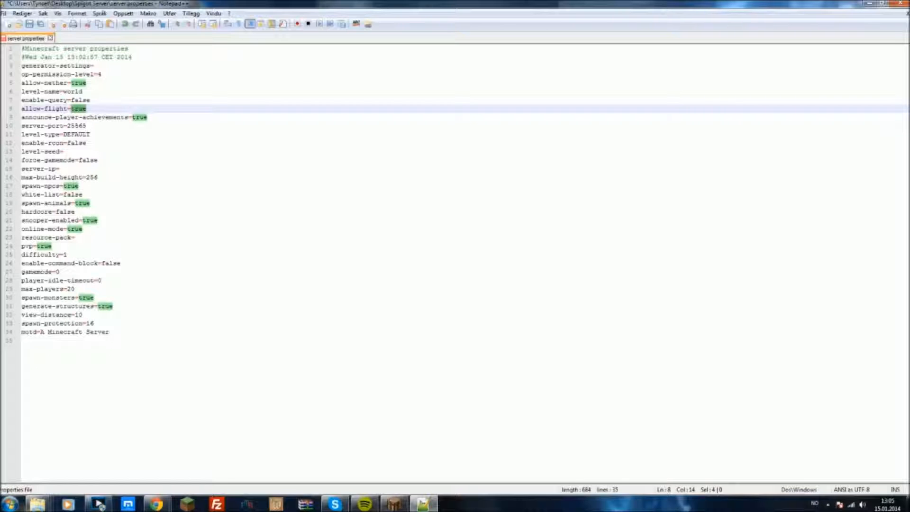
key("Right")
key("shift+Left")
key("shift+Left")
key("shift+Left")
key("shift+Left")
key("Right")
key("shift+Left")
key("shift+Left")
key("shift+Left")
key("shift+Left")
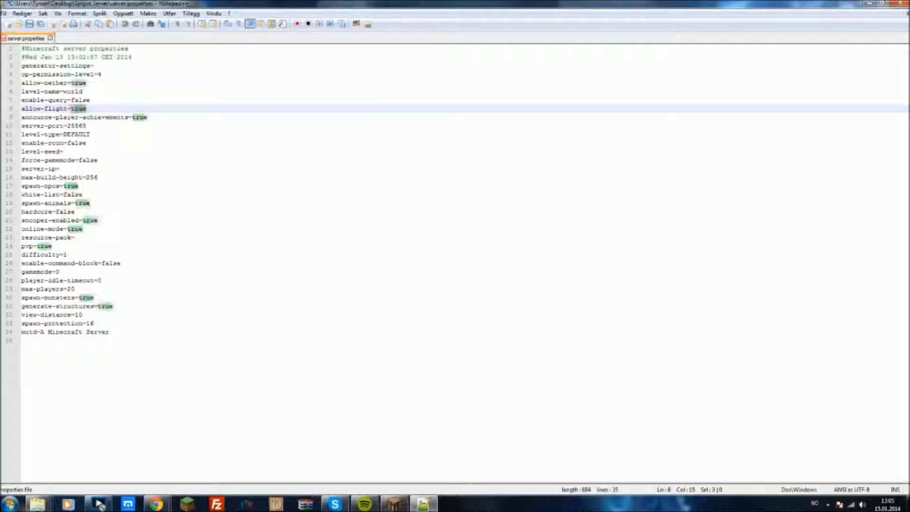
type("false")
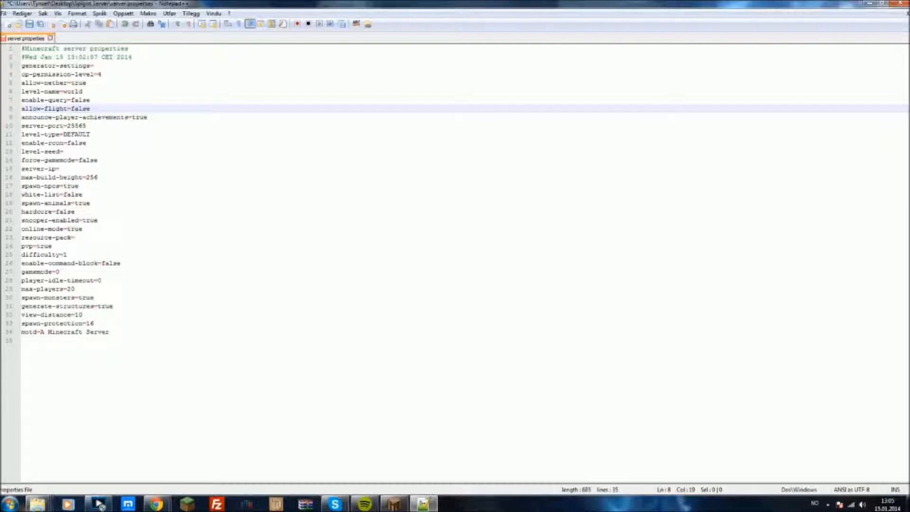
Step: Look over the properties from the file's first line down to max-players and review the announce-player-achievements line
left_click(83, 194)
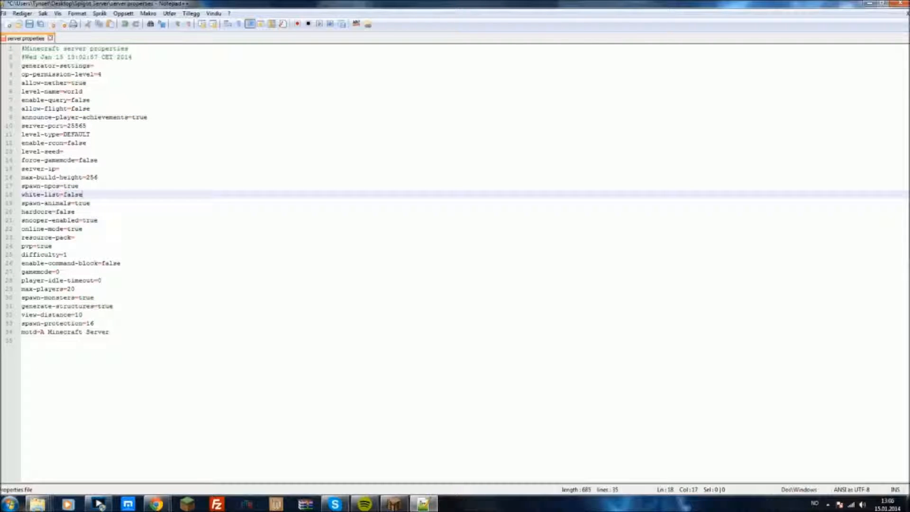
left_click_drag(21, 49, 75, 289)
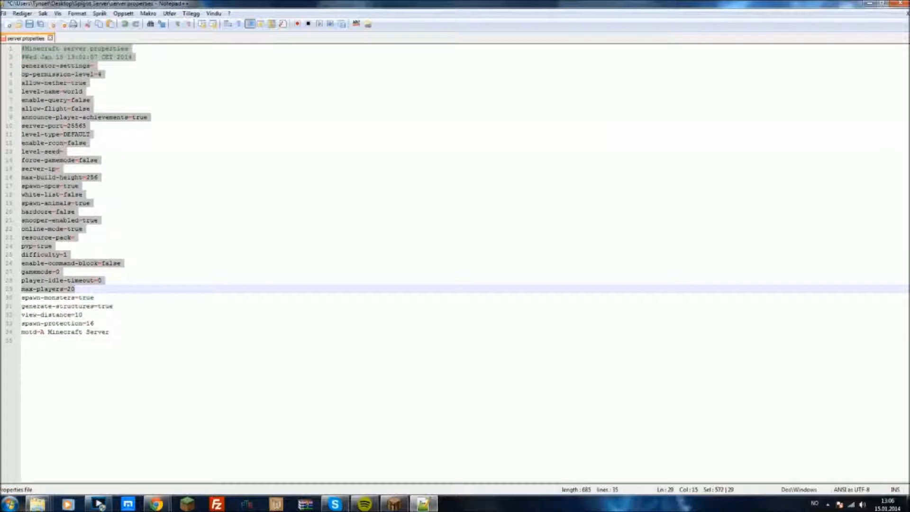
left_click(75, 288)
left_click(90, 108)
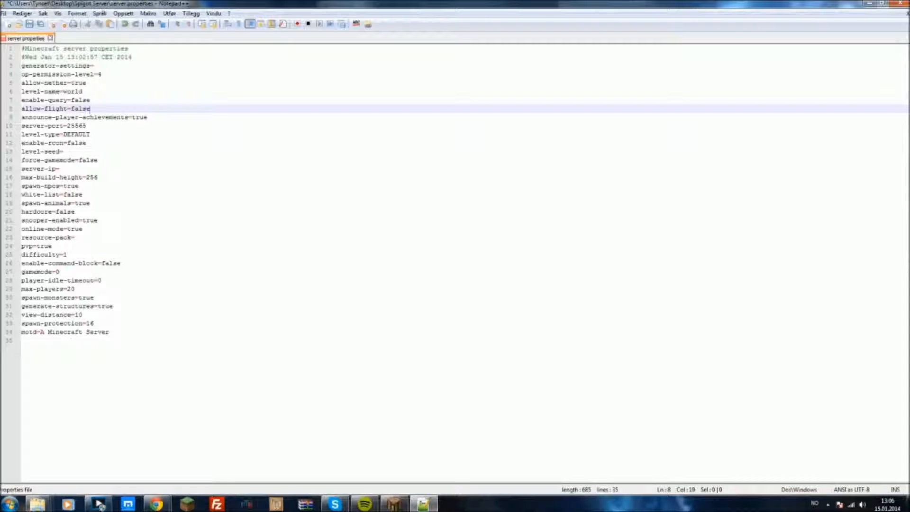
key("Down")
key("End")
key("shift+Home")
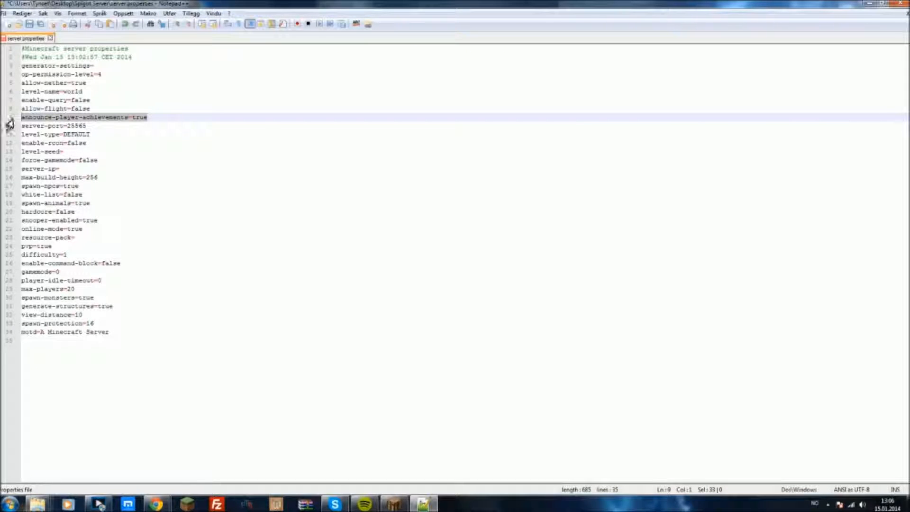
key("End")
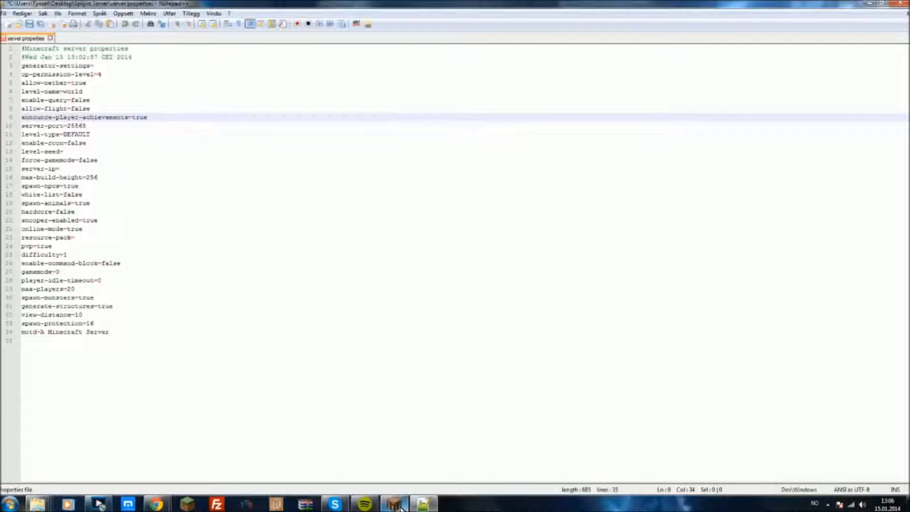
Step: Save server.properties, start the server with the Run batch file and enlarge its console to fill the space beside Minecraft
left_click(40, 25)
left_click(872, 4)
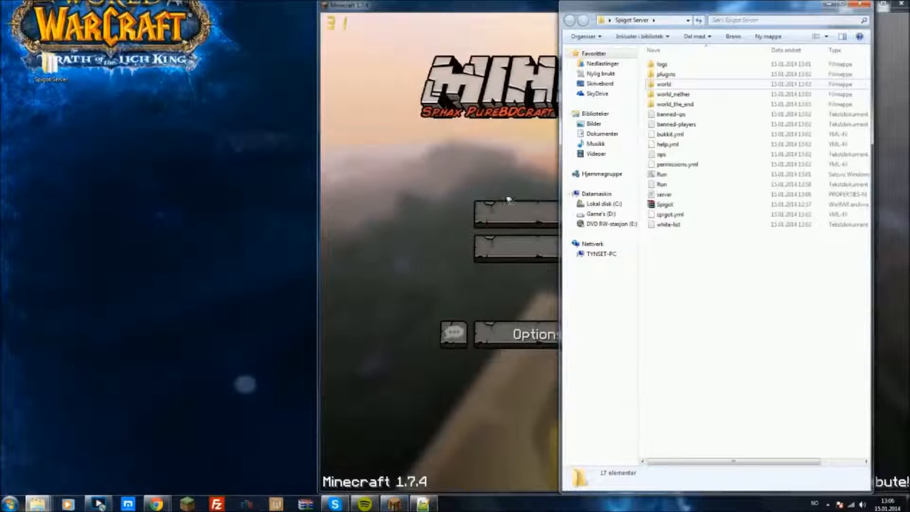
left_click(669, 175)
double_click(669, 175)
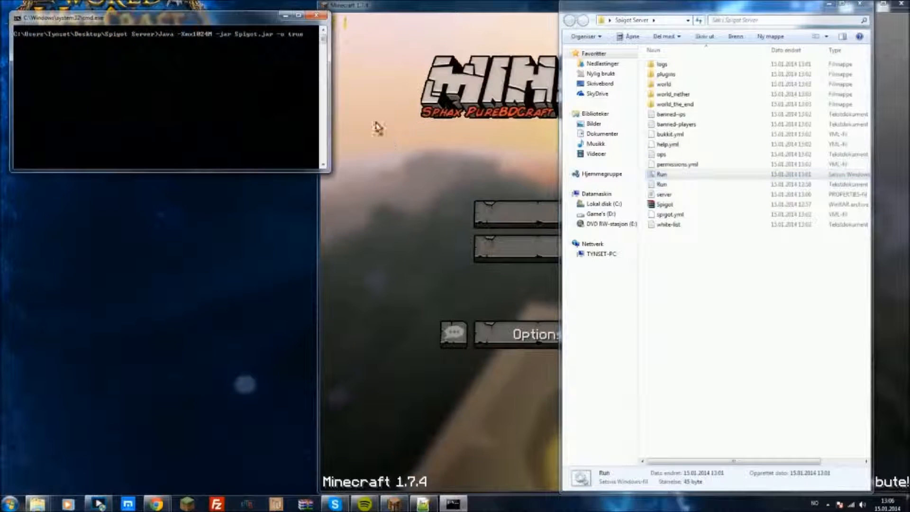
double_click(249, 7)
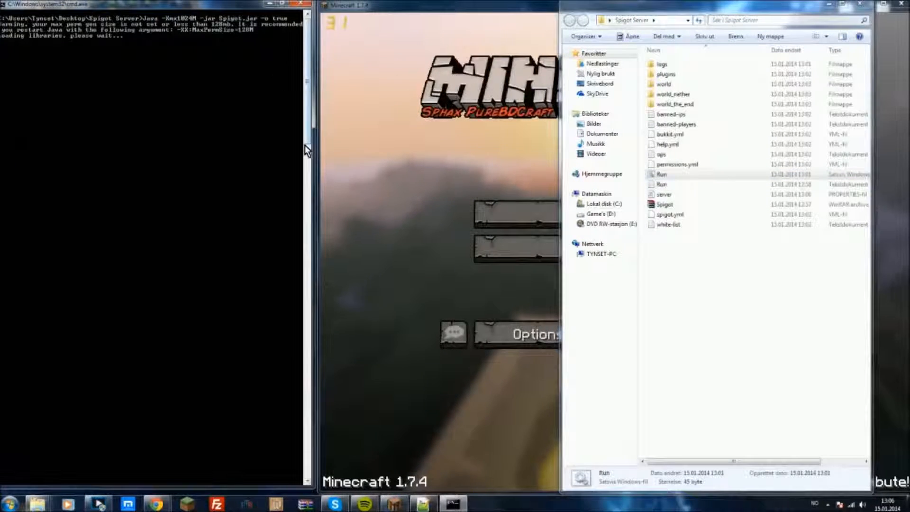
Step: Join the last Minecraft Server entry in Minecraft's multiplayer server list
left_click(400, 251)
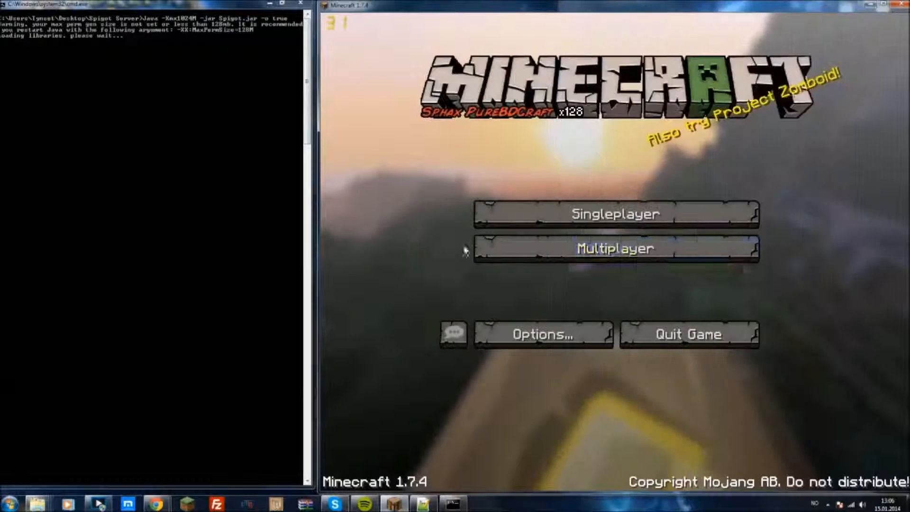
left_click(522, 251)
left_click_drag(842, 119, 841, 332)
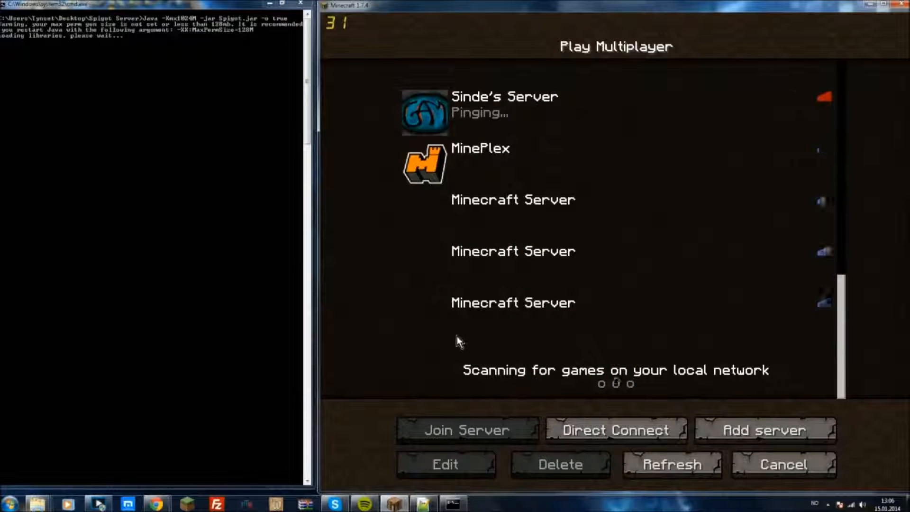
left_click(488, 323)
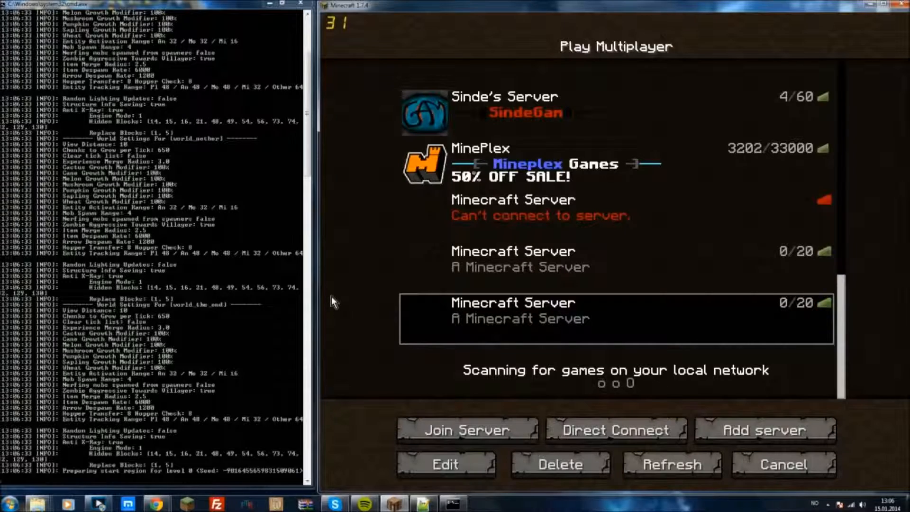
double_click(543, 332)
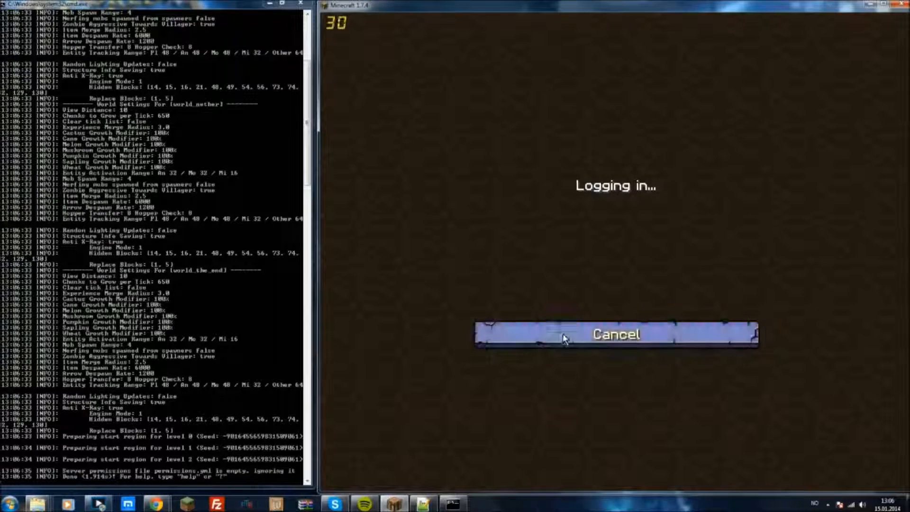
Step: Walk forward in the world, then open and close the inventory to trigger the Taking Inventory achievement announcement
key("w")
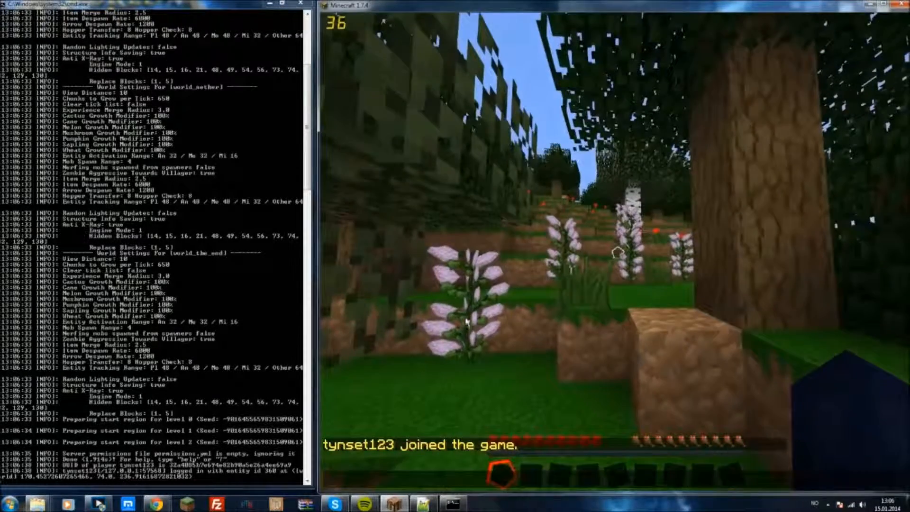
key("w")
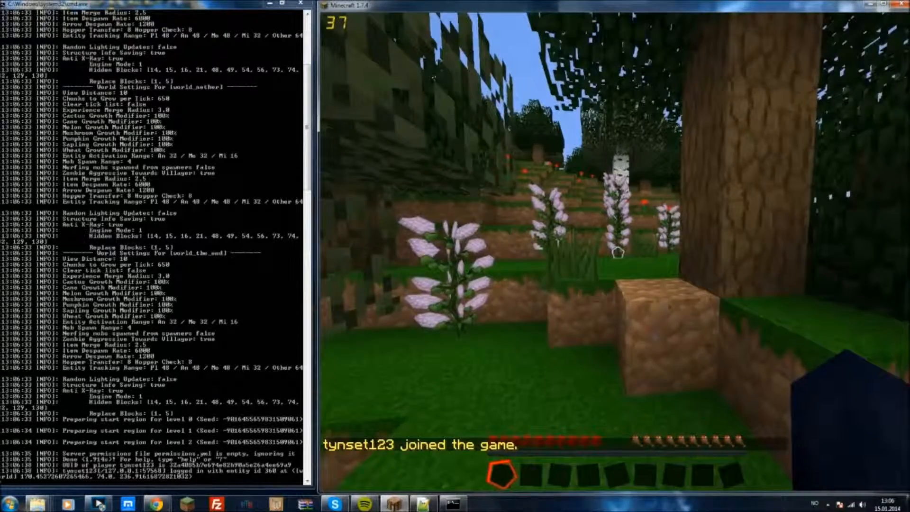
key("e")
key("e")
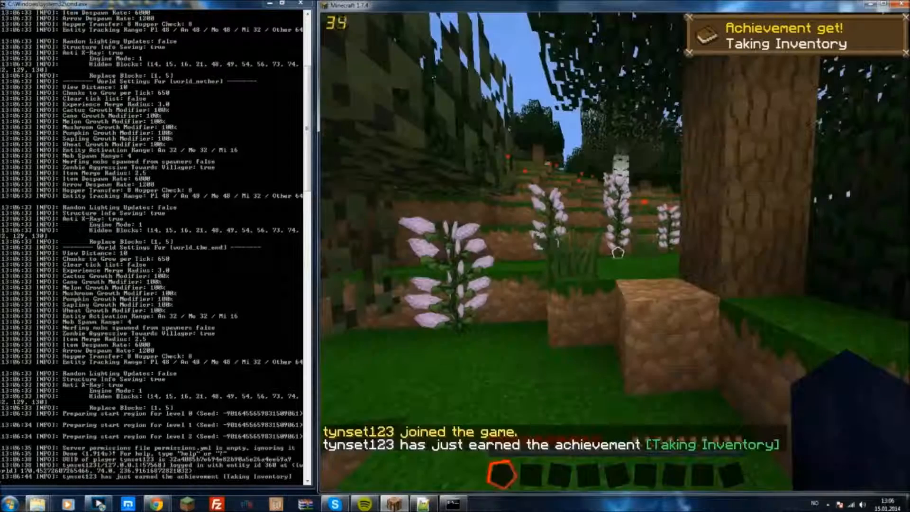
Step: Open the Minecraft chat, switch to server.properties in Notepad++ and accept reloading the externally modified file
key("t")
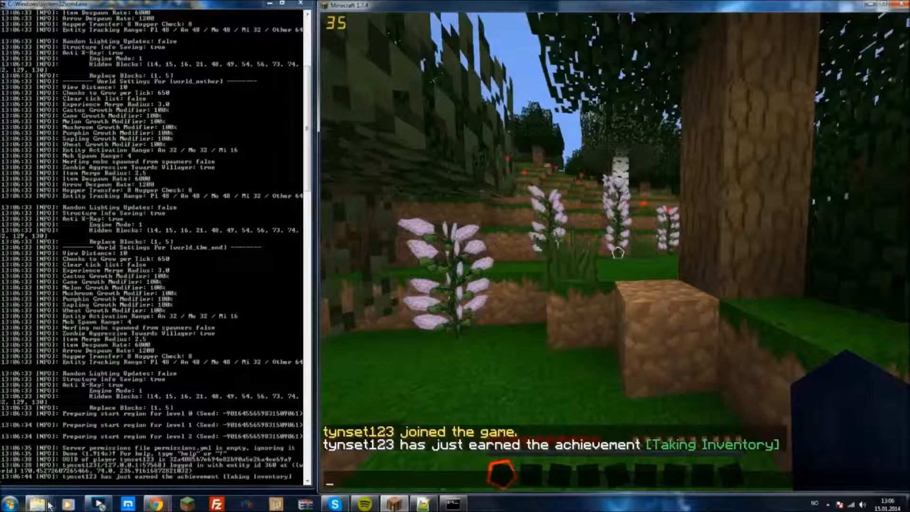
mouse_move(39, 503)
left_click(241, 458)
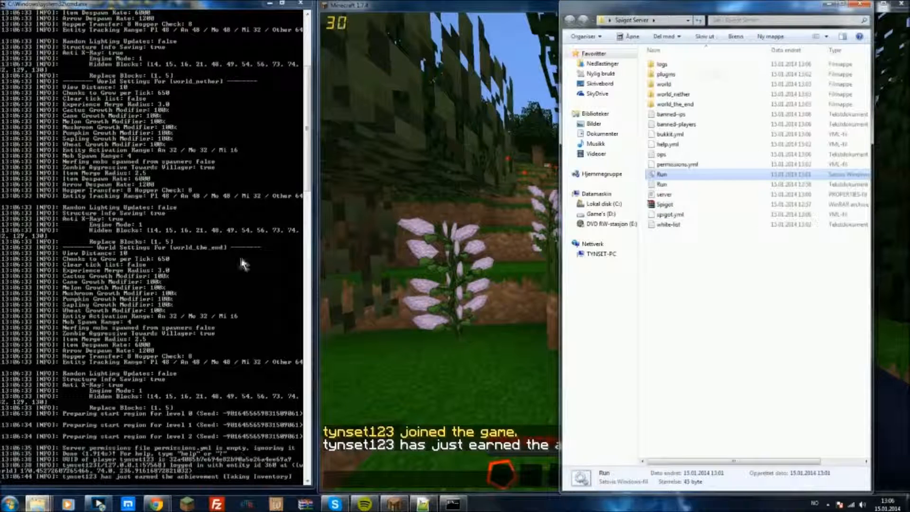
left_click(429, 503)
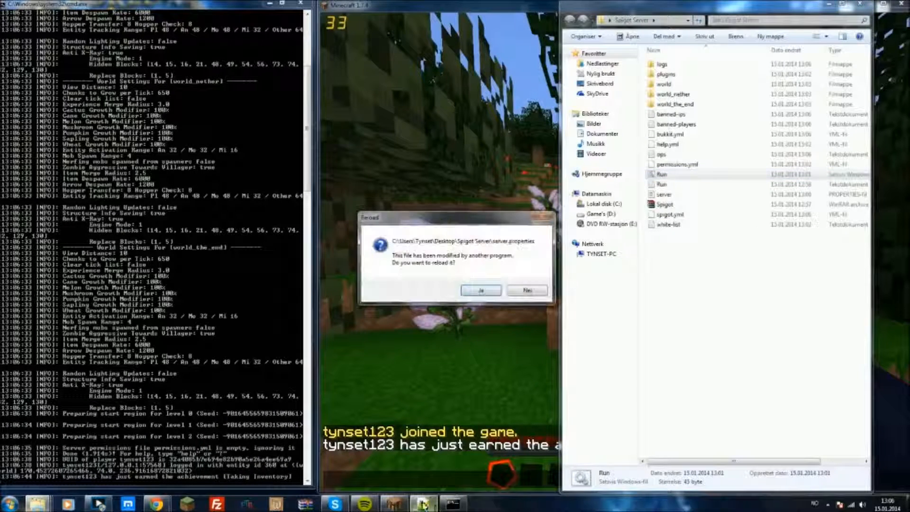
left_click(481, 290)
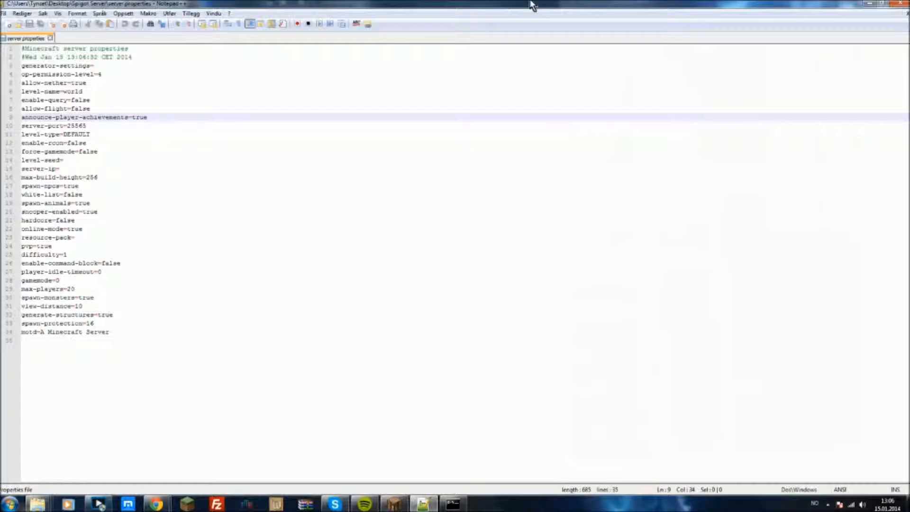
Step: Set announce-player-achievements to false, look at the achievement announcement in Minecraft, and restore the property to true
key("ctrl+shift+Left")
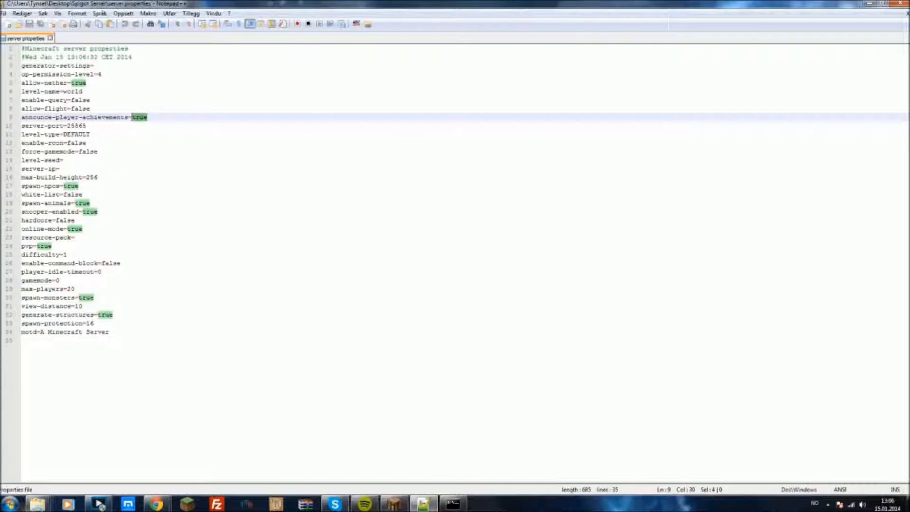
type("false")
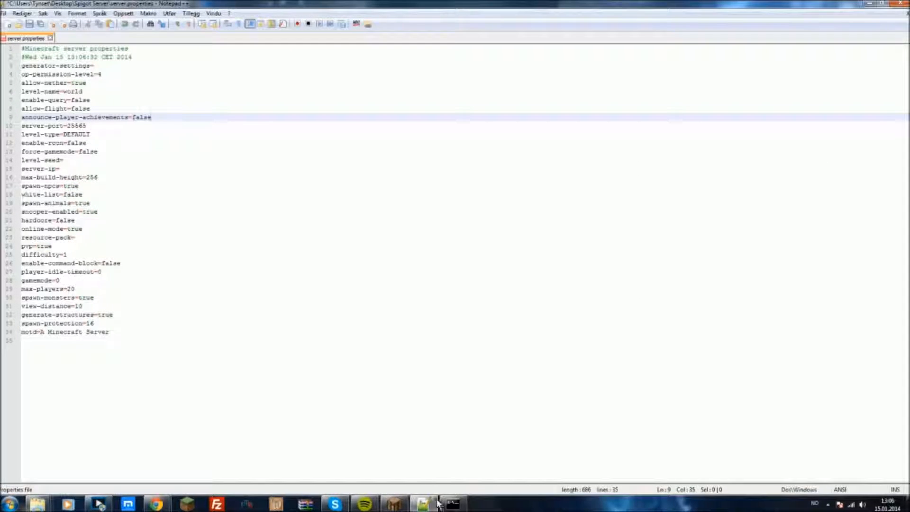
key("alt+Tab")
mouse_move(711, 449)
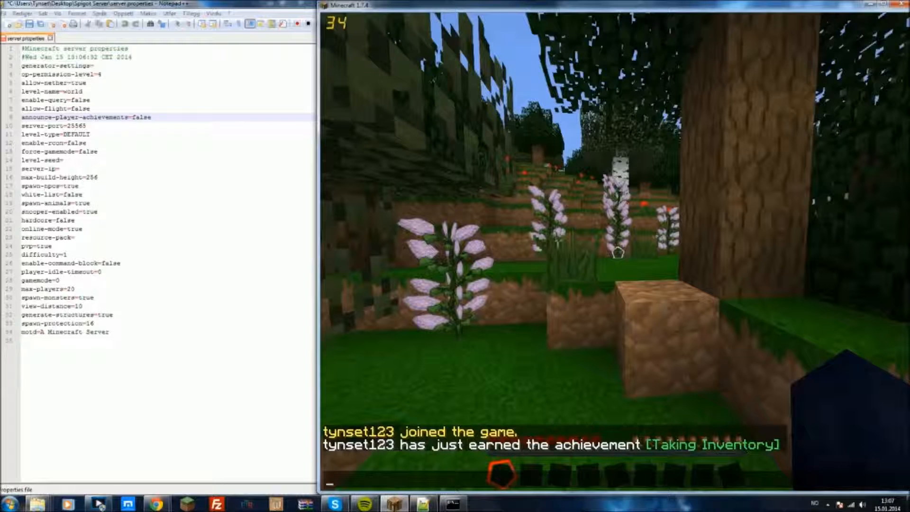
key("alt+Tab")
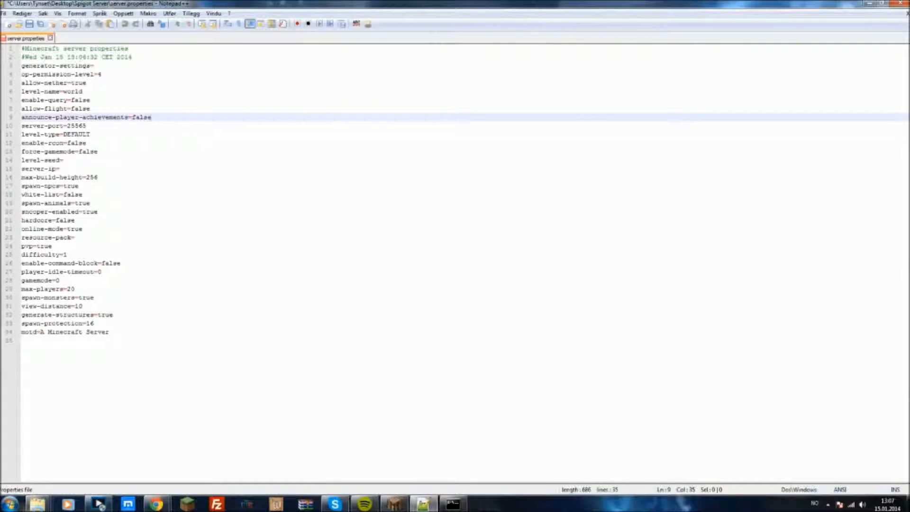
key("ctrl+shift+Left")
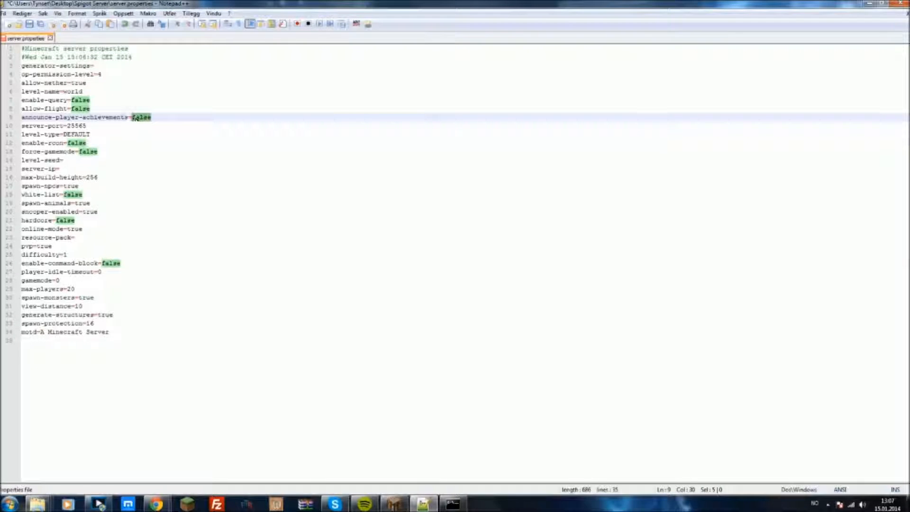
type("true")
Step: Examine the server-port value in server.properties, check the running Minecraft session and return to the file
left_click(86, 126)
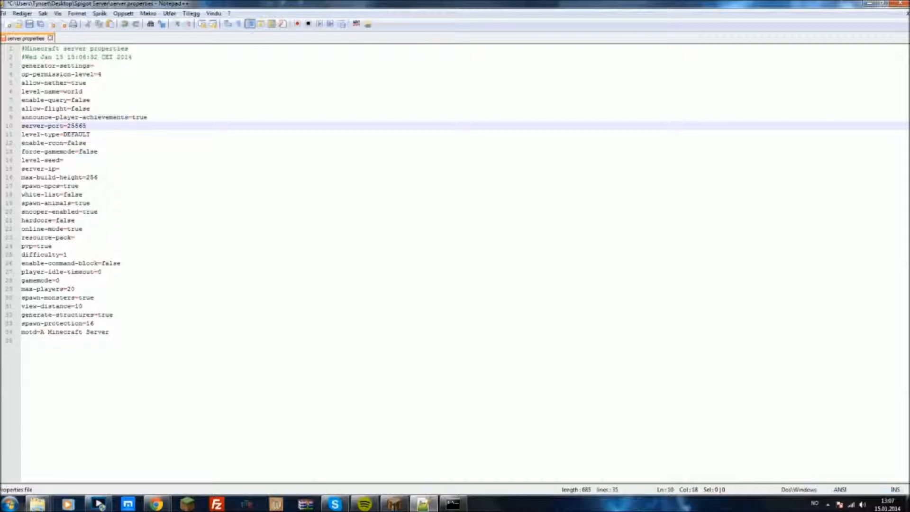
key("ctrl+shift+Left")
key("Right")
key("shift+Left")
key("Right")
left_click(394, 503)
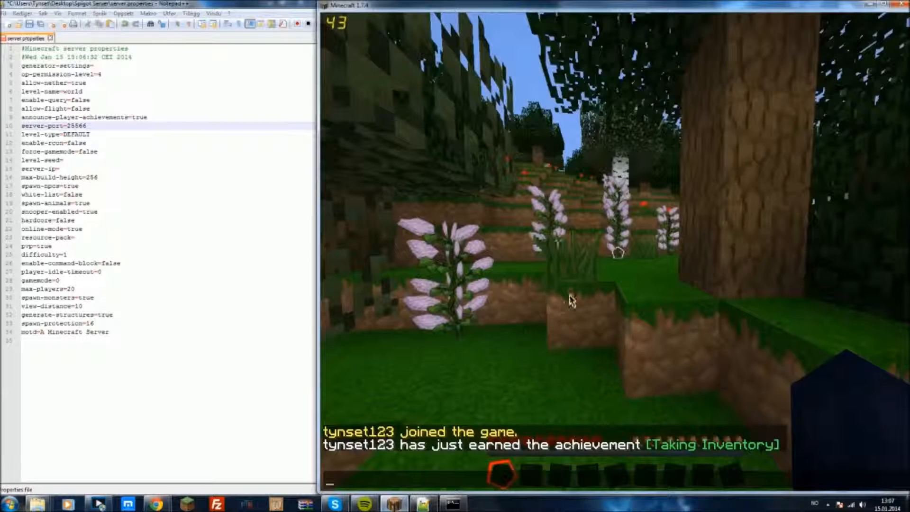
key("Escape")
key("t")
key("alt+Tab")
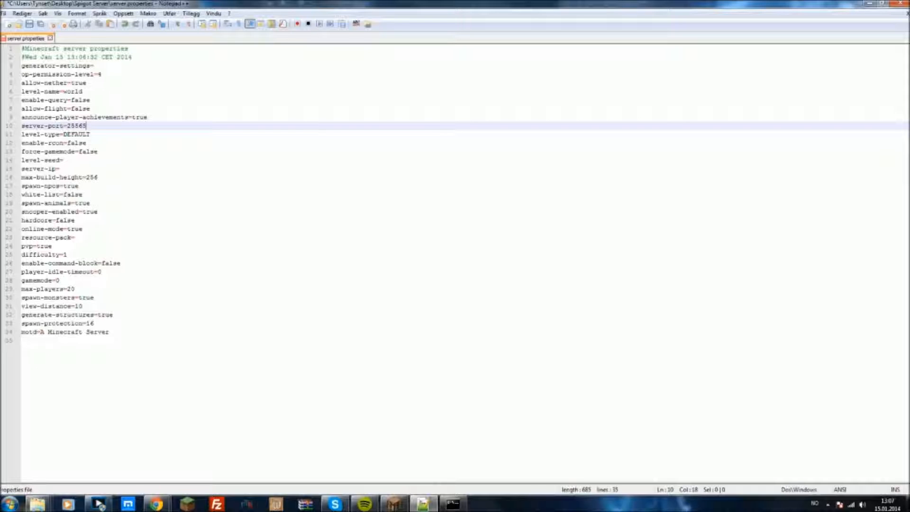
Step: Review the level-type, enable-rcon and force-gamemode values in server.properties
left_click_drag(90, 135, 64, 135)
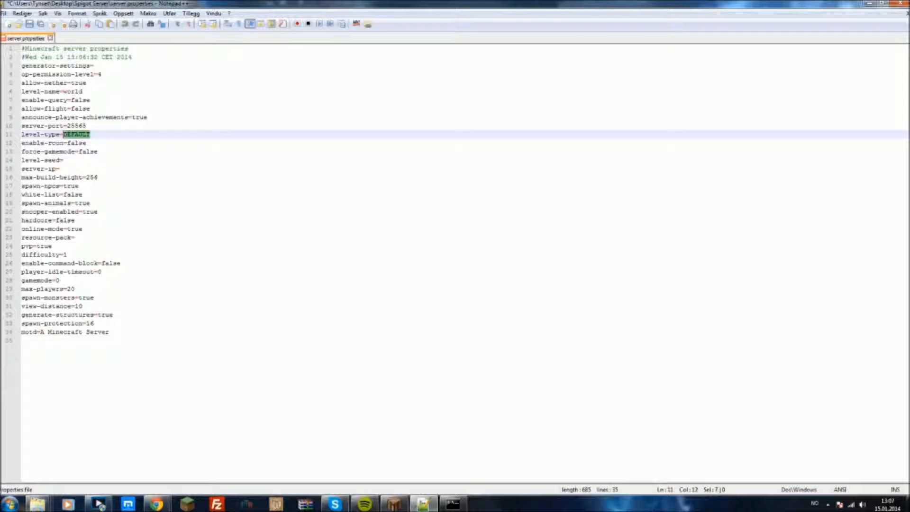
left_click(91, 135)
left_click(87, 143)
mouse_move(87, 142)
left_mouse_down()
mouse_move(22, 152)
mouse_move(99, 152)
mouse_move(79, 152)
left_mouse_up()
left_click(98, 152)
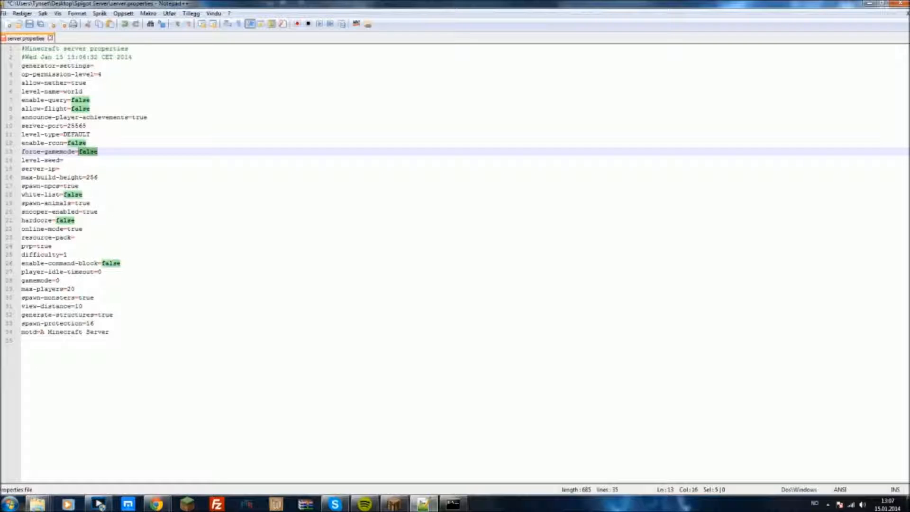
left_click(98, 152)
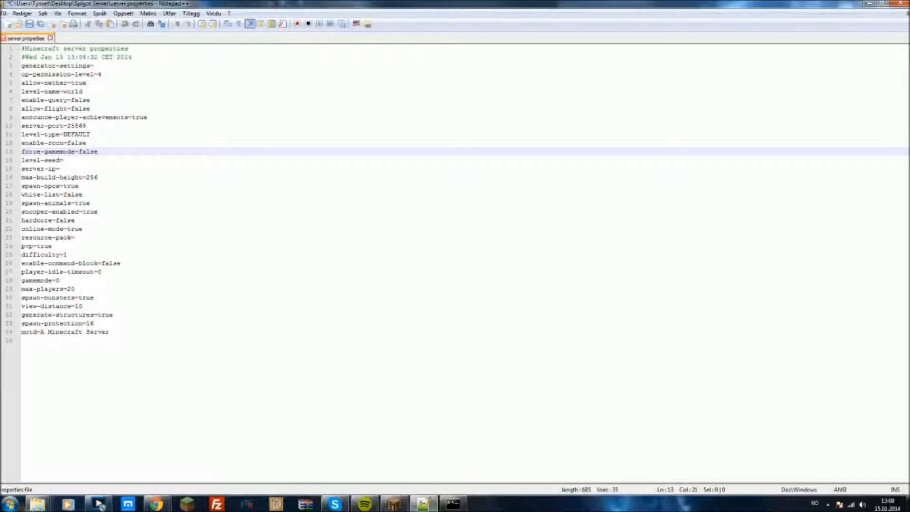
Step: Examine the level-seed line together with the level-name line it relates to
left_click(63, 160)
left_click_drag(63, 161, 20, 161)
left_click(64, 161)
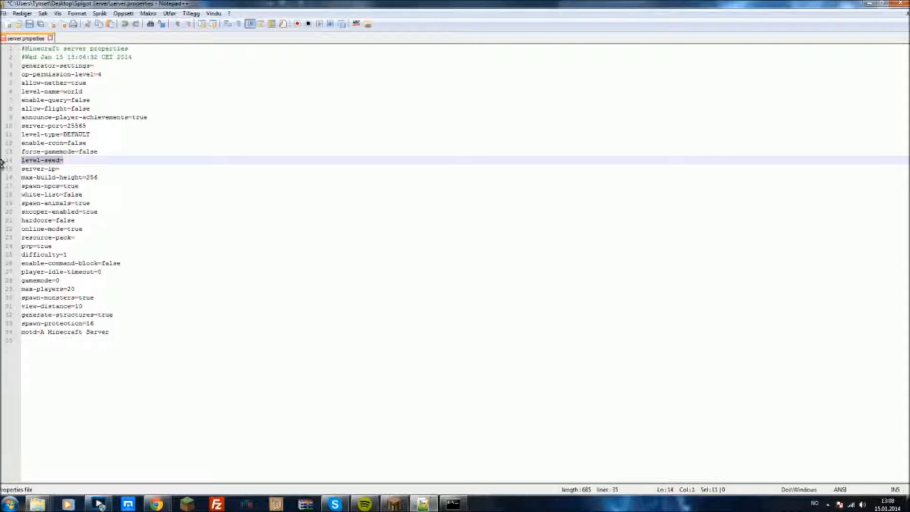
left_click(63, 160)
left_click_drag(84, 91, 21, 100)
left_click(64, 160)
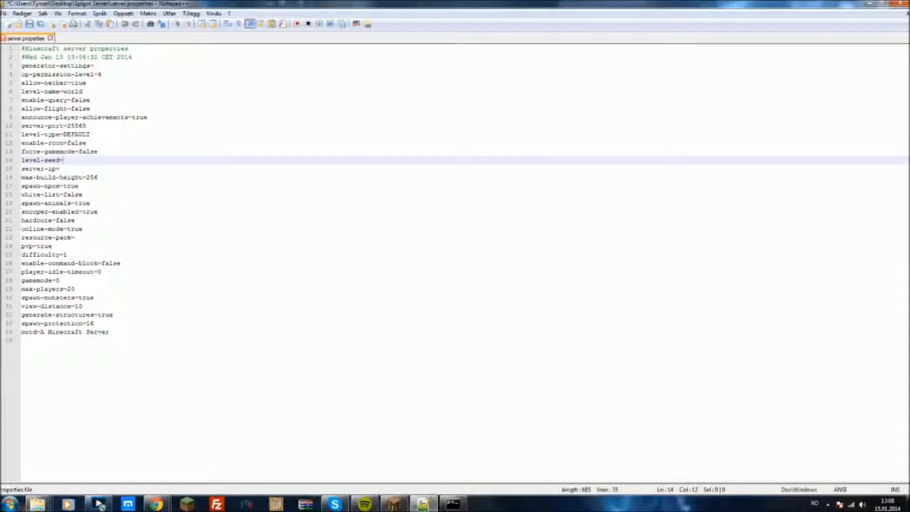
left_click(83, 91)
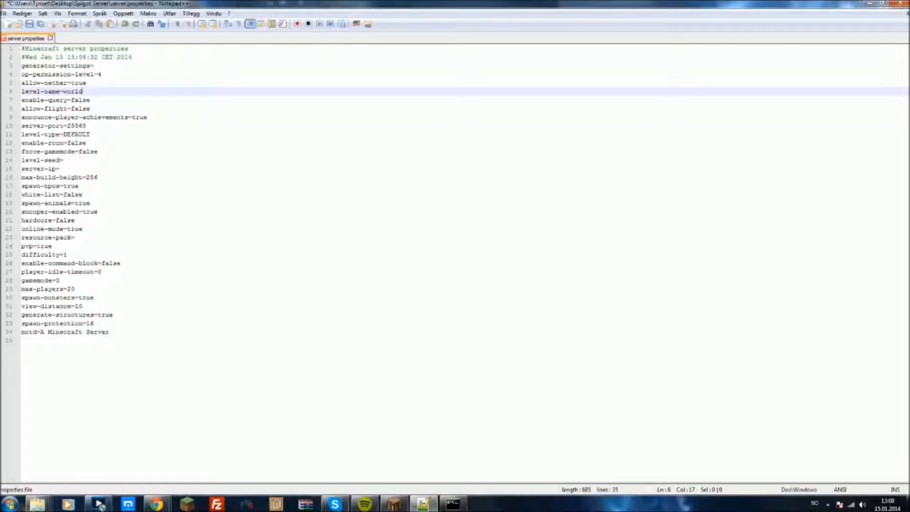
left_click(63, 160)
Step: Fill the server-ip property with placeholder text and clear it again
left_click(60, 169)
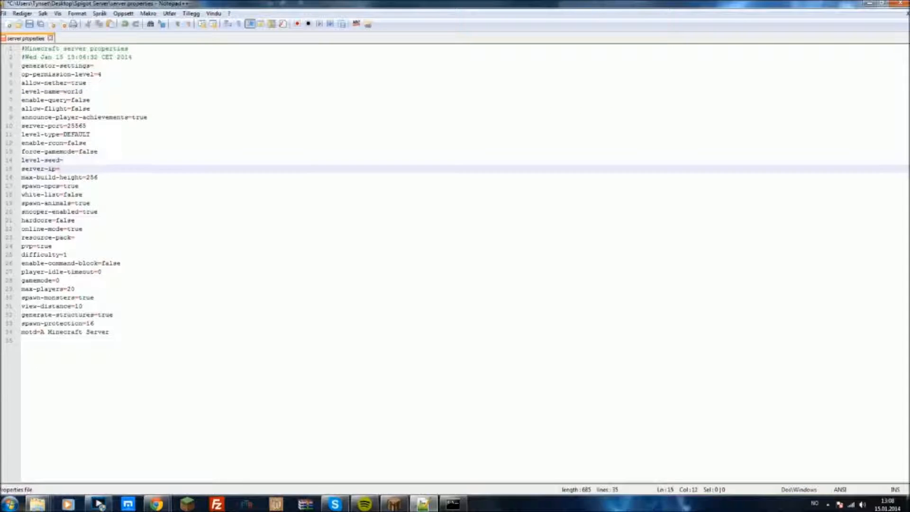
type("jdsjijhhioinsde")
key("BackSpace")
key("BackSpace")
key("BackSpace")
key("BackSpace")
key("BackSpace")
key("BackSpace")
key("BackSpace")
key("BackSpace")
key("BackSpace")
key("BackSpace")
key("BackSpace")
key("BackSpace")
key("BackSpace")
key("BackSpace")
key("BackSpace")
Step: Open a Windows Command Prompt, run ipconfig /all to list the network configuration, and close the prompt
left_click(10, 504)
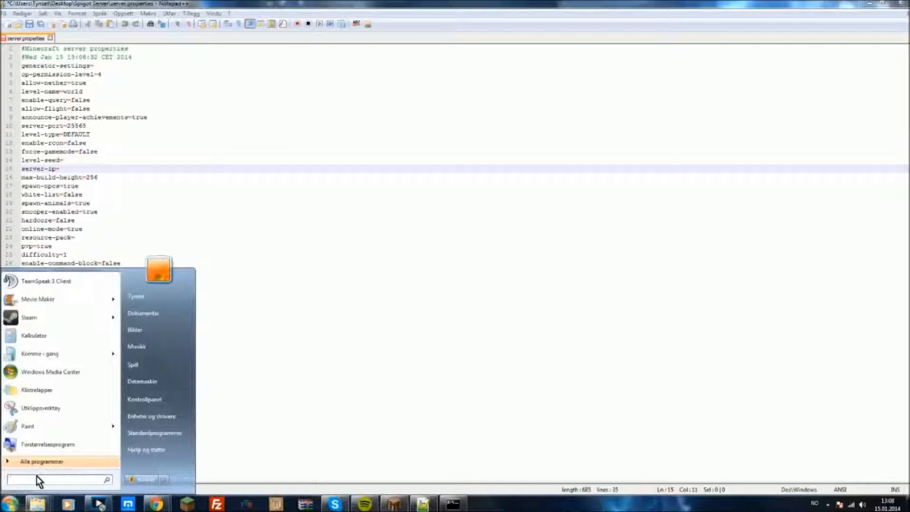
type("cmd")
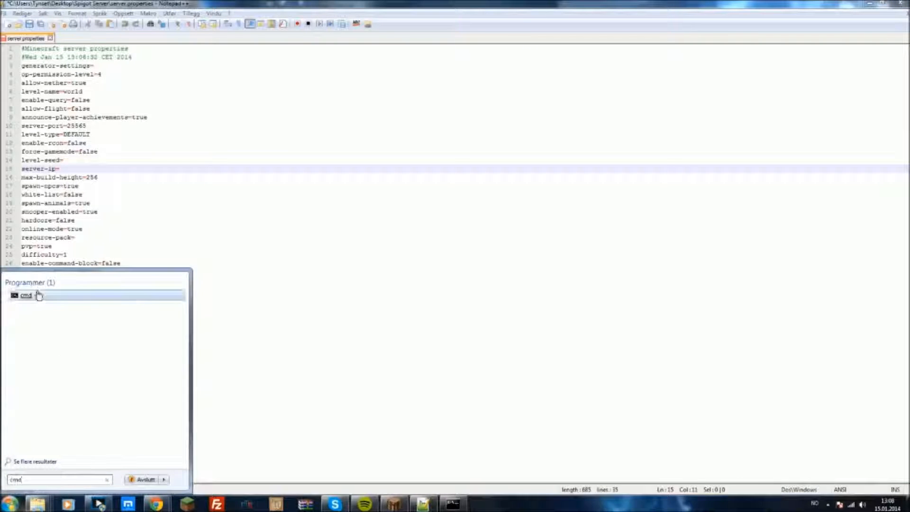
left_click(38, 295)
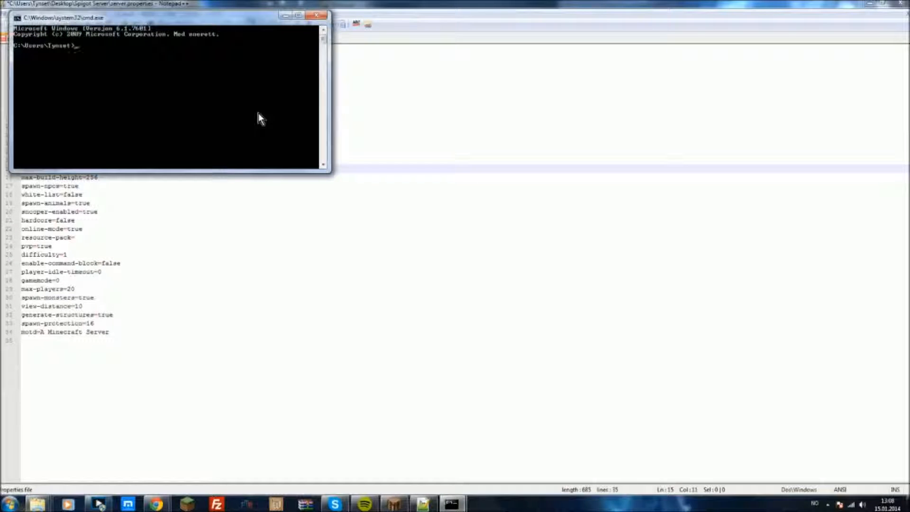
type("ipconfig /all")
key("Return")
left_click(320, 16)
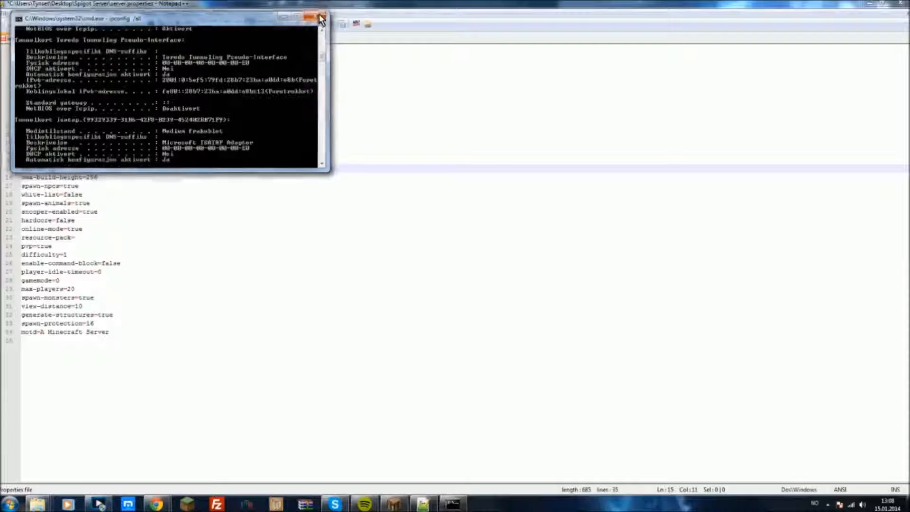
Step: Review the server-ip, max-build-height and spawn-npcs lines in server.properties
left_click(67, 255)
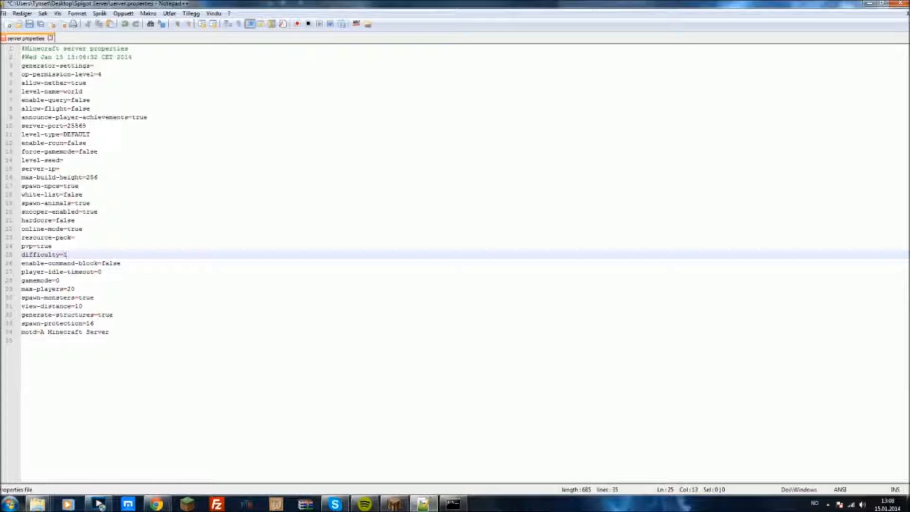
left_click(59, 169)
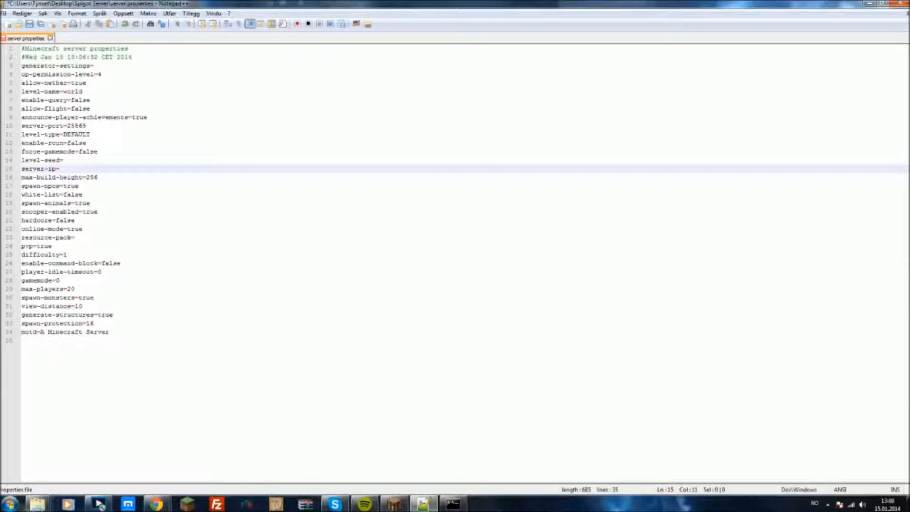
mouse_move(98, 177)
left_mouse_down()
mouse_move(40, 177)
mouse_move(97, 177)
mouse_move(75, 152)
mouse_move(61, 168)
mouse_move(86, 177)
left_mouse_up()
left_click(100, 185)
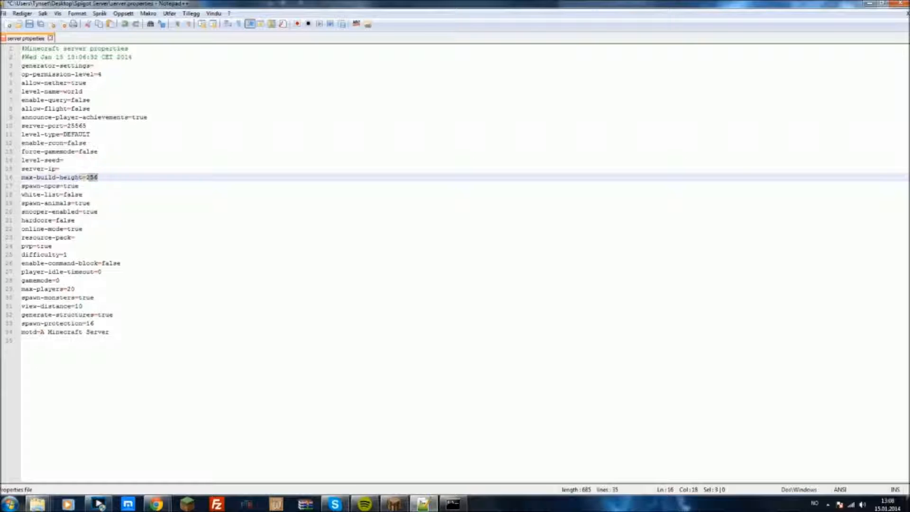
left_click(98, 178)
left_click(79, 186)
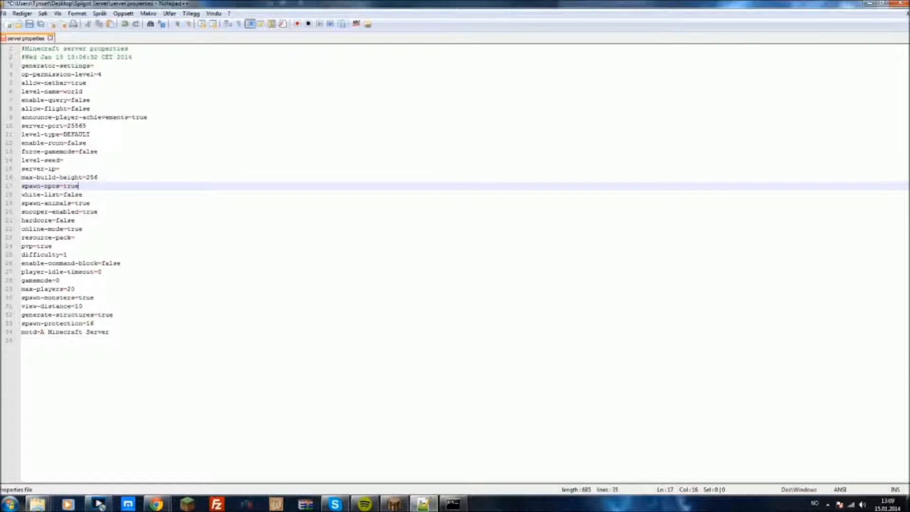
left_click_drag(79, 186, 22, 186)
left_click(79, 186)
left_click_drag(79, 186, 21, 186)
left_click(79, 188)
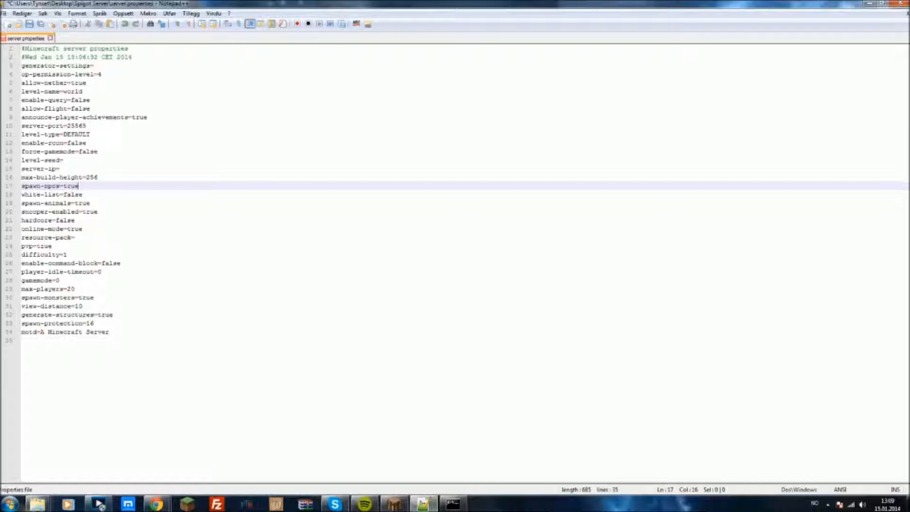
Step: Examine the white-list property and its value in server.properties
left_click(82, 195)
left_click_drag(82, 195, 21, 195)
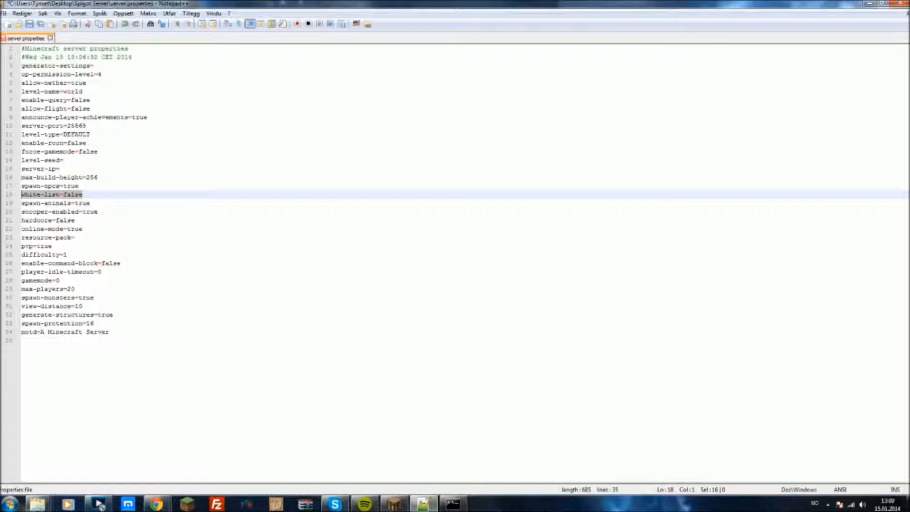
left_click(82, 194)
left_click_drag(83, 195, 67, 194)
double_click(69, 194)
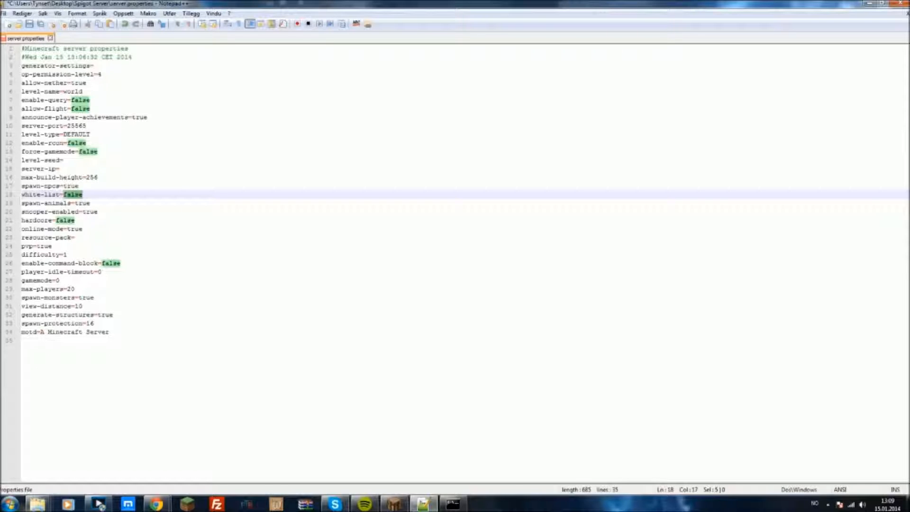
left_click(82, 195)
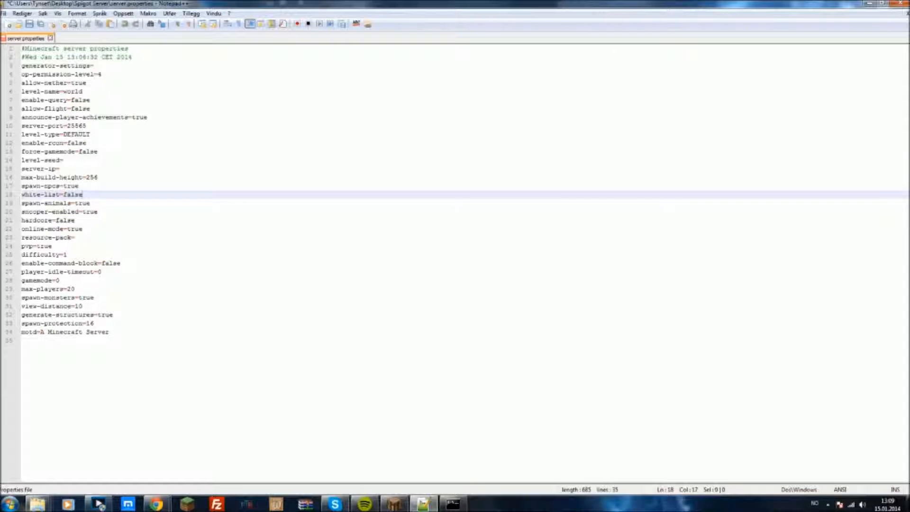
Step: Turn on the whitelist by running whitelist on in the Spigot server console
left_click(453, 503)
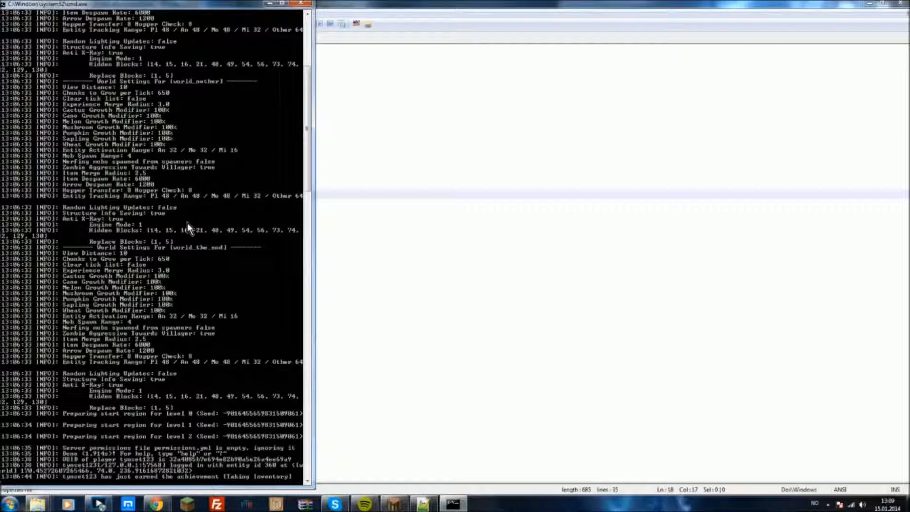
type("whitelist on")
key("Return")
Step: Disconnect from the server in Minecraft and try to rejoin it from the multiplayer server list
left_click(395, 503)
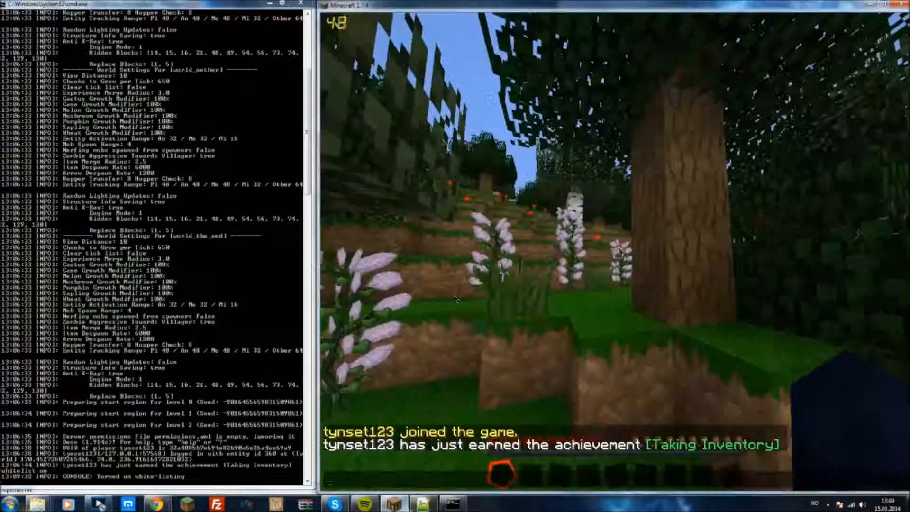
key("Escape")
left_click(576, 293)
left_click(616, 247)
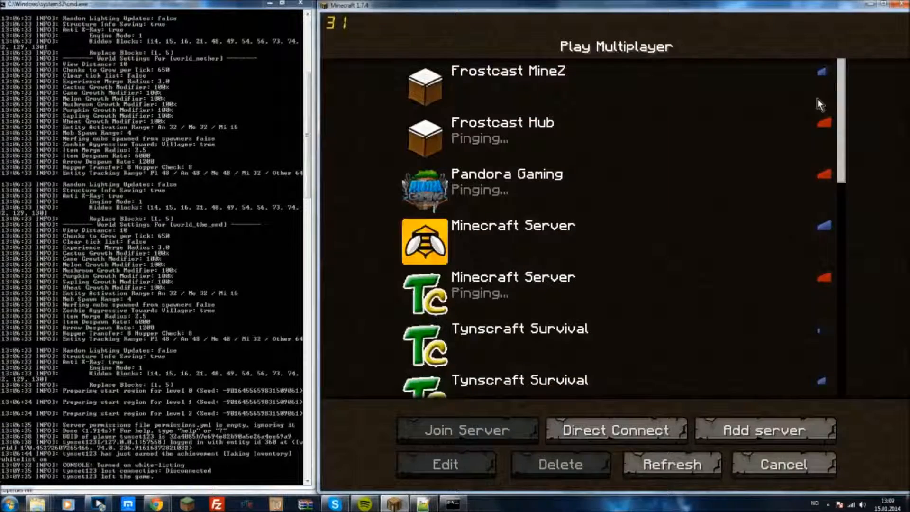
scroll(816, 101, "down", 10)
double_click(525, 319)
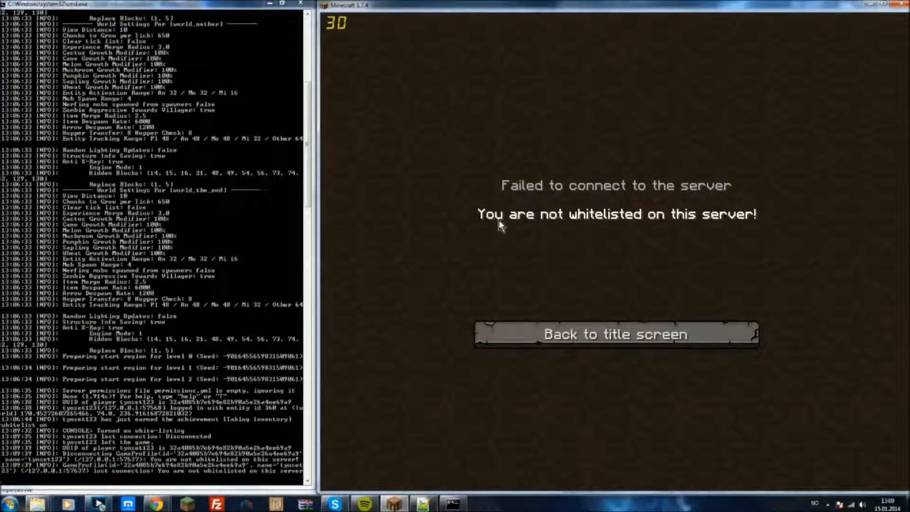
Step: Turn off the whitelist by running whitelist off in the server console, and rejoin the last server in Minecraft's multiplayer list
left_click(642, 334)
left_click(121, 314)
type("whi")
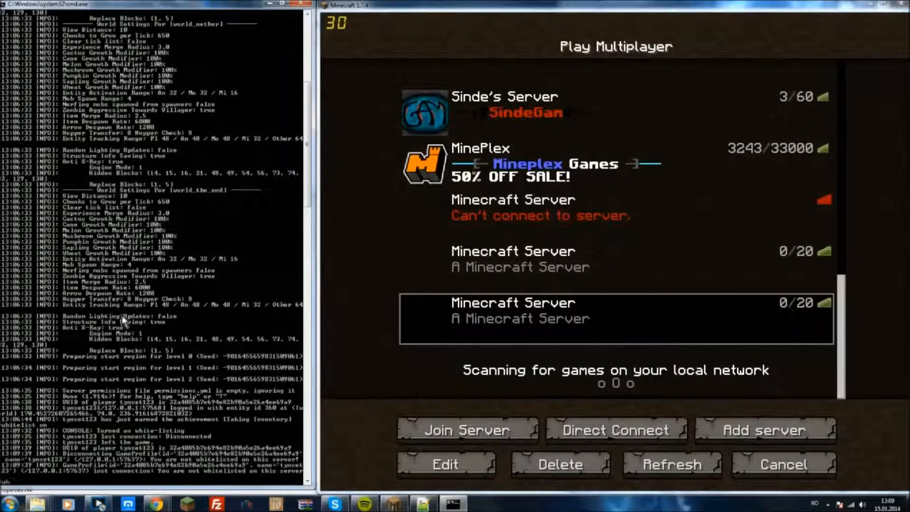
type("telist off")
key("Return")
double_click(584, 319)
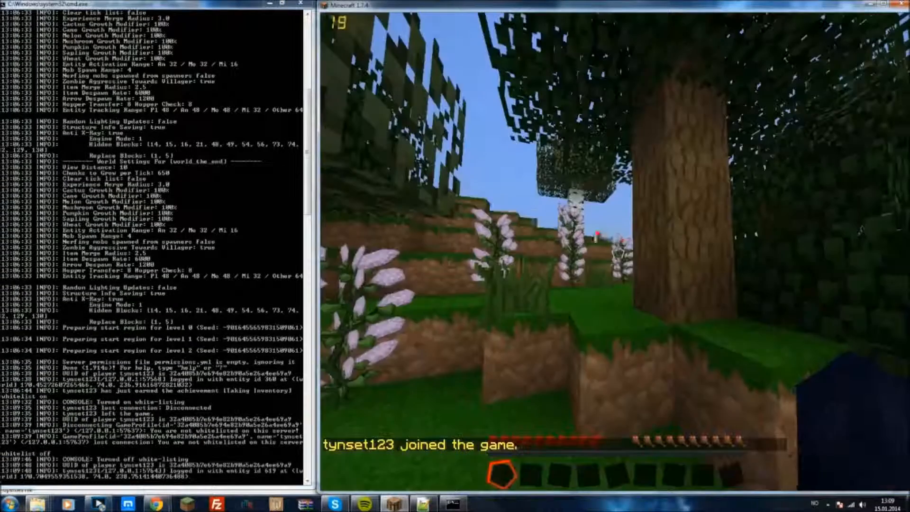
Step: Disconnect from the server in Minecraft and turn the whitelist back on by running whitelist on in the console
key("Escape")
left_click(615, 291)
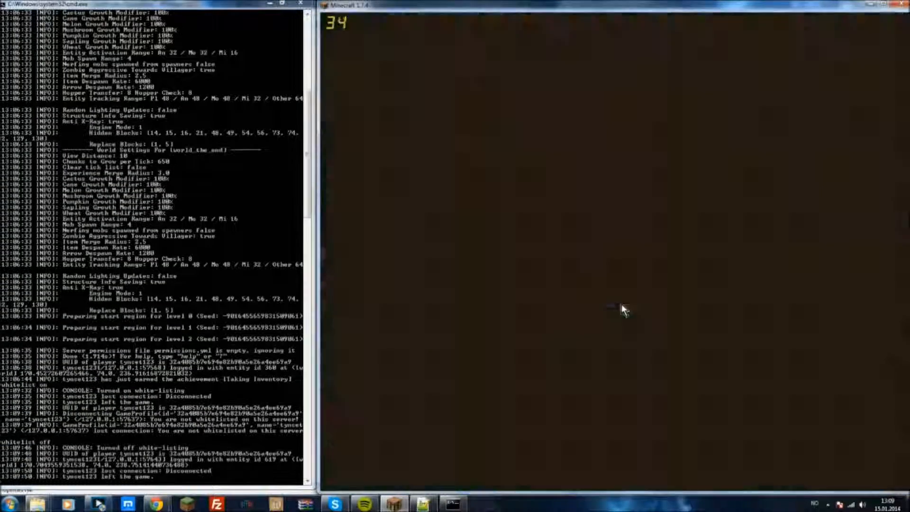
type("whitelist on")
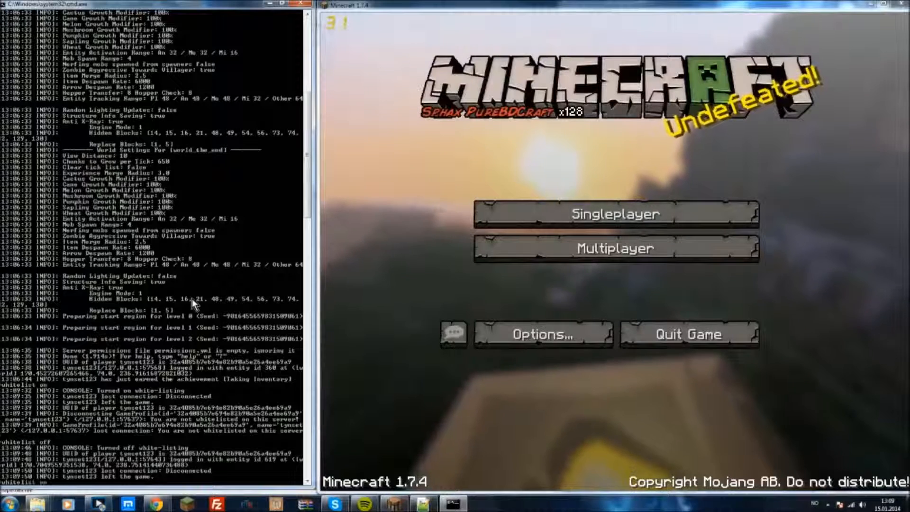
key("Return")
Step: Try to join the last server in the multiplayer list with the whitelist on, and return to the list
left_click(699, 241)
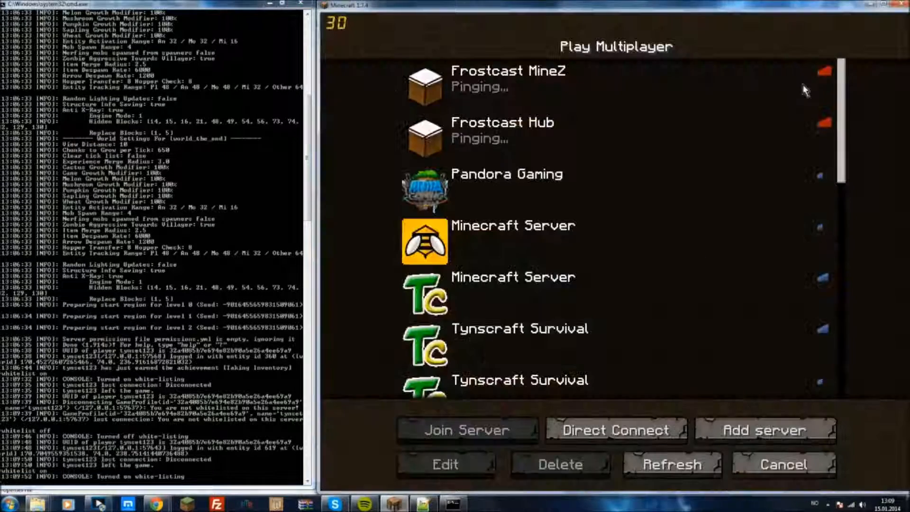
scroll(541, 343, "down", 10)
double_click(518, 309)
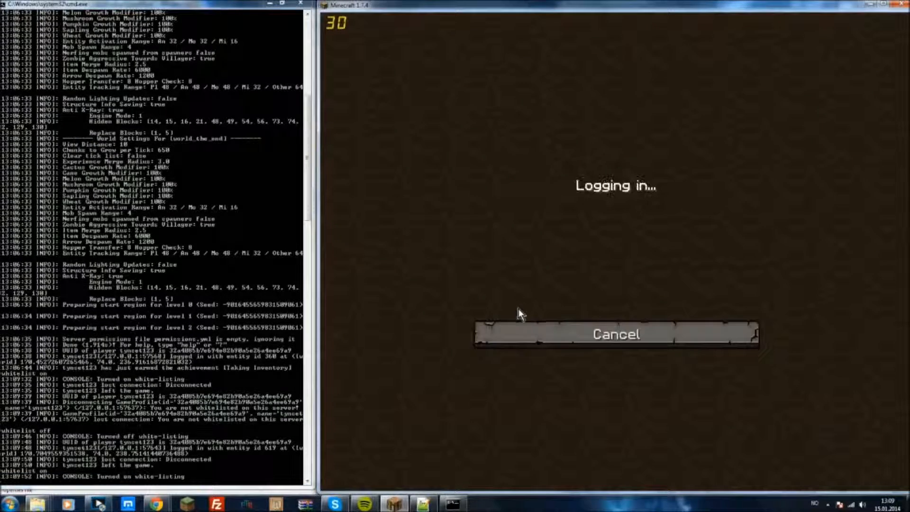
left_click(610, 332)
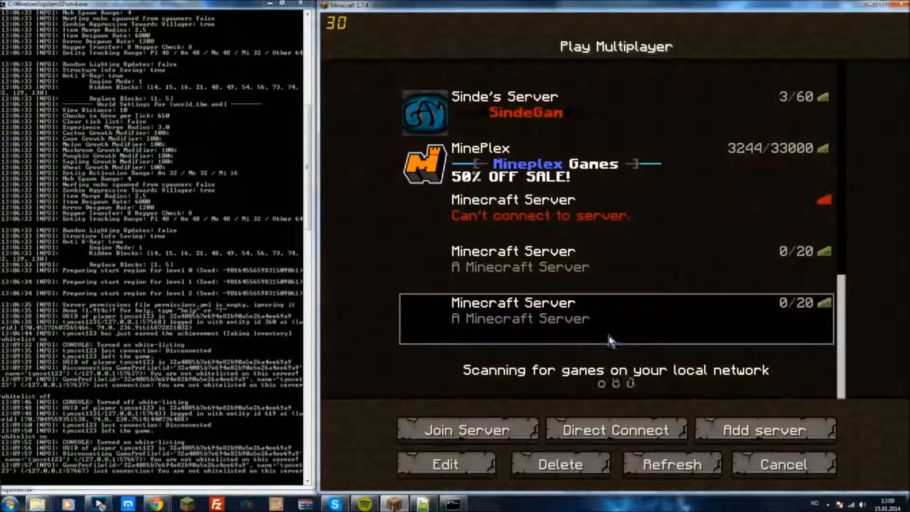
Step: Run whitelist add with the player's username in the server console, and join the server in Minecraft
left_click(200, 318)
type("whitelist")
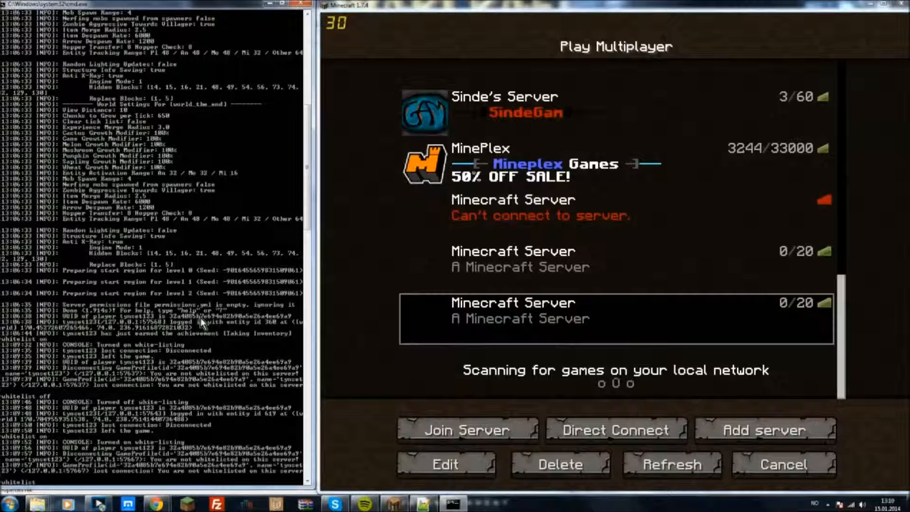
type(" add tynset123")
key("Return")
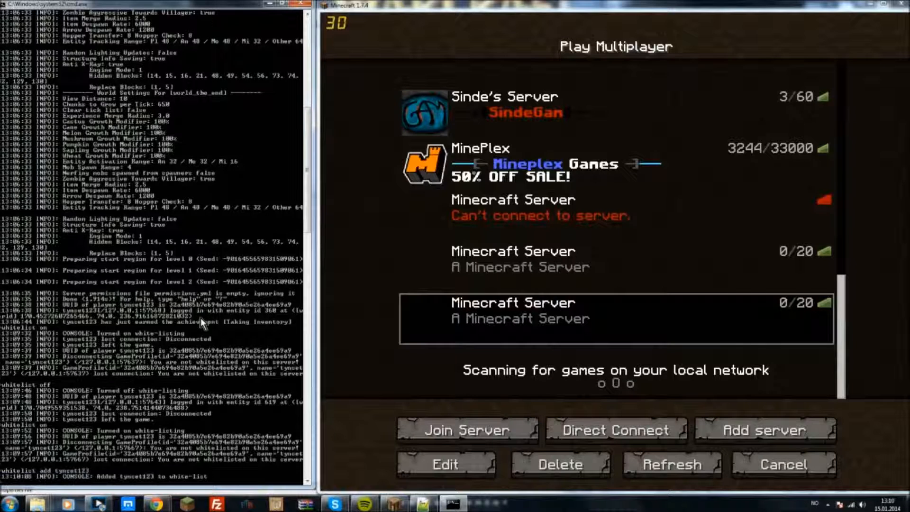
double_click(621, 313)
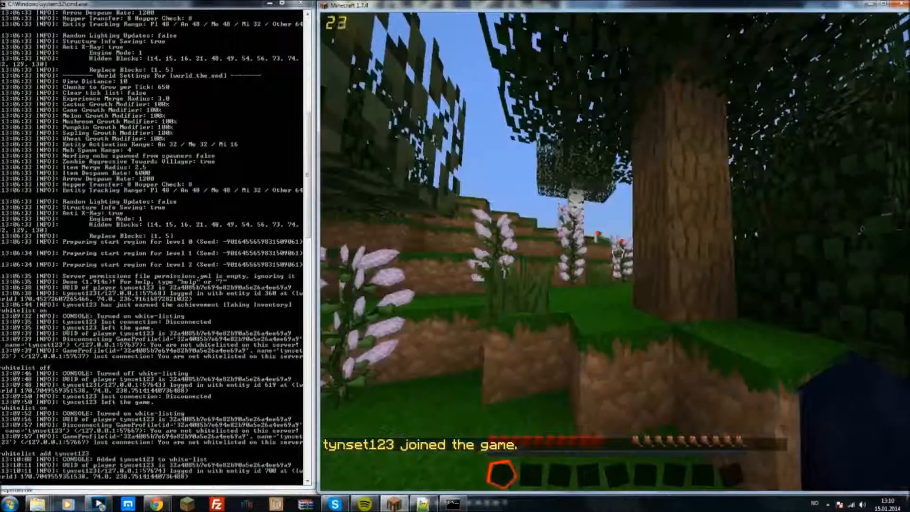
Step: Remove the player from the whitelist by running whitelist remove with the player's username in the server console
key("Escape")
left_click(498, 157)
key("t")
left_click(107, 317)
type("white")
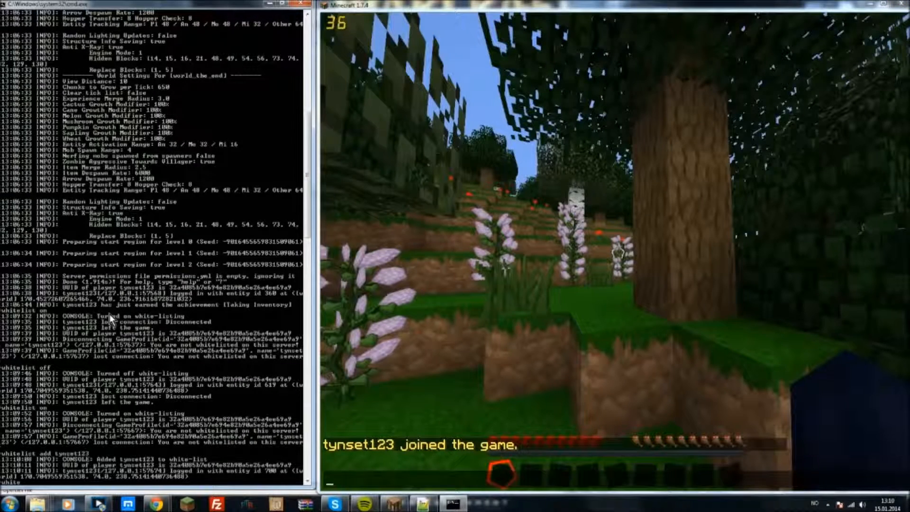
type("list remove tynset123")
key("Return")
Step: Run whitelist off in the server console to disable whitelisting
type("whitelist")
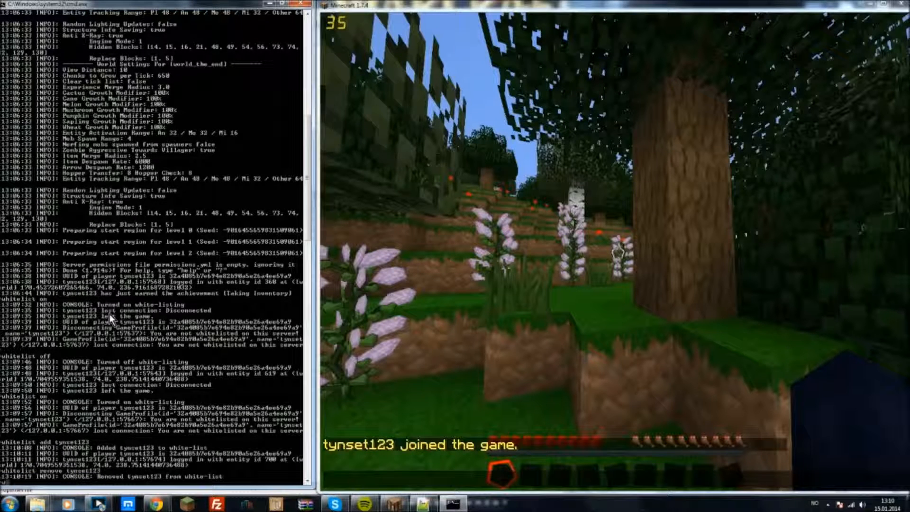
type(" off")
key("Return")
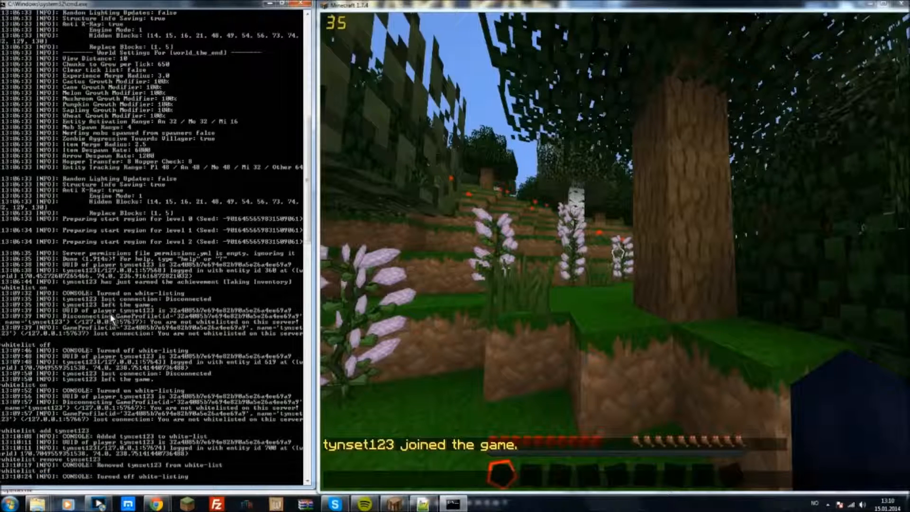
Step: Switch back to server.properties in Notepad++ and examine the spawn-animals line
left_click(423, 504)
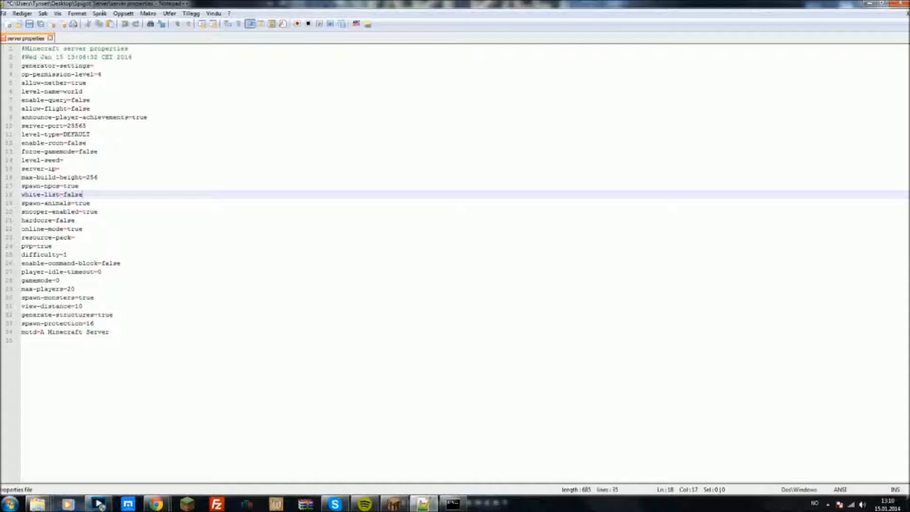
left_click(90, 203)
left_click_drag(90, 203, 18, 204)
left_click(91, 203)
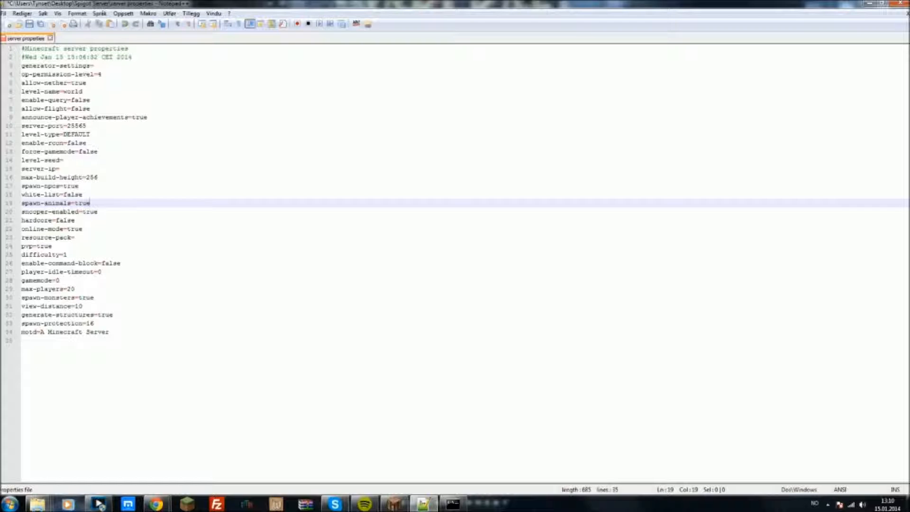
Step: Review the hardcore property in server.properties
left_click(74, 220)
left_click_drag(94, 211, 22, 221)
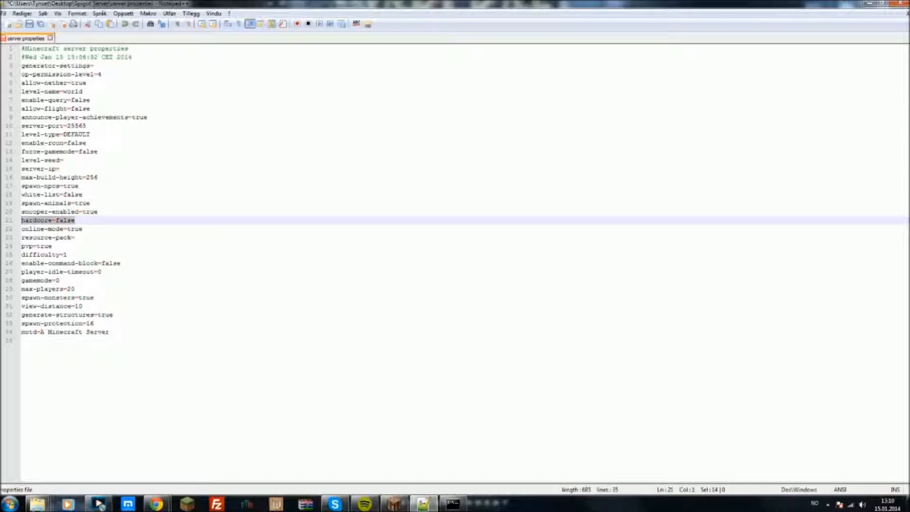
left_click(76, 220)
mouse_move(74, 221)
left_mouse_down()
mouse_move(22, 220)
mouse_move(74, 220)
left_mouse_up()
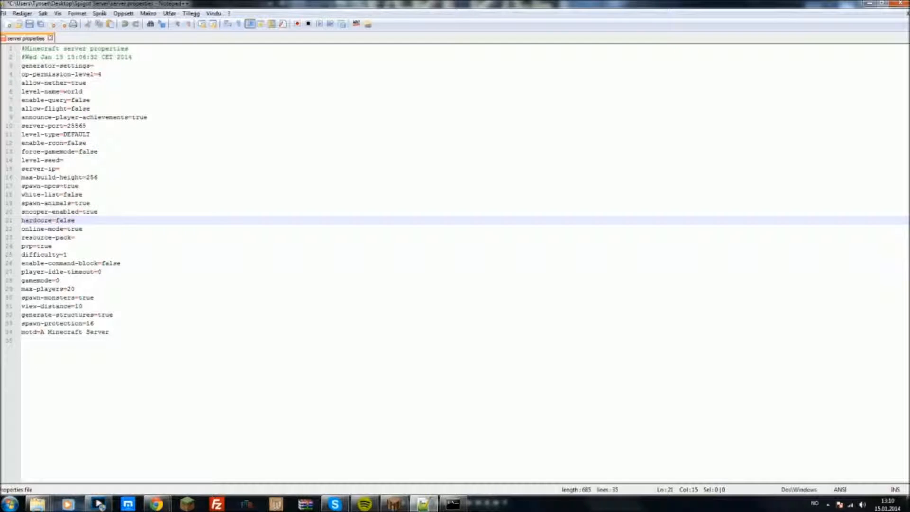
Step: Examine the value of the online-mode property
mouse_move(83, 229)
left_mouse_down()
mouse_move(22, 221)
mouse_move(22, 229)
mouse_move(56, 237)
mouse_move(68, 229)
left_mouse_up()
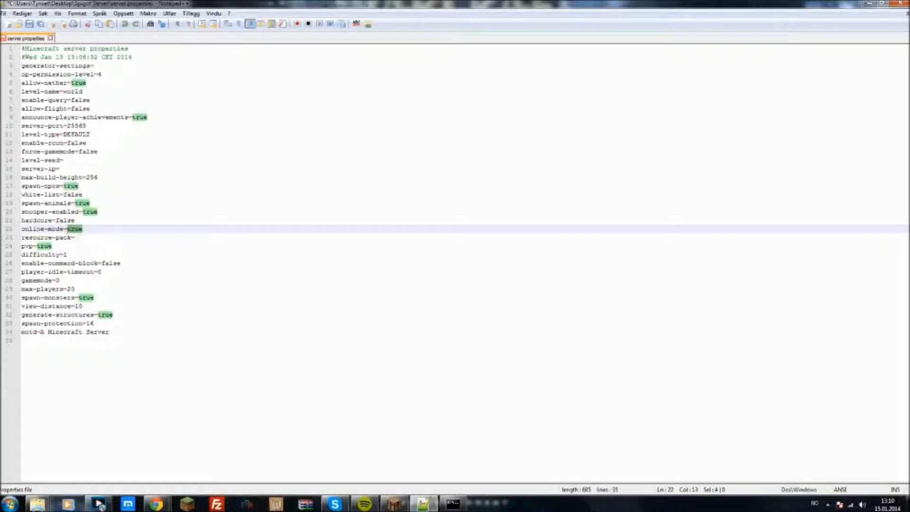
left_click(83, 229)
mouse_move(83, 229)
left_mouse_down()
mouse_move(22, 229)
mouse_move(75, 238)
mouse_move(68, 229)
left_mouse_up()
left_click(83, 229)
Step: Change online-mode to false as a trial, and restore it to true
type("f")
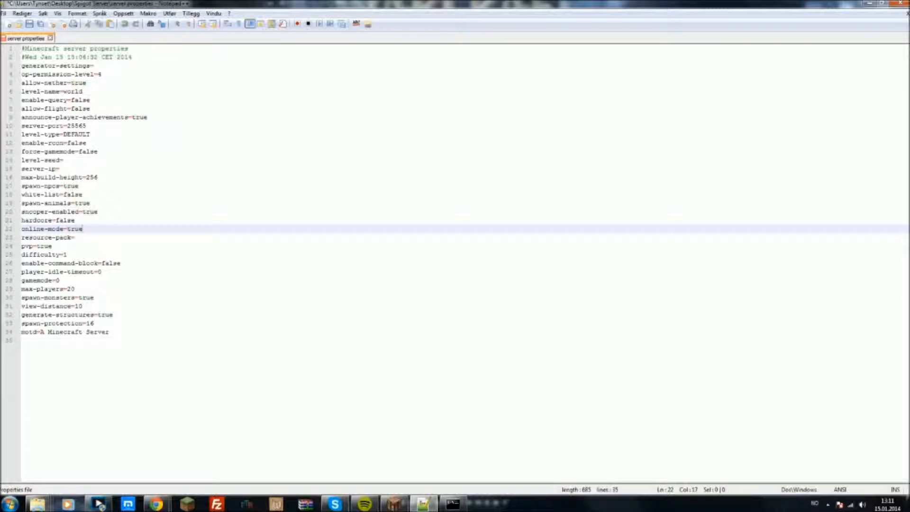
type("alse")
key("BackSpace")
key("BackSpace")
key("BackSpace")
key("BackSpace")
key("BackSpace")
type("true")
Step: Review the whole online-mode line and its restored value in server.properties
left_click_drag(82, 229, 21, 229)
left_click(84, 229)
key("shift+Left")
key("shift+Left")
key("shift+Left")
key("shift+Left")
key("Right")
key("shift+Left")
key("shift+Left")
key("shift+Left")
key("shift+Left")
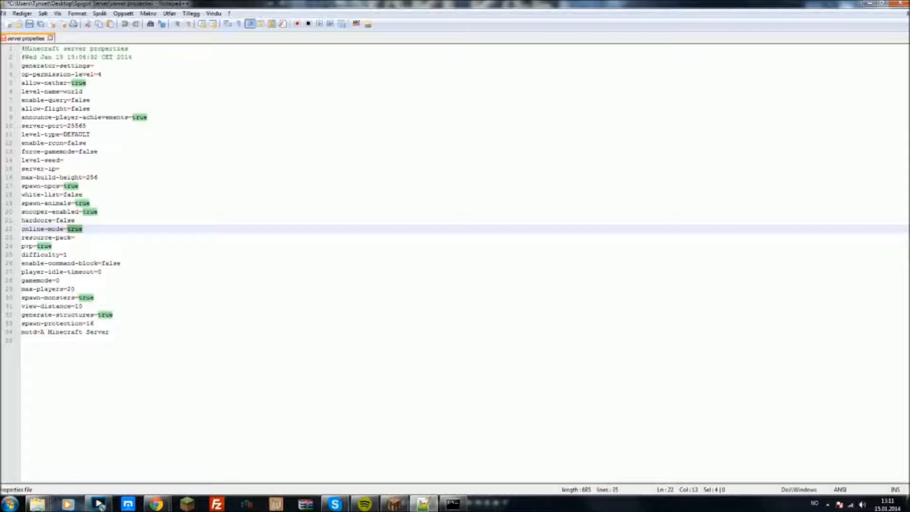
key("Right")
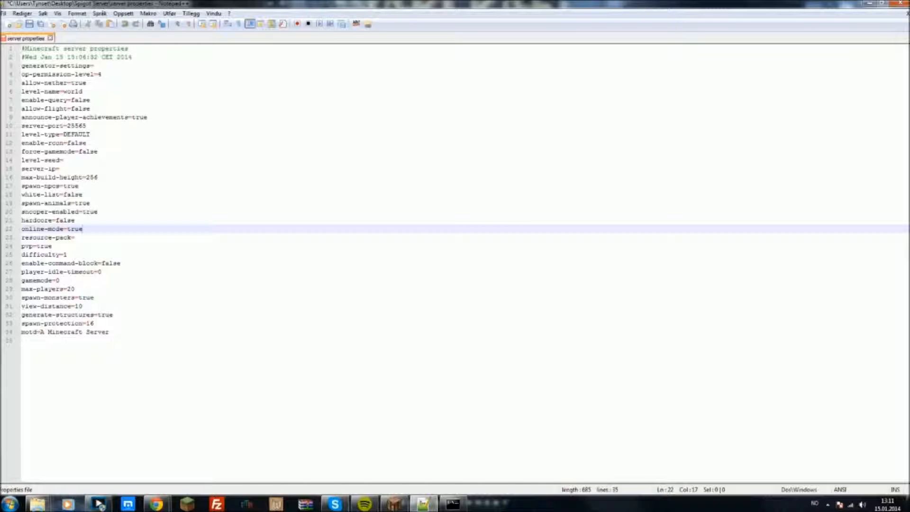
Step: Examine the resource-pack line in server.properties
key("Down")
key("shift+Home")
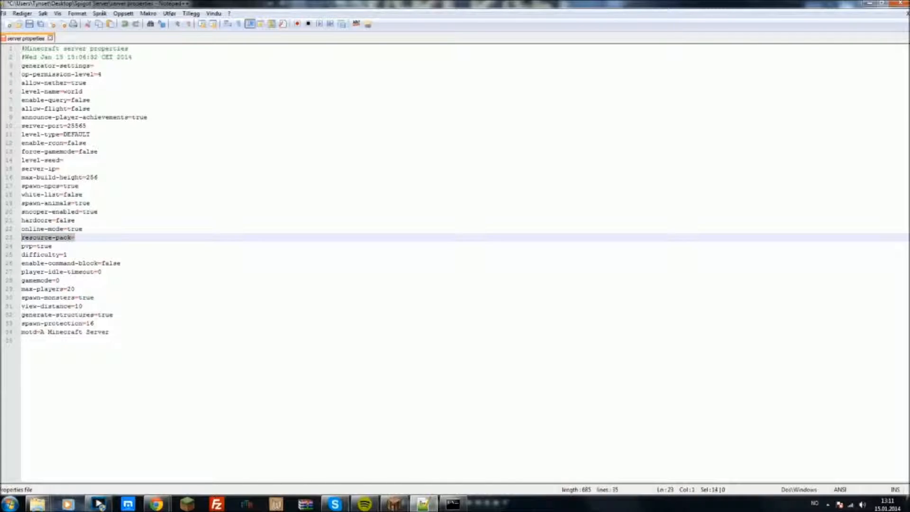
key("End")
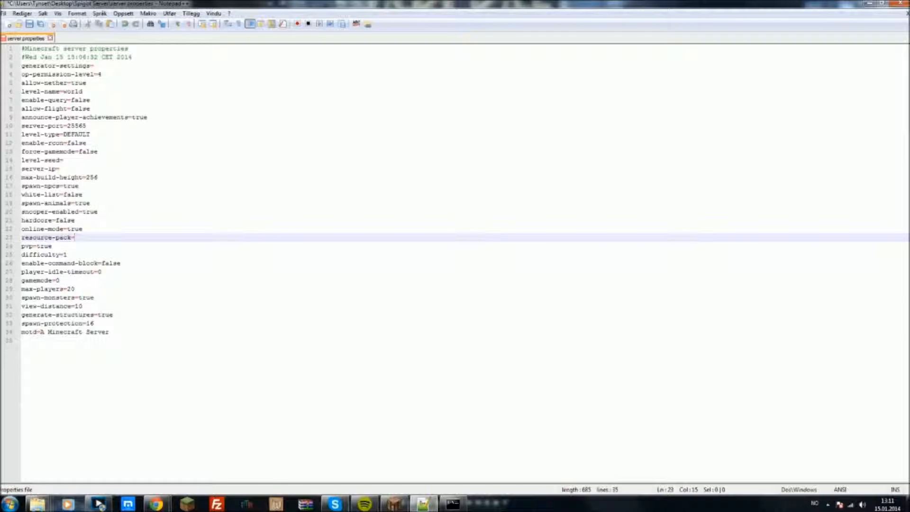
Step: Examine the pvp property and its value in server.properties
key("Down")
key("shift+Home")
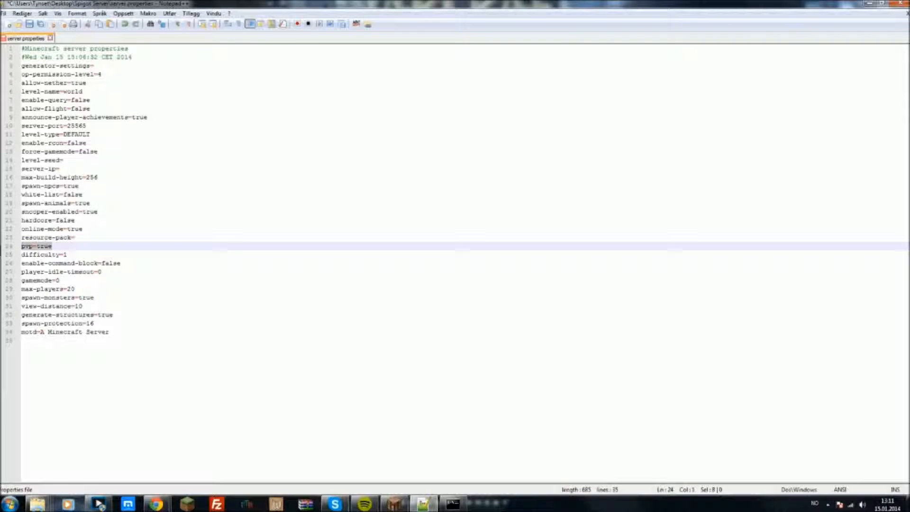
key("shift+Right")
key("shift+Right")
key("shift+Right")
key("shift+Right")
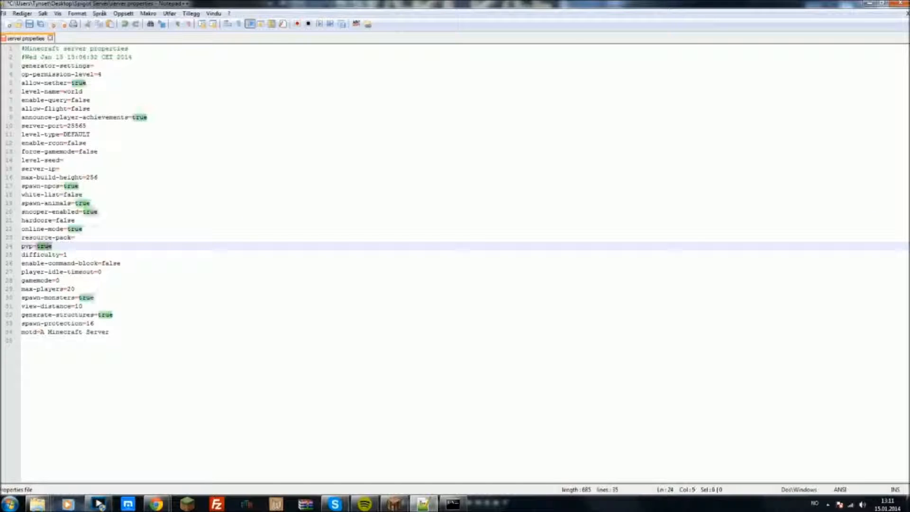
key("Right")
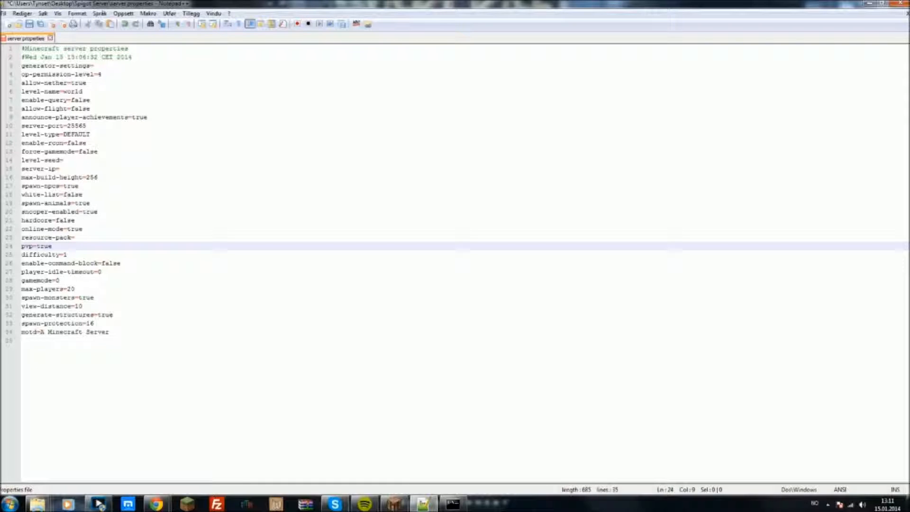
key("shift+Left")
key("shift+Left")
key("shift+Left")
key("shift+Left")
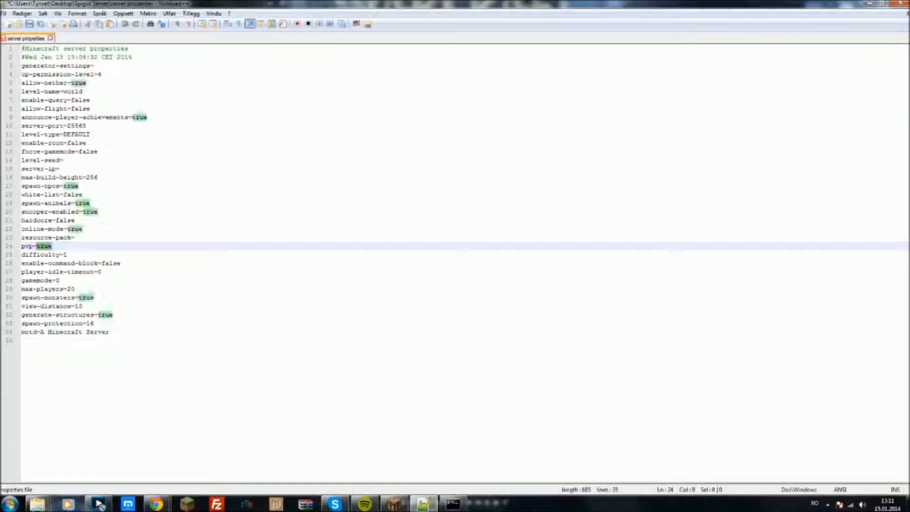
key("Right")
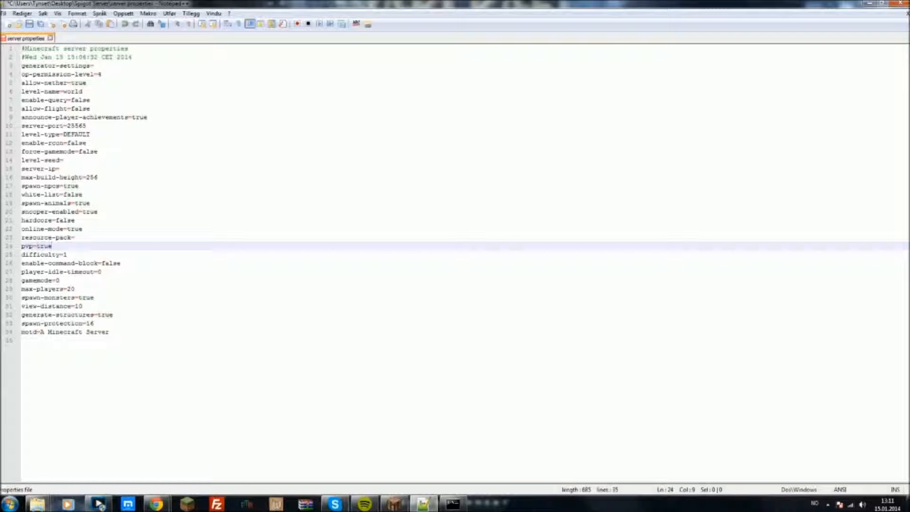
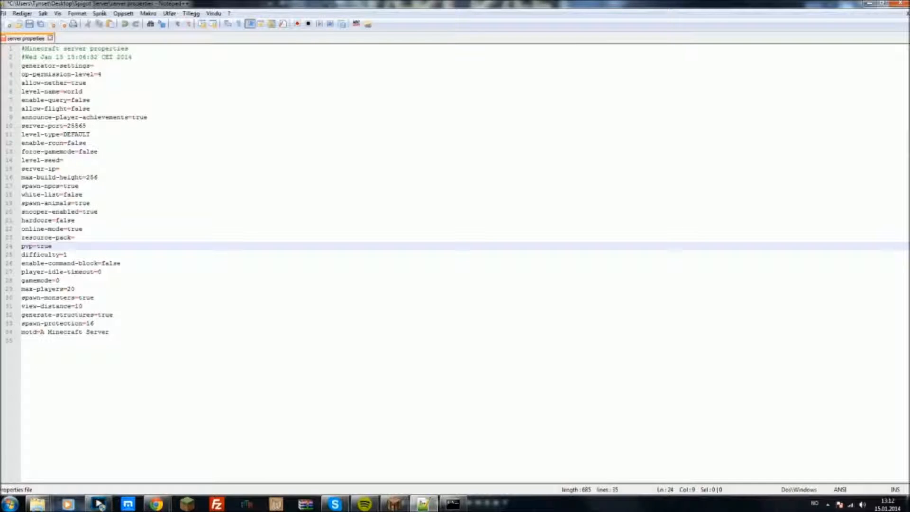
Step: Examine the difficulty line in server.properties
key("Down")
key("End")
key("shift+Left")
key("shift+Left")
key("shift+Left")
key("shift+Left")
key("shift+Left")
key("shift+Left")
key("shift+Left")
key("shift+Left")
key("shift+Left")
key("shift+Left")
key("shift+Left")
key("shift+Left")
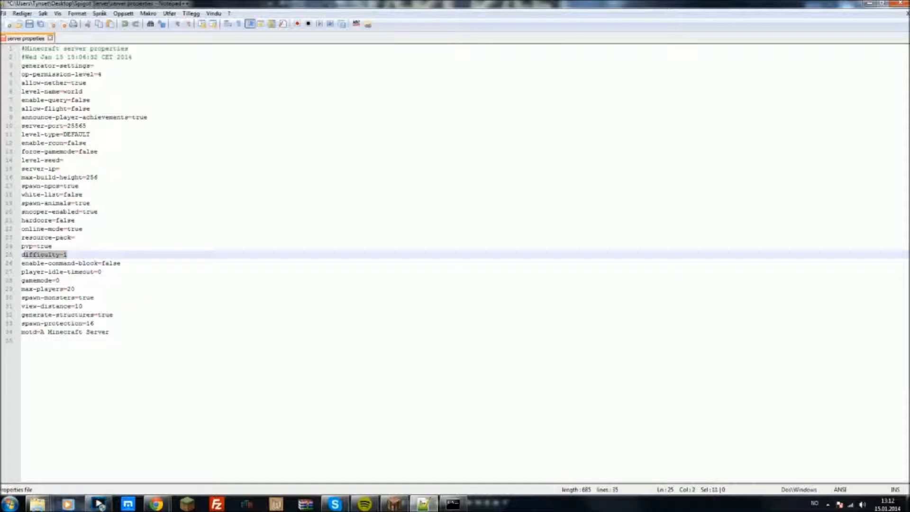
key("End")
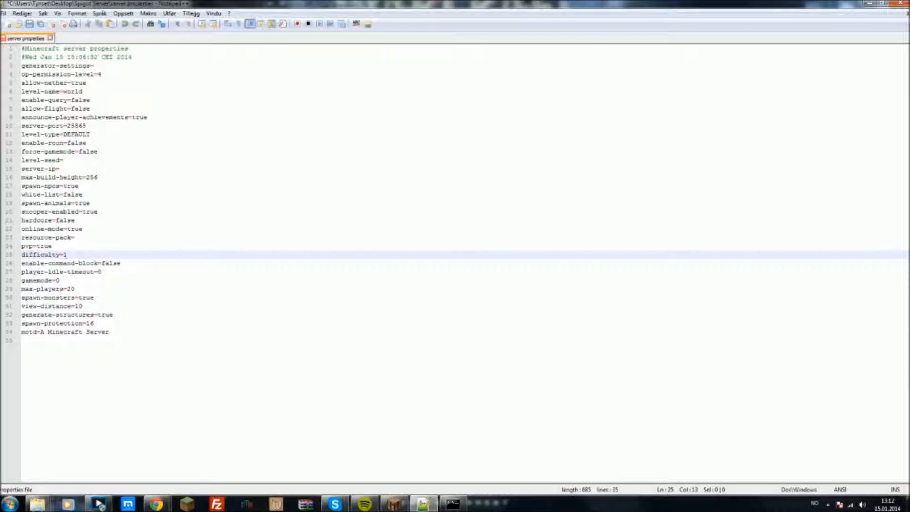
Step: Try the difficulty values 0 and 2, and restore the difficulty to 1
key("BackSpace")
type("0")
key("BackSpace")
type("1")
key("BackSpace")
type("2")
key("BackSpace")
type("1")
left_click_drag(67, 254, 21, 255)
Step: Review the enable-command-block and player-idle-timeout properties in server.properties
left_click(121, 263)
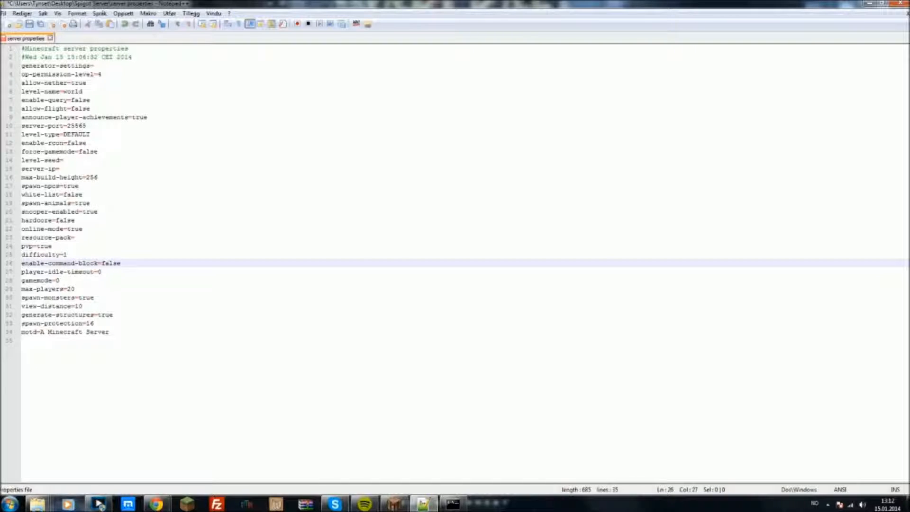
left_click_drag(119, 271, 102, 264)
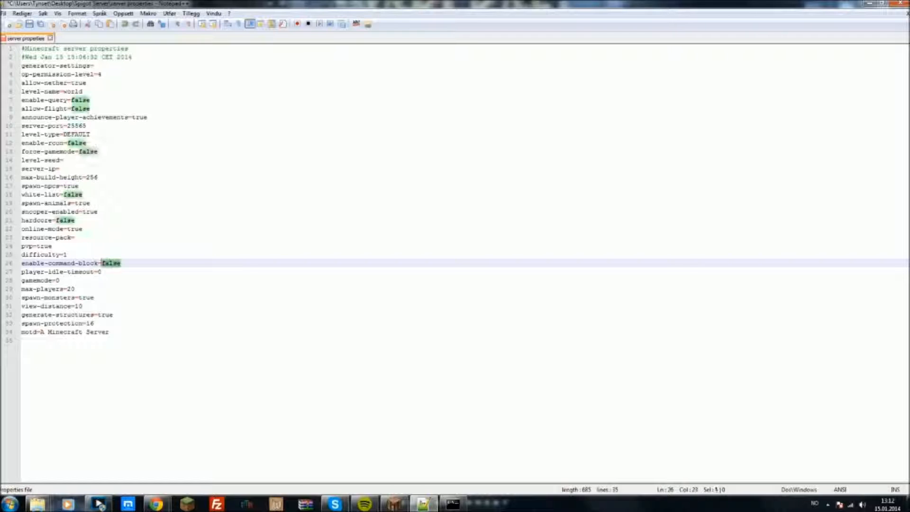
left_click(121, 264)
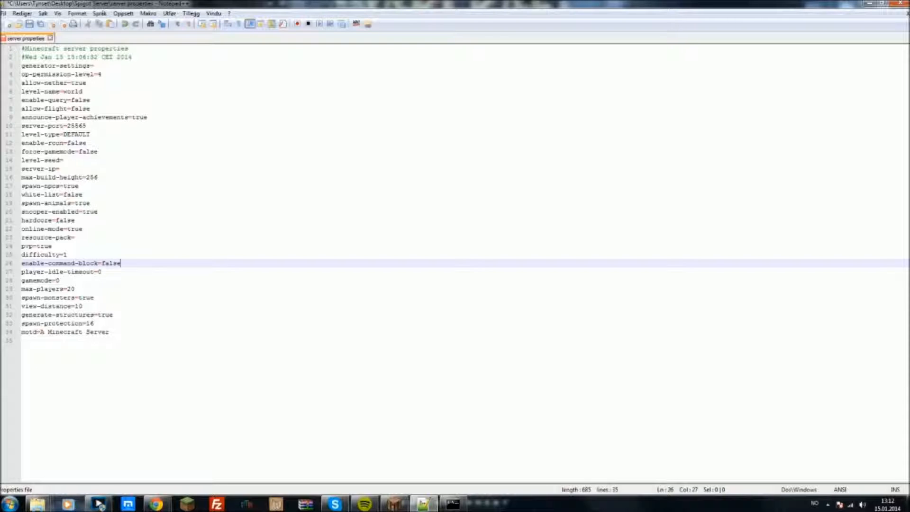
left_click_drag(103, 272, 16, 275)
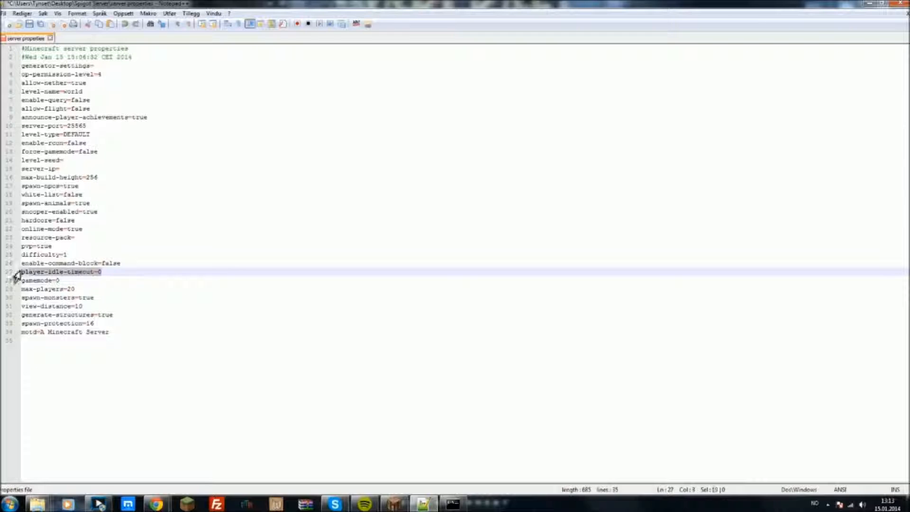
Step: Try a player-idle-timeout of 120 in server.properties, and restore the value to 0
left_click(101, 272)
key("BackSpace")
type("120")
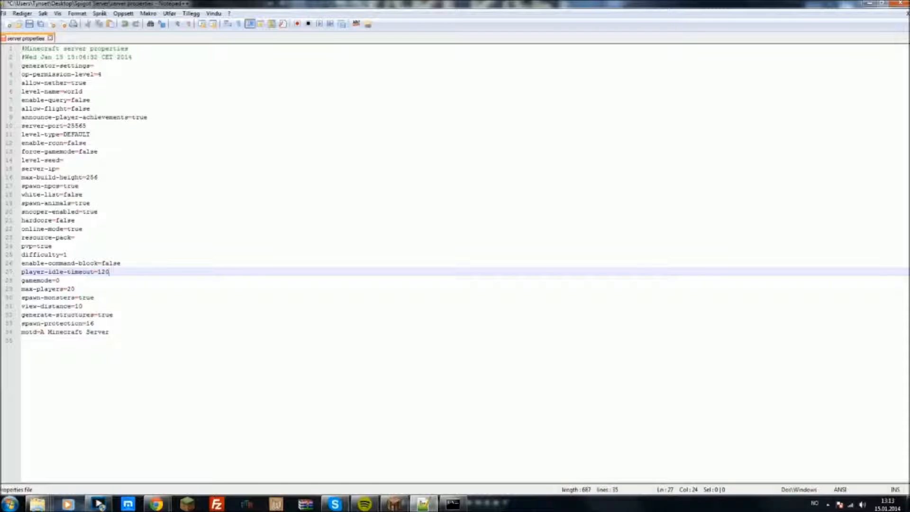
key("BackSpace")
key("BackSpace")
key("BackSpace")
type("0")
Step: Examine the gamemode property and its value in server.properties
left_click(59, 280)
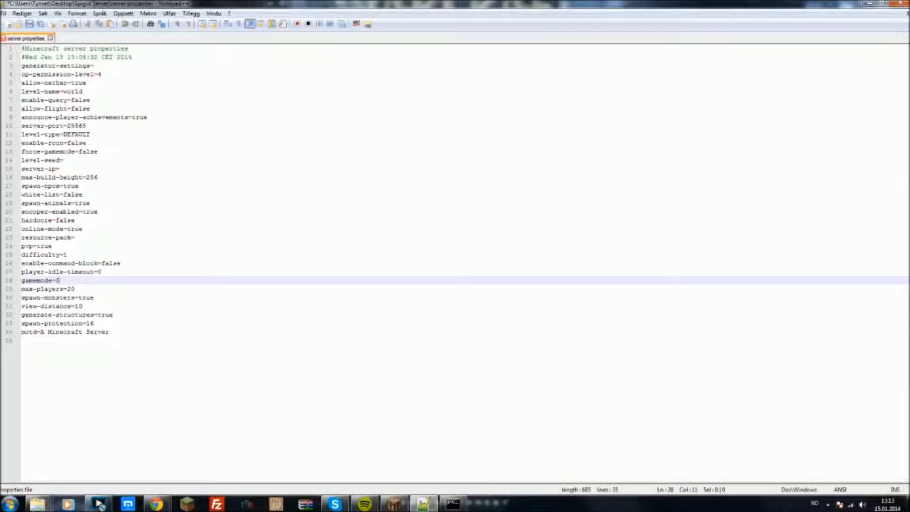
mouse_move(61, 281)
left_mouse_down()
mouse_move(22, 281)
mouse_move(64, 288)
mouse_move(56, 281)
left_mouse_up()
left_click(61, 282)
left_click(61, 281)
left_click(61, 281)
left_click(60, 280)
Step: Try a max-players value of 15, and restore the limit to 20
left_click(75, 289)
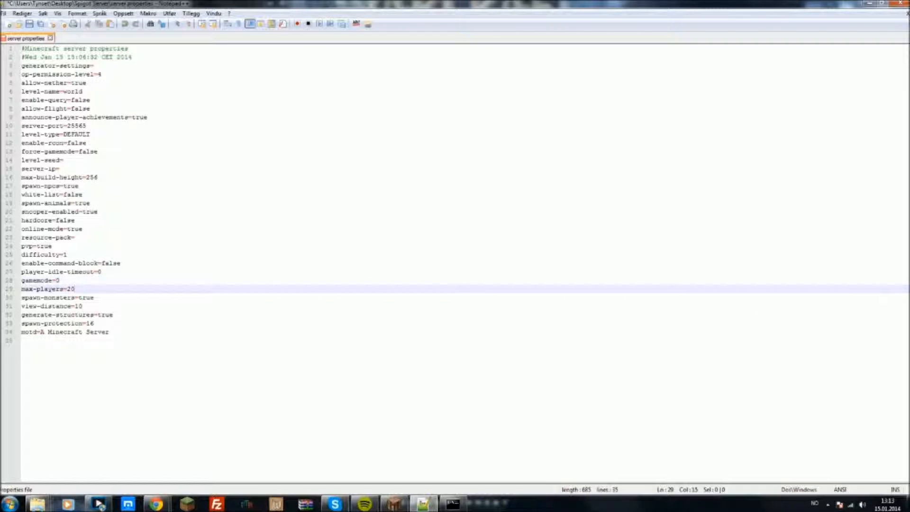
key("BackSpace")
key("BackSpace")
type("20")
key("BackSpace")
key("BackSpace")
type("1")
key("BackSpace")
type("15")
key("BackSpace")
key("BackSpace")
type("20")
Step: Review the spawn-monsters value, and try a view-distance of 4 before restoring it to 10
left_click_drag(94, 297, 79, 298)
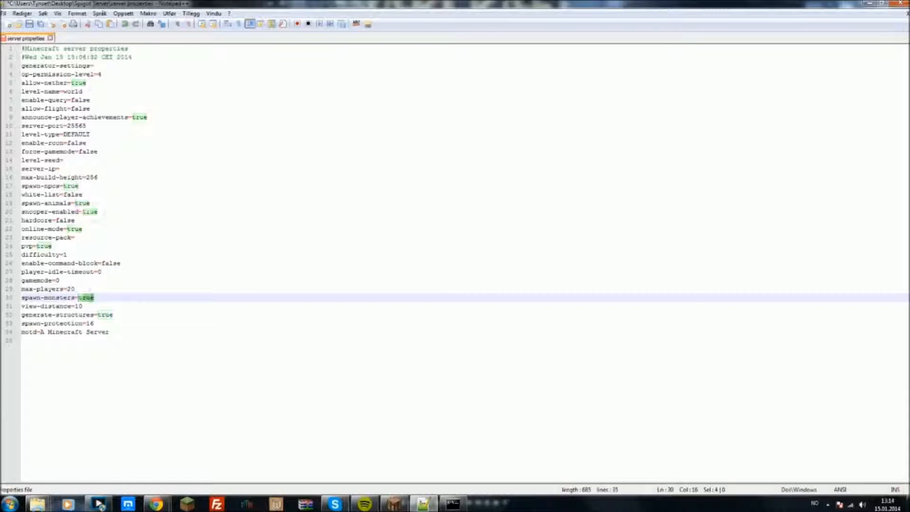
left_click_drag(80, 298, 94, 298)
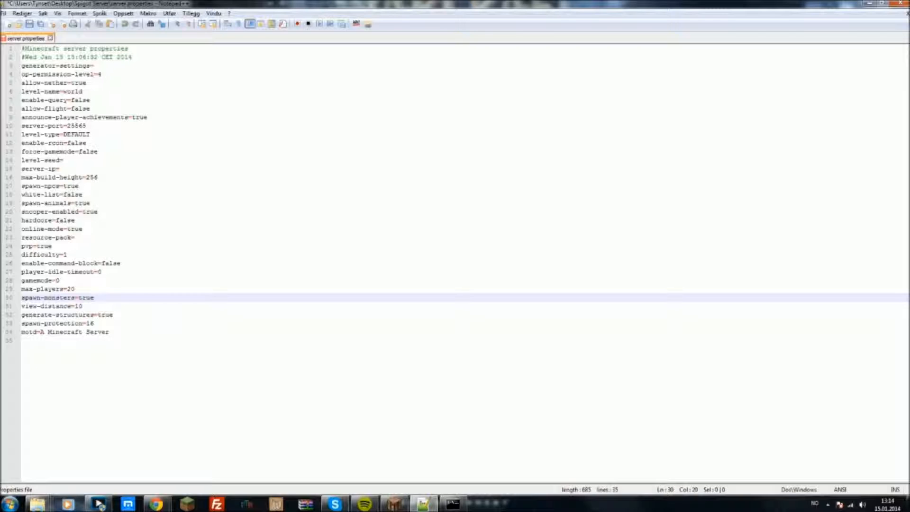
left_click(83, 306)
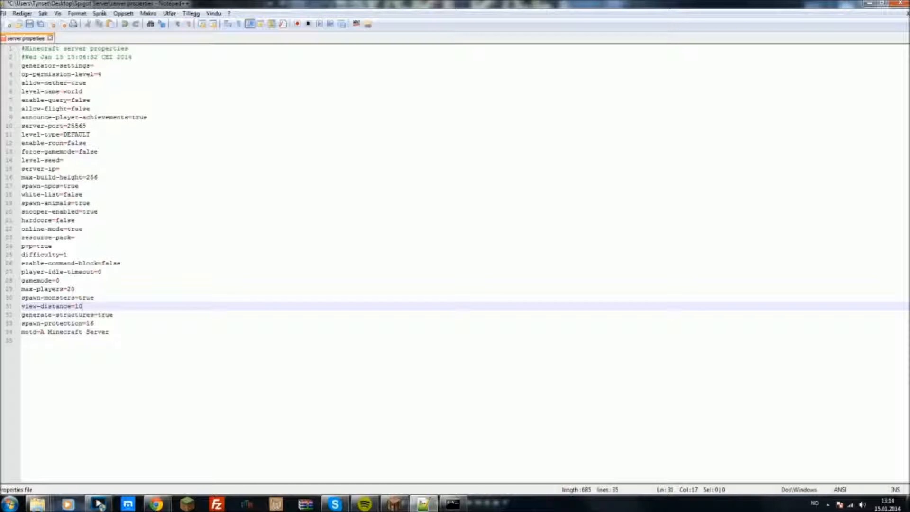
key("BackSpace")
key("BackSpace")
type("4")
key("BackSpace")
type("10")
Step: Review the generate-structures and spawn-protection lines, and re-enter the spawn-protection value as 16
left_click_drag(114, 315, 25, 322)
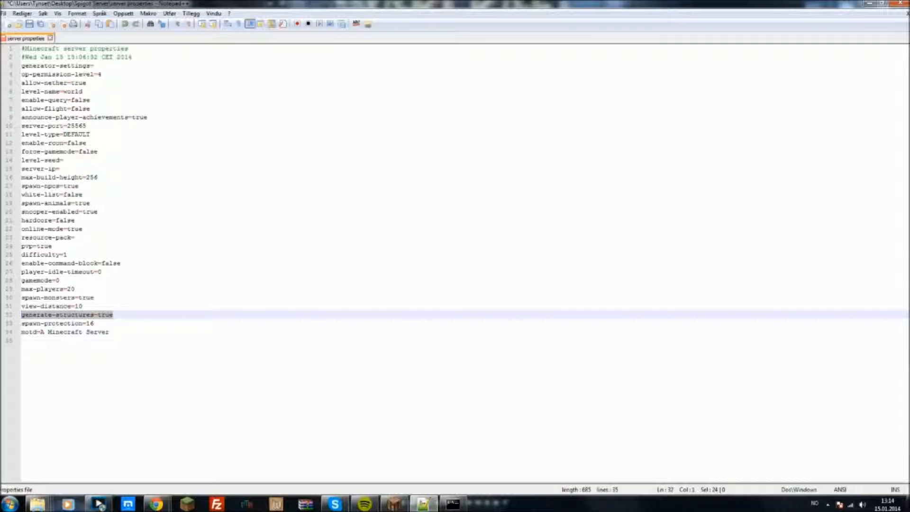
left_click_drag(95, 324, 21, 325)
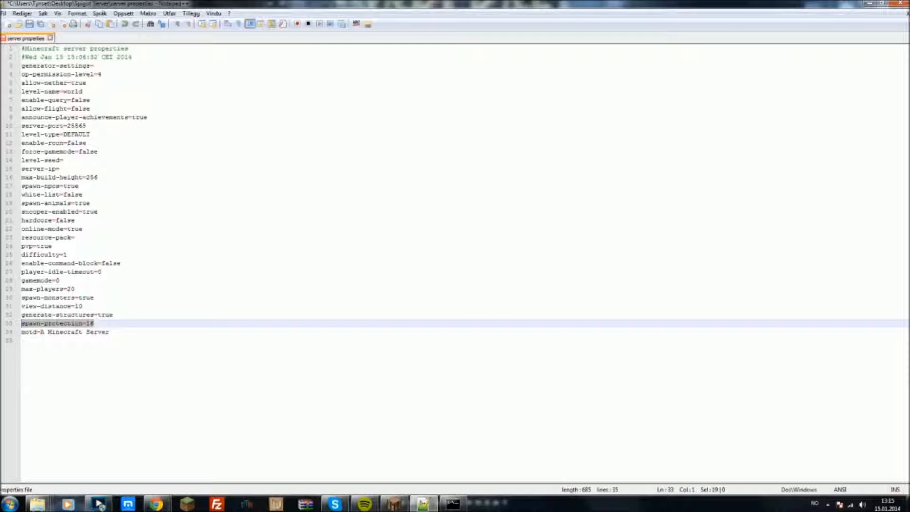
left_click(95, 323)
key("BackSpace")
key("BackSpace")
type("16")
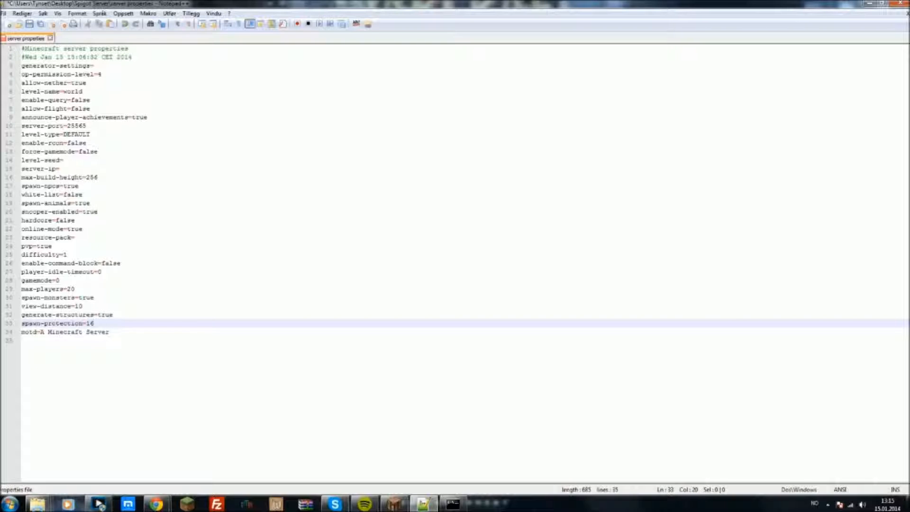
Step: Disconnect from the game, locate the motd text in the multiplayer server list, and rejoin the last local server entry
left_click_drag(109, 332, 40, 332)
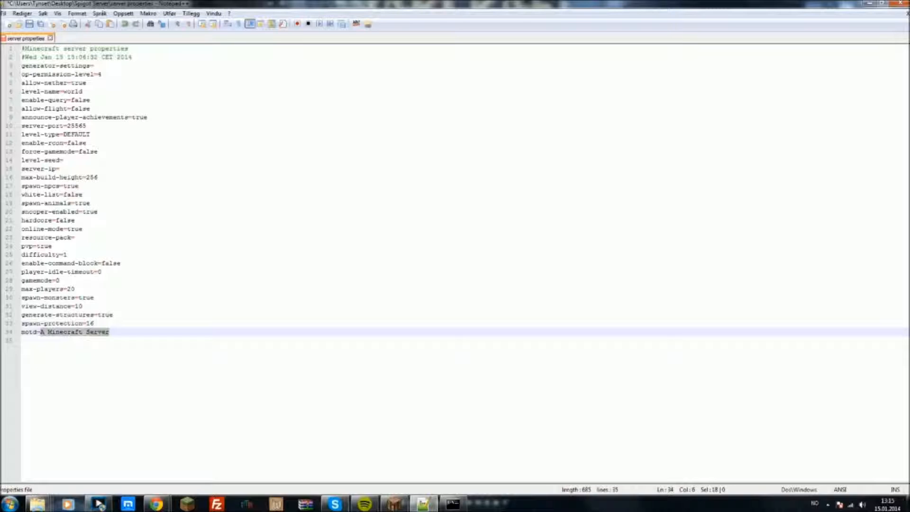
left_click(453, 503)
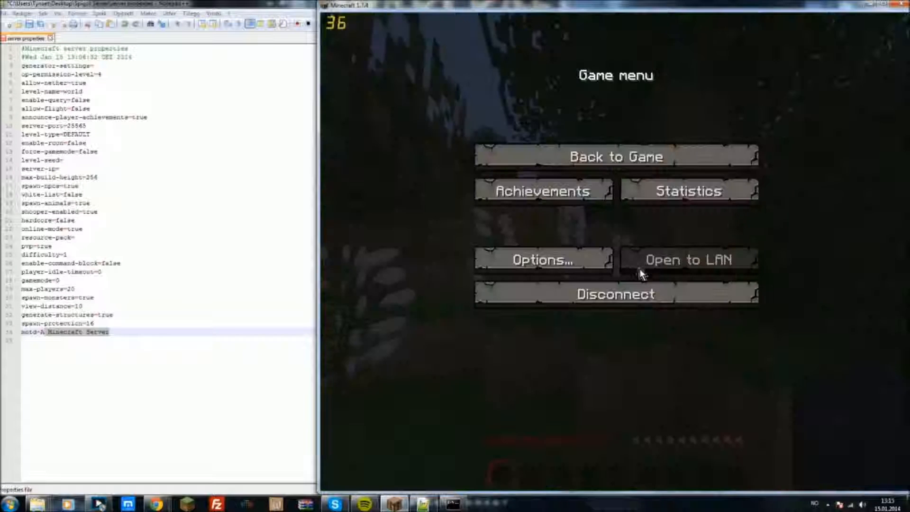
left_click(635, 294)
left_click(619, 247)
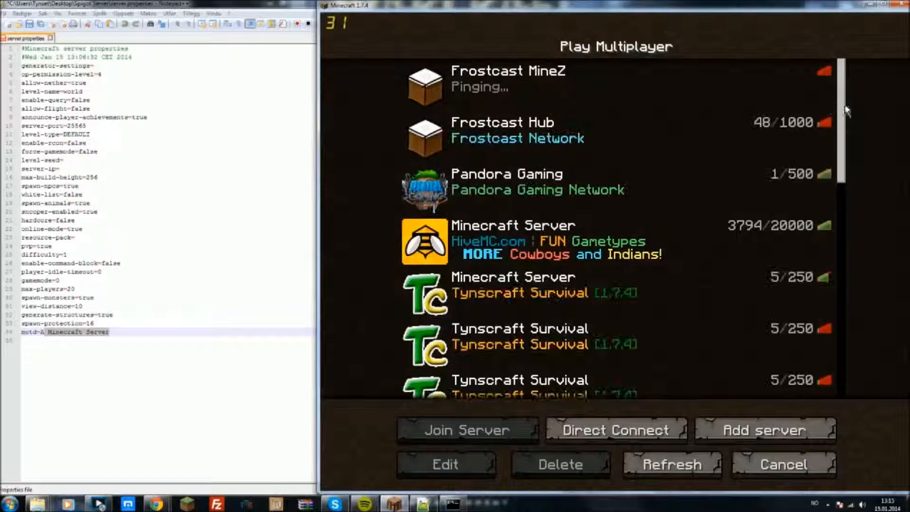
left_click_drag(840, 124, 836, 379)
left_click(493, 318)
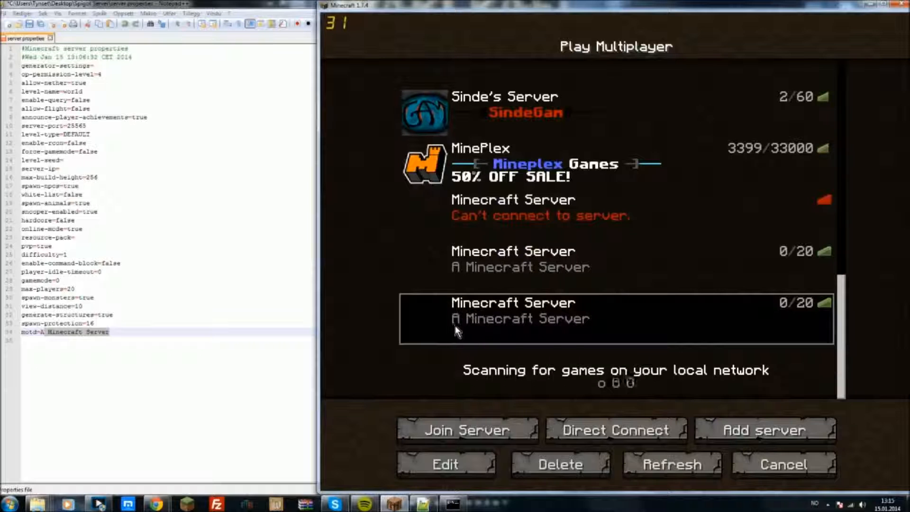
double_click(539, 326)
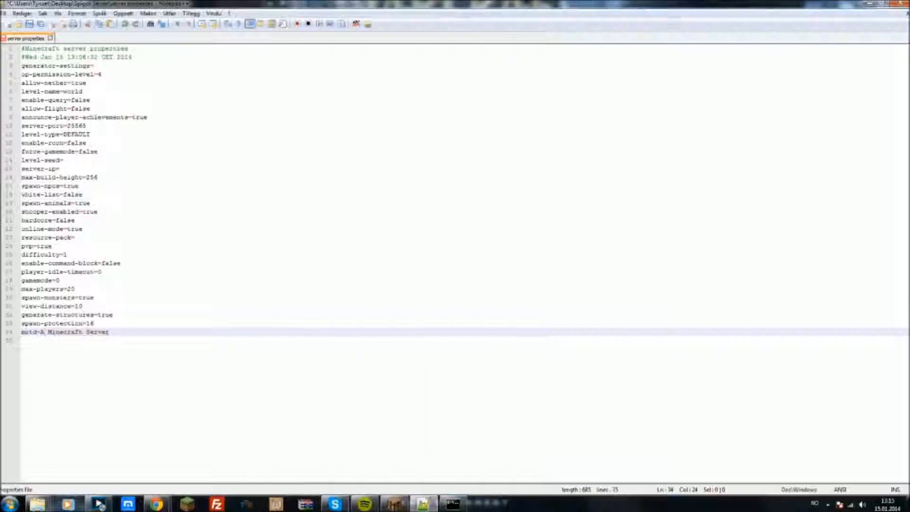
Step: Shut down the Spigot server by running the stop command in its console
key("alt+Tab")
left_click(453, 504)
type("stop")
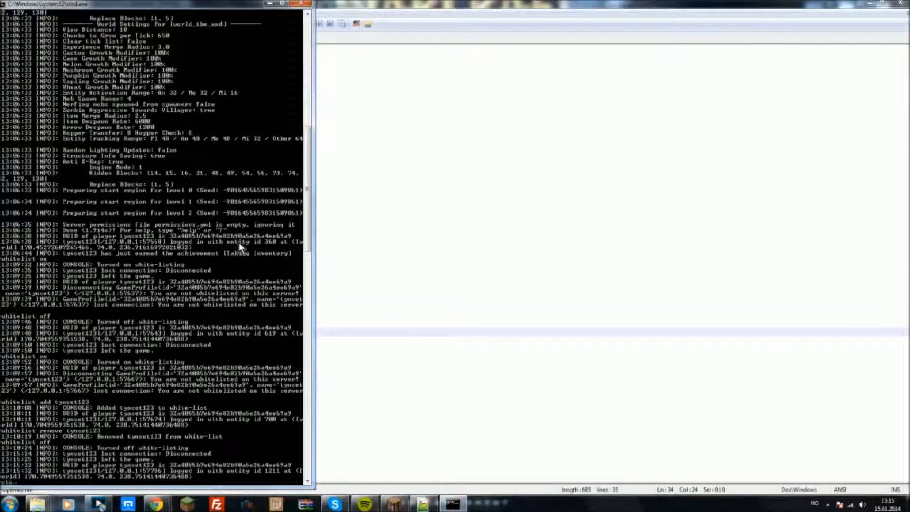
key("Return")
key("Return")
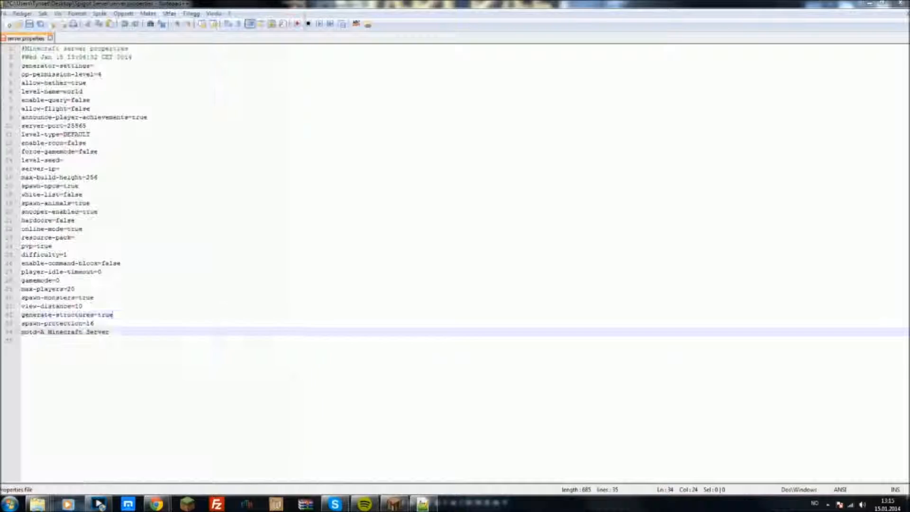
Step: Replace the motd value with "§6A youtube server" and save server.properties
left_click(288, 315)
left_click_drag(109, 332, 40, 332)
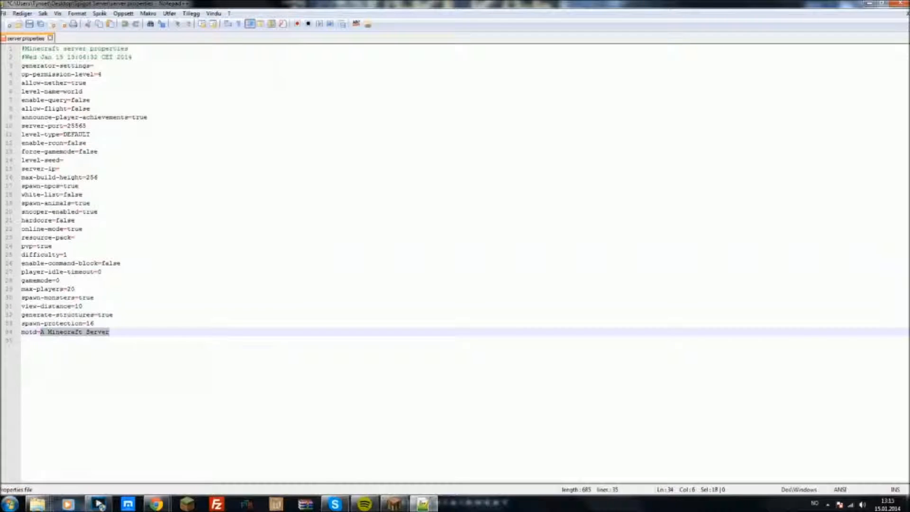
type("§")
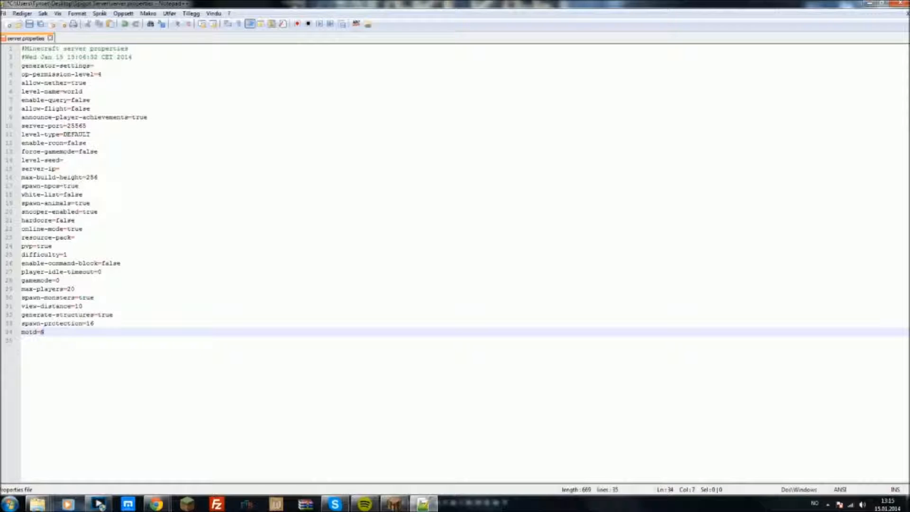
key("BackSpace")
type("§6A youtube §c")
key("BackSpace")
key("BackSpace")
type("server")
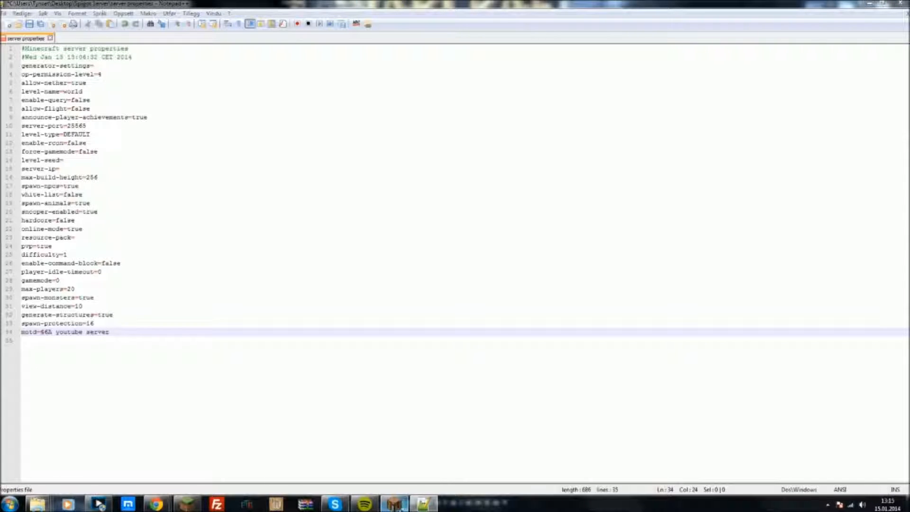
left_click(42, 25)
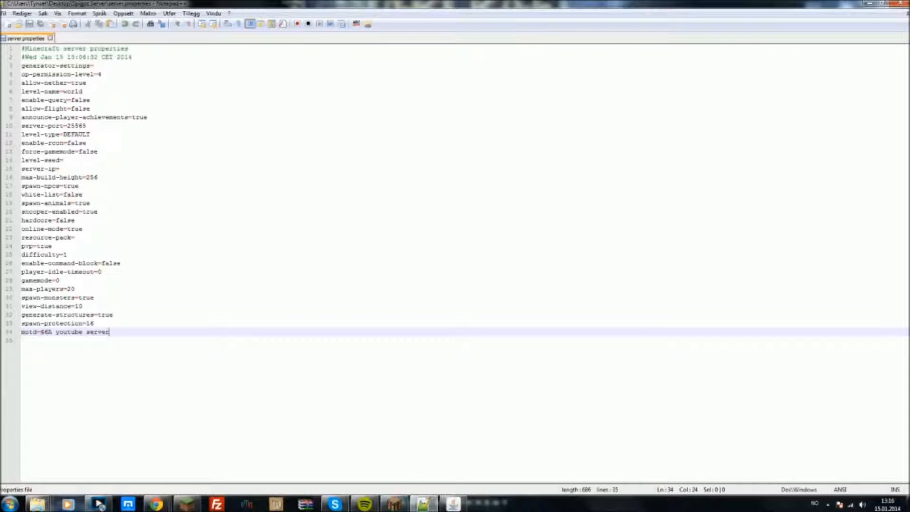
Step: Start the Spigot server again with the Run batch file in the Spigot Server folder
left_click(867, 5)
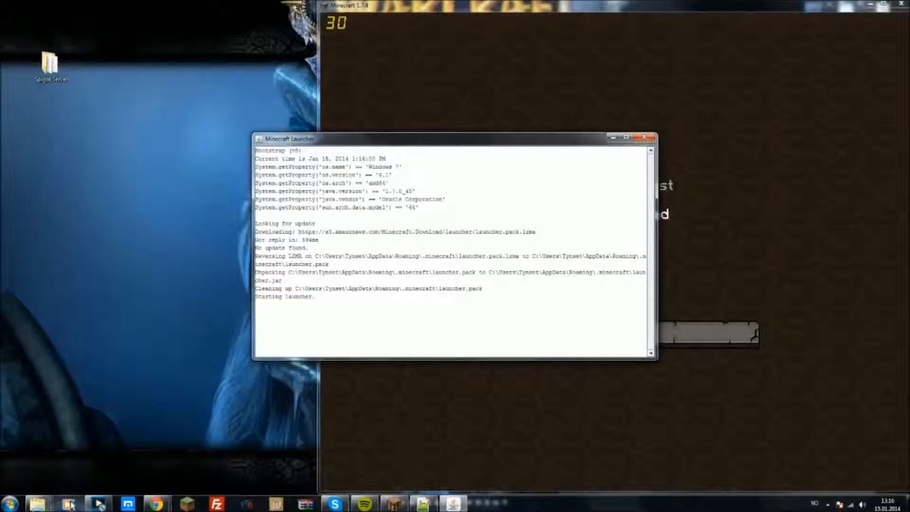
mouse_move(38, 504)
left_click(244, 450)
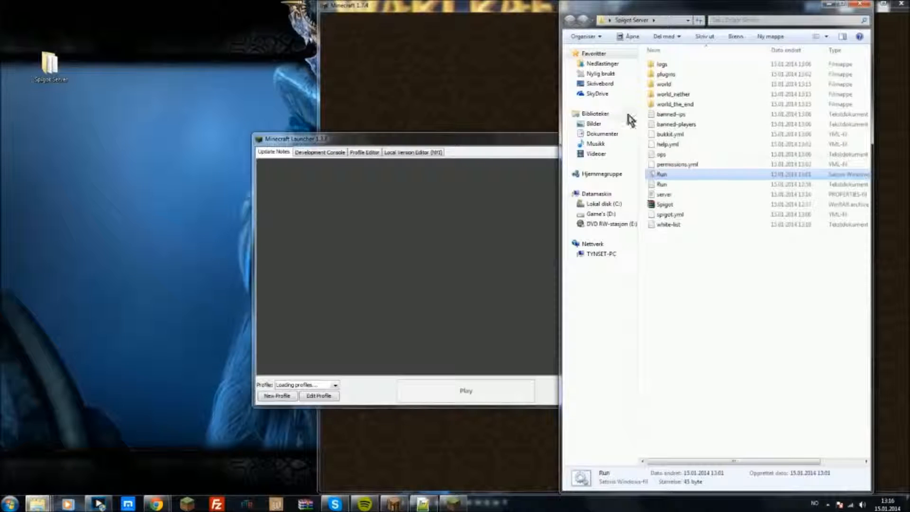
double_click(664, 174)
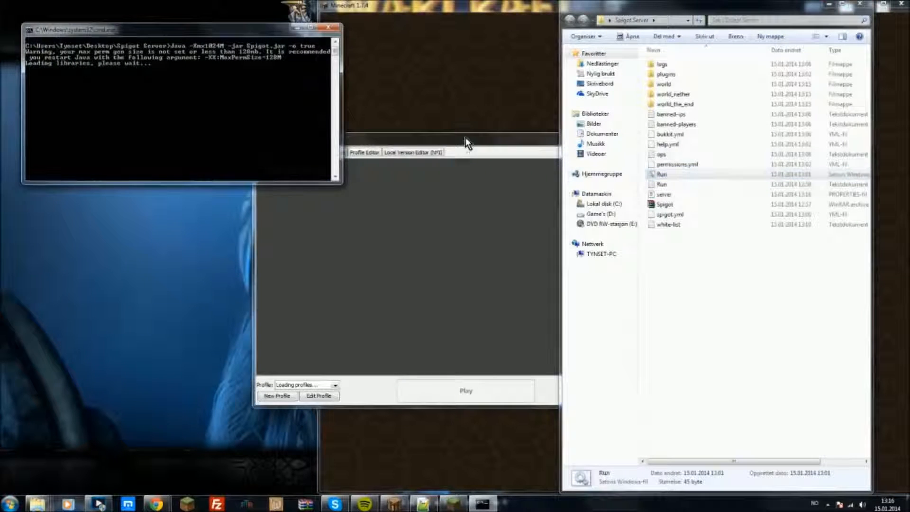
Step: Start another Minecraft client from the launcher, and bring the already open game window to the front
left_click_drag(465, 138, 359, 83)
left_click(365, 338)
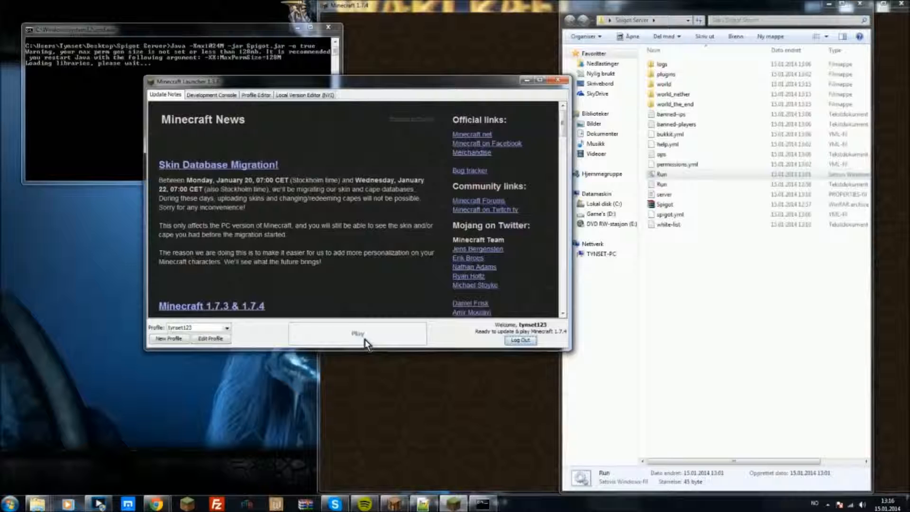
left_click(555, 82)
left_click(468, 189)
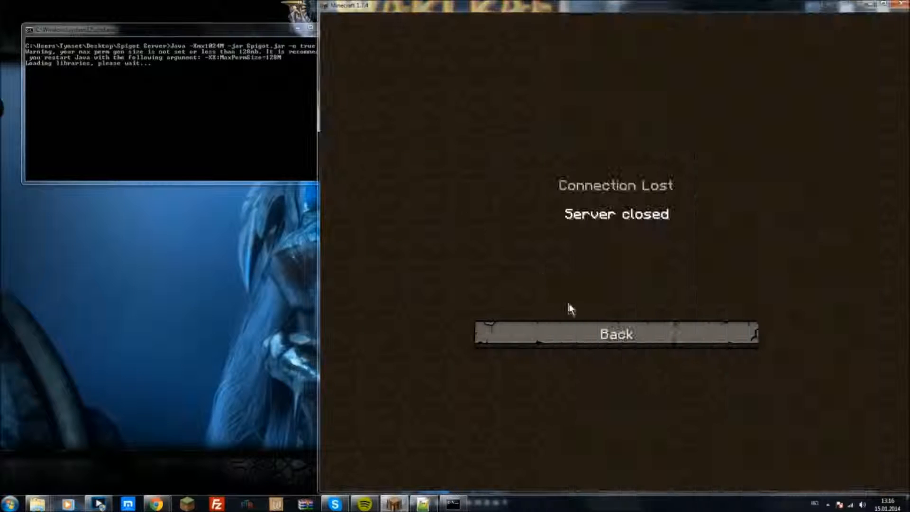
Step: Return to the multiplayer server list, refresh it, and find the local server entries
left_click(584, 326)
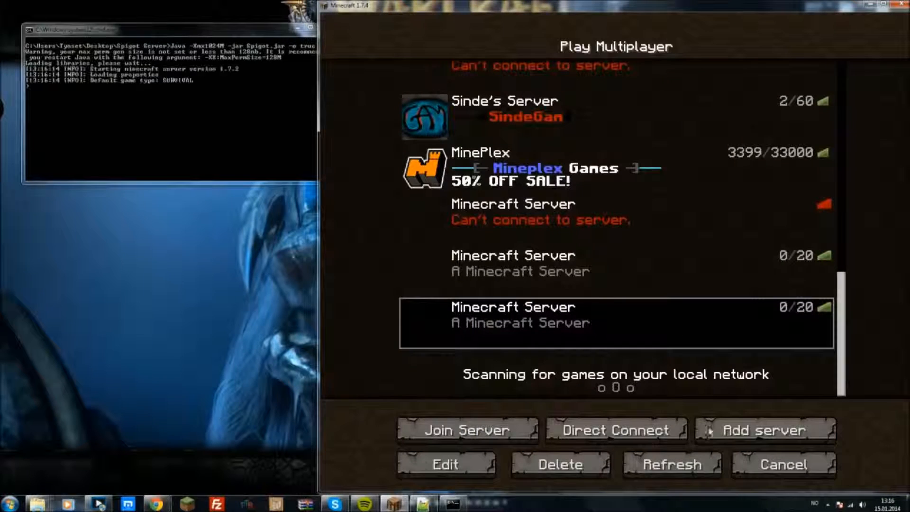
left_click(672, 463)
left_click(167, 131)
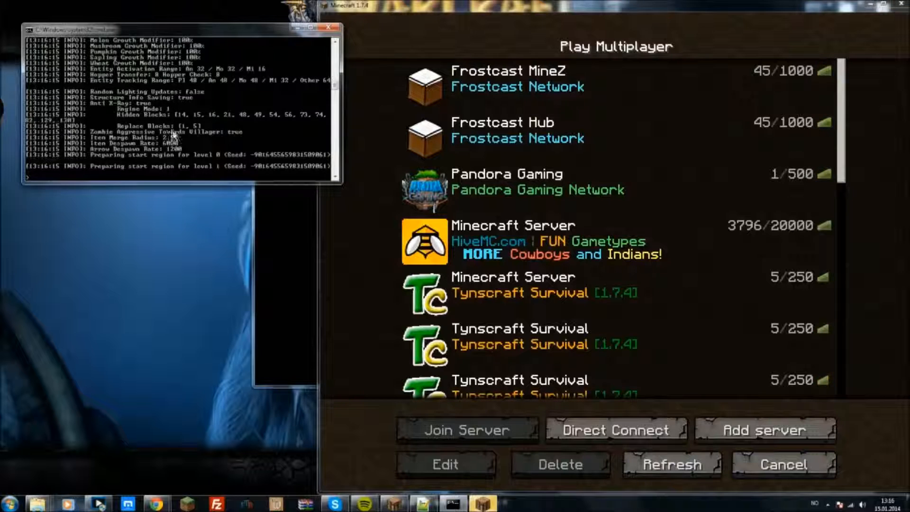
left_click_drag(841, 105, 814, 185)
scroll(816, 189, "down", 6)
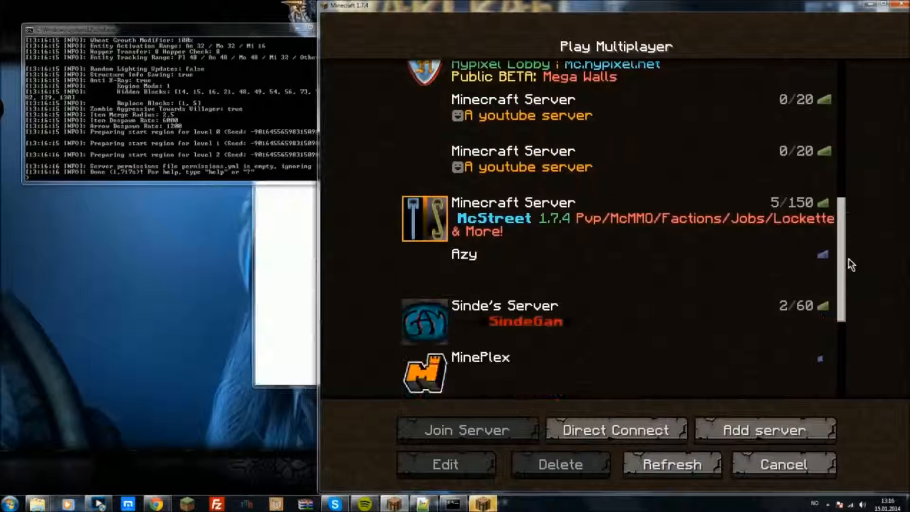
Step: Examine how the motd is displayed on the two local server entries, and try joining the last one
left_click(517, 331)
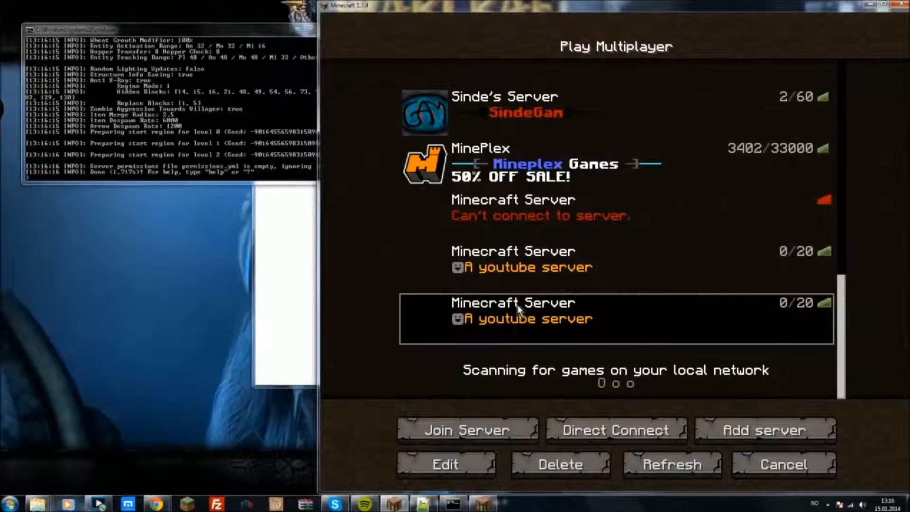
left_click(458, 276)
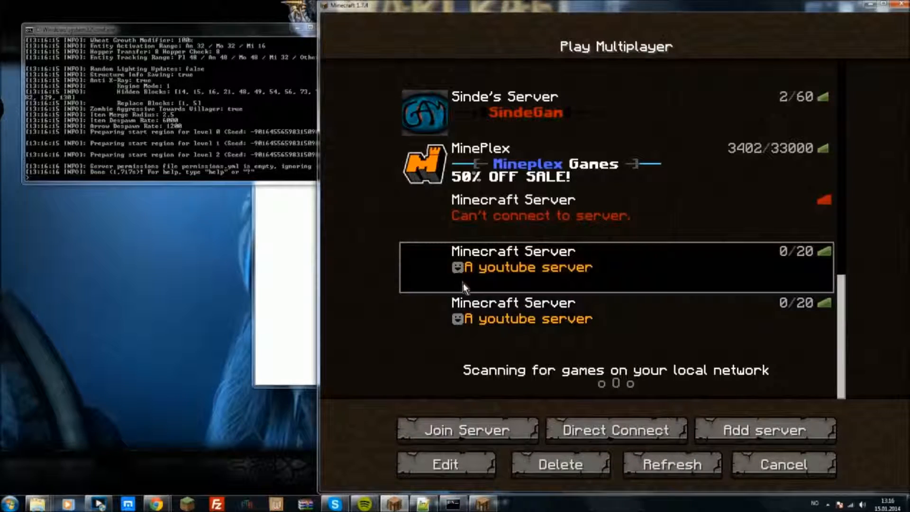
double_click(479, 320)
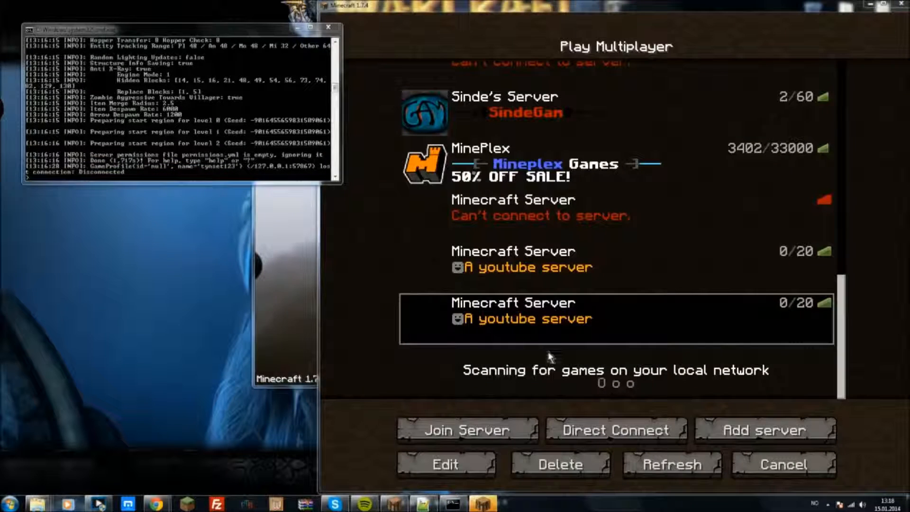
left_click(465, 281)
left_click(462, 319)
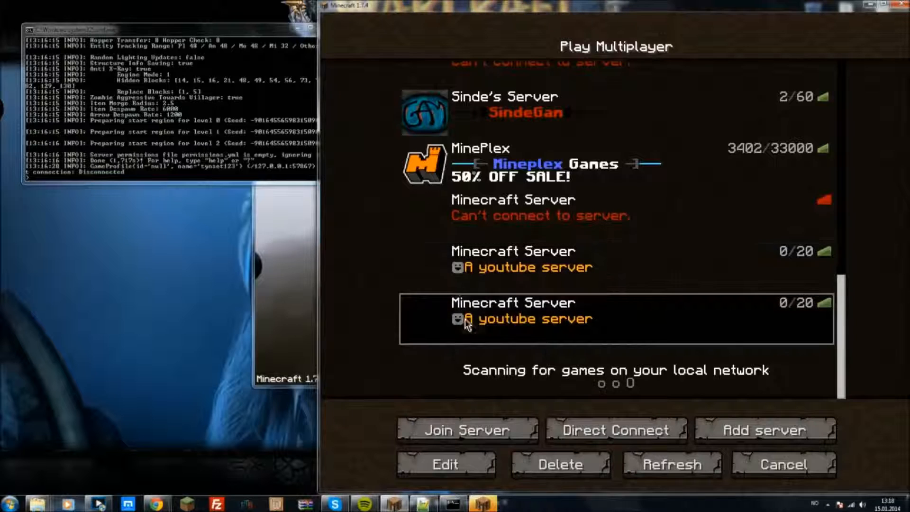
left_click(471, 269)
left_click(463, 317)
left_click(471, 268)
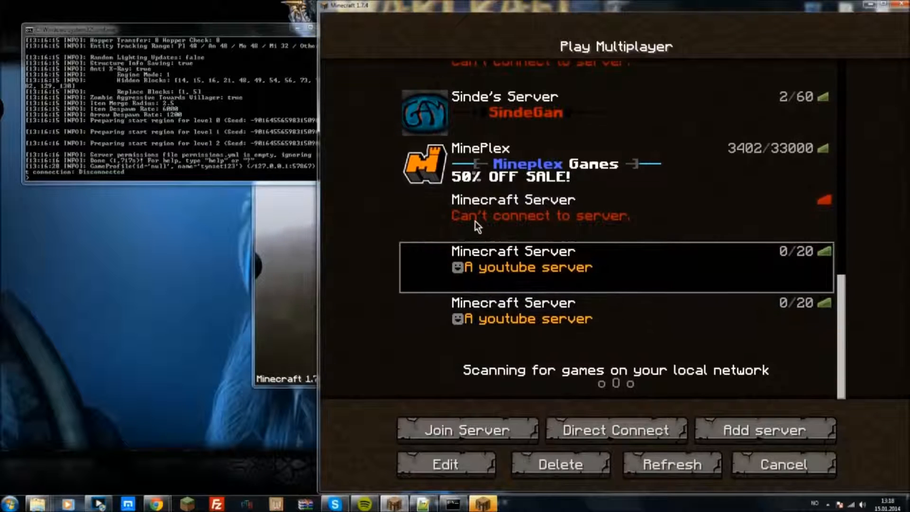
Step: Leave the multiplayer server list, stop the Spigot server with the stop command, and dismiss its console window
left_click(799, 465)
left_click(231, 91)
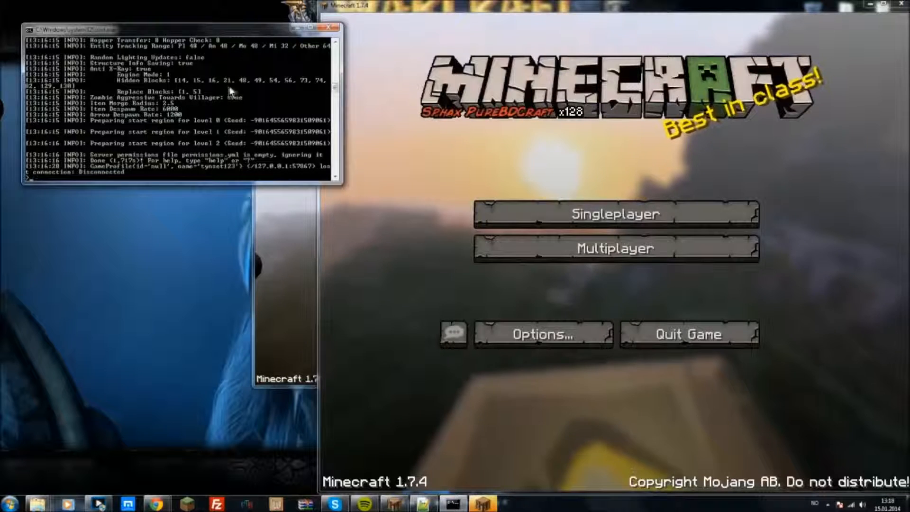
type("sto")
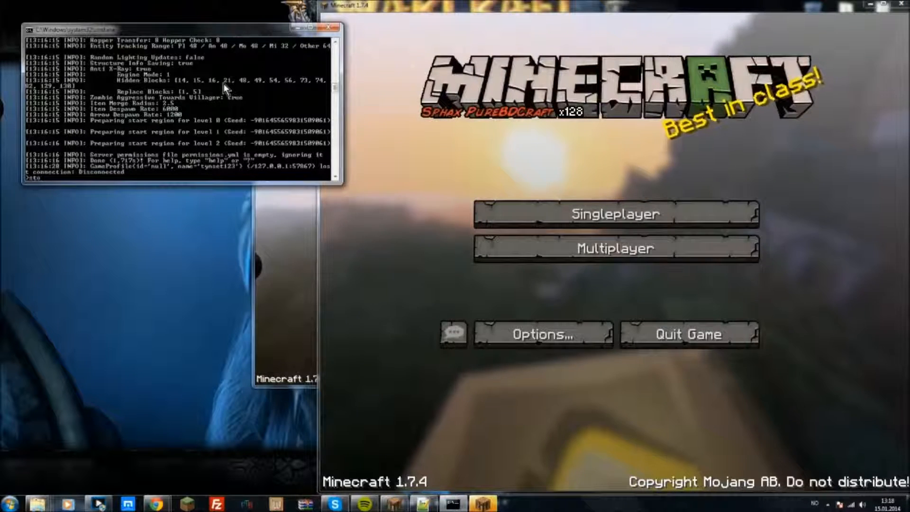
type("p")
key("Return")
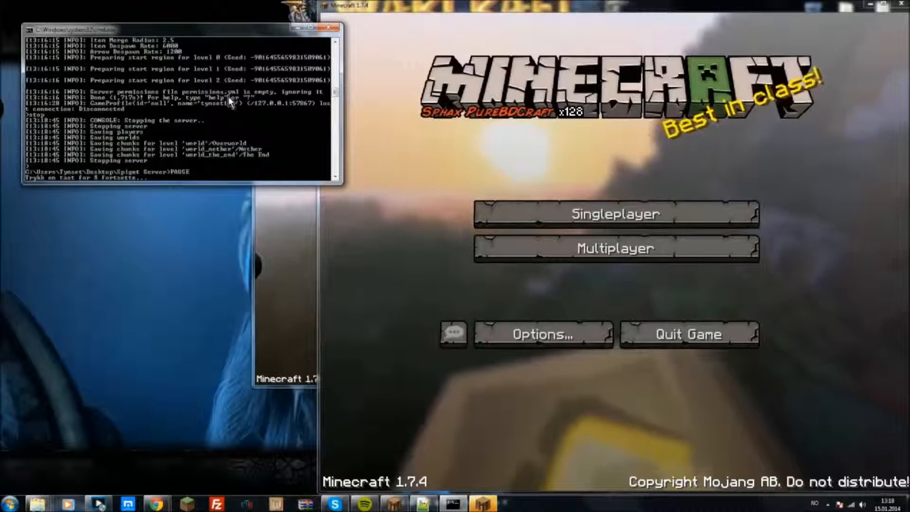
key("Return")
Step: Bring up the Spigot Server folder, close the smaller Minecraft client, and maximize the folder window
left_click_drag(290, 153, 104, 137)
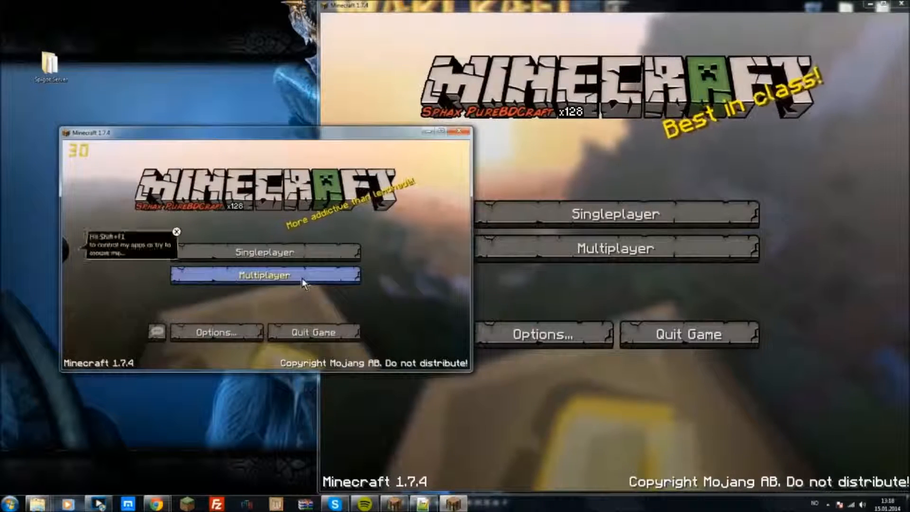
mouse_move(38, 504)
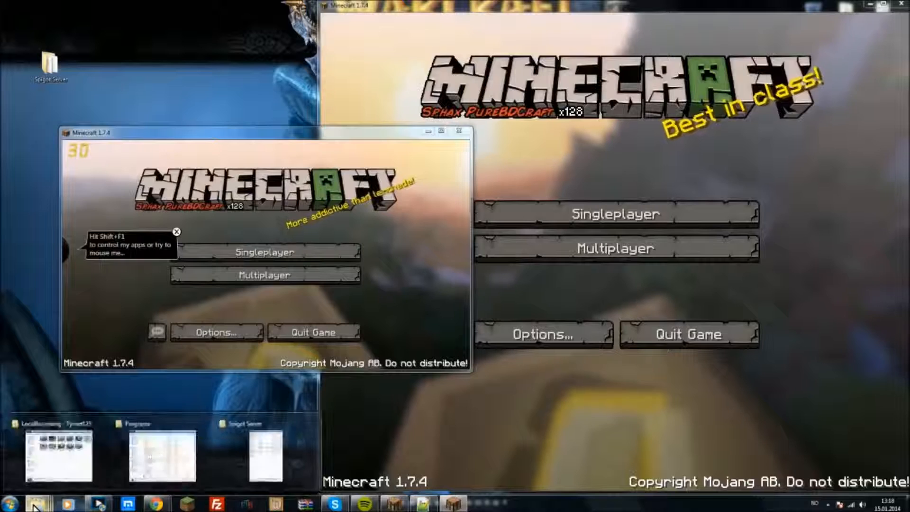
left_click(264, 438)
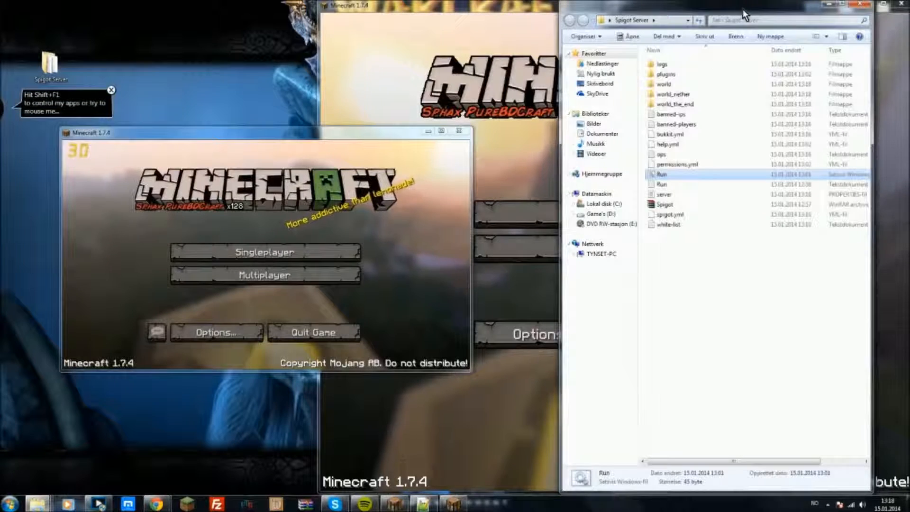
left_click(458, 131)
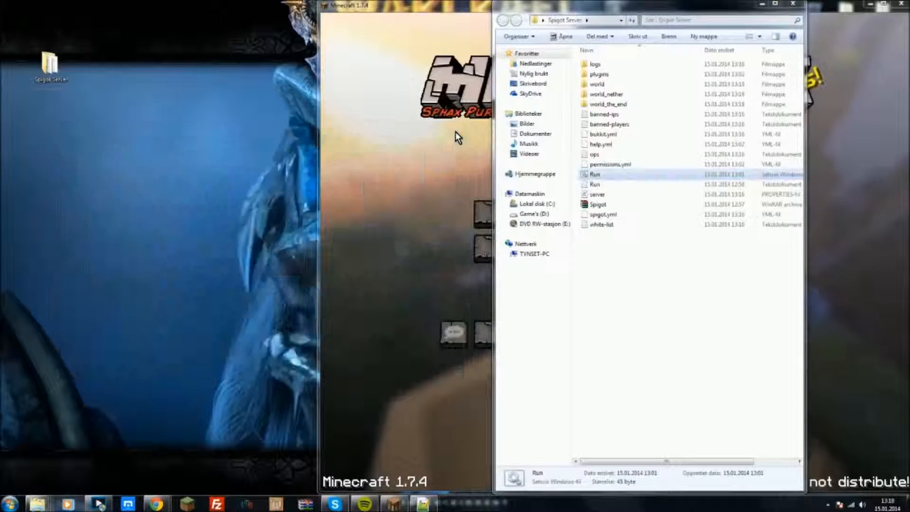
left_click(620, 288)
left_click_drag(650, 6, 229, 8)
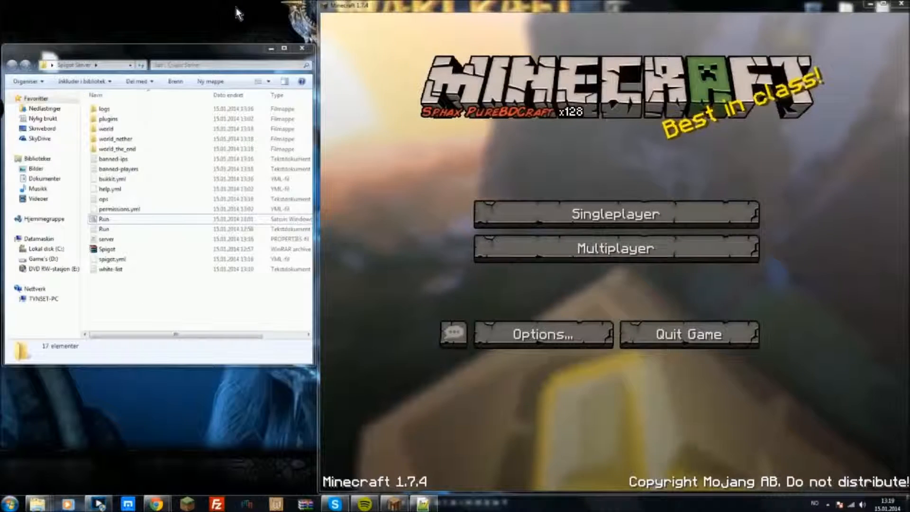
double_click(238, 53)
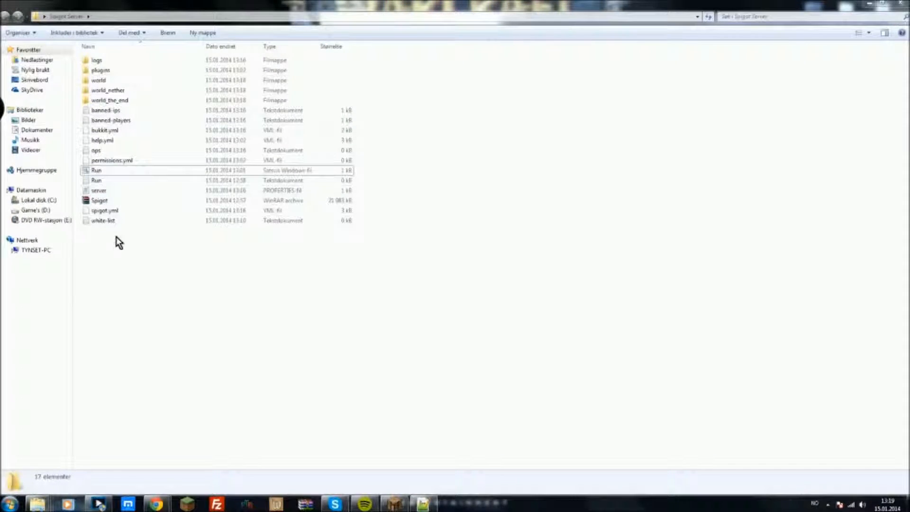
Step: Look inside the logs and plugins folders of the Spigot server, returning to the Spigot Server folder
left_click(111, 111)
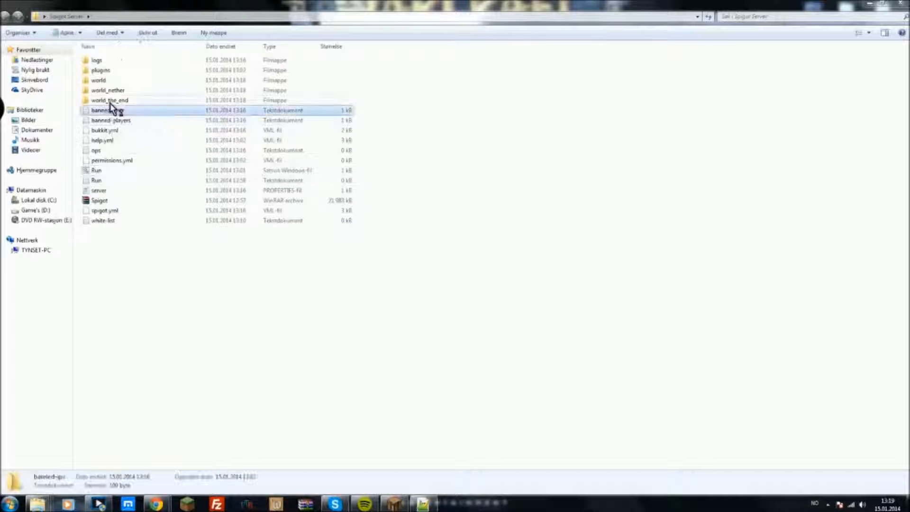
double_click(107, 62)
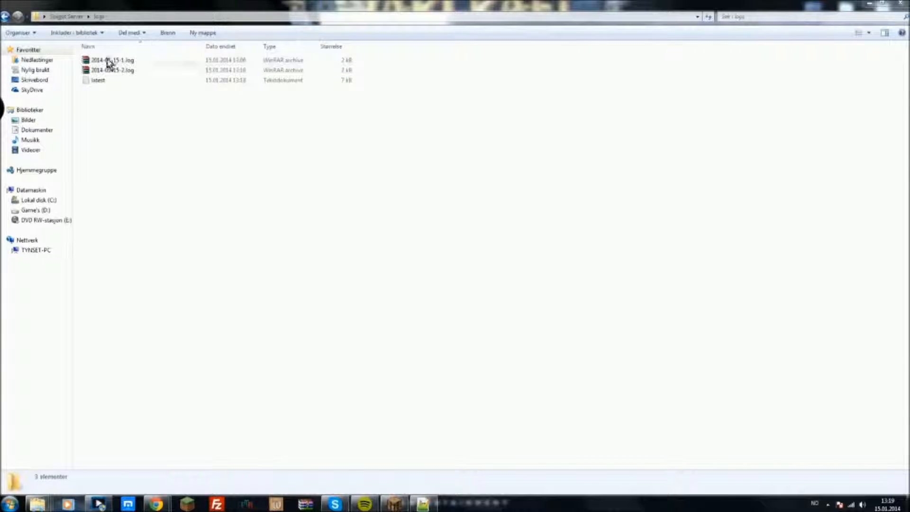
left_click(5, 17)
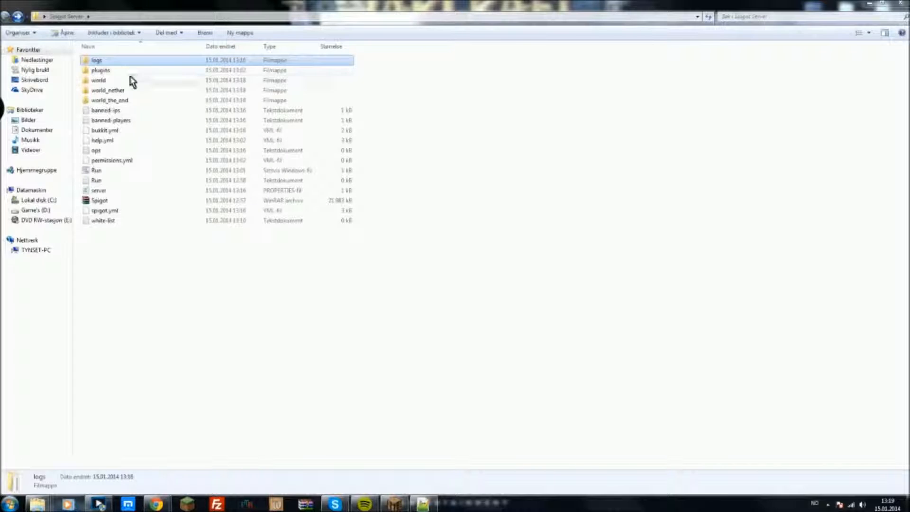
double_click(105, 73)
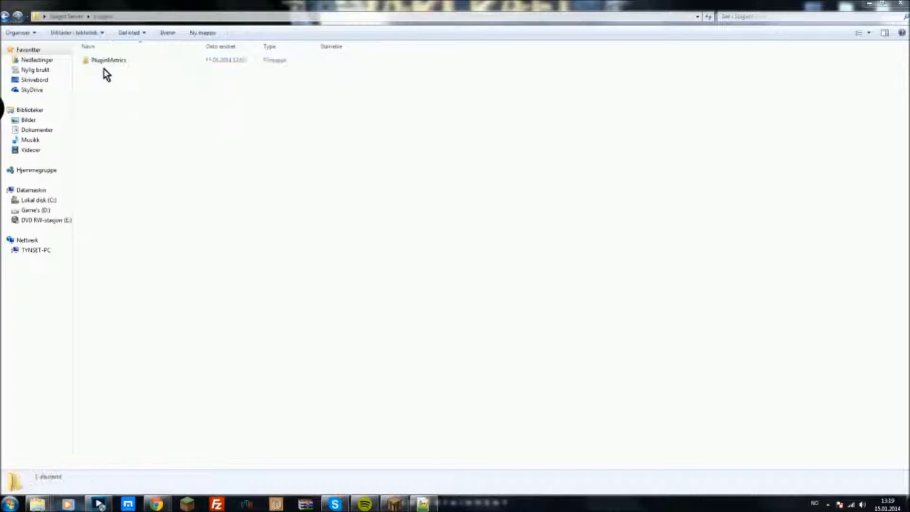
left_click(204, 60)
left_click(326, 202)
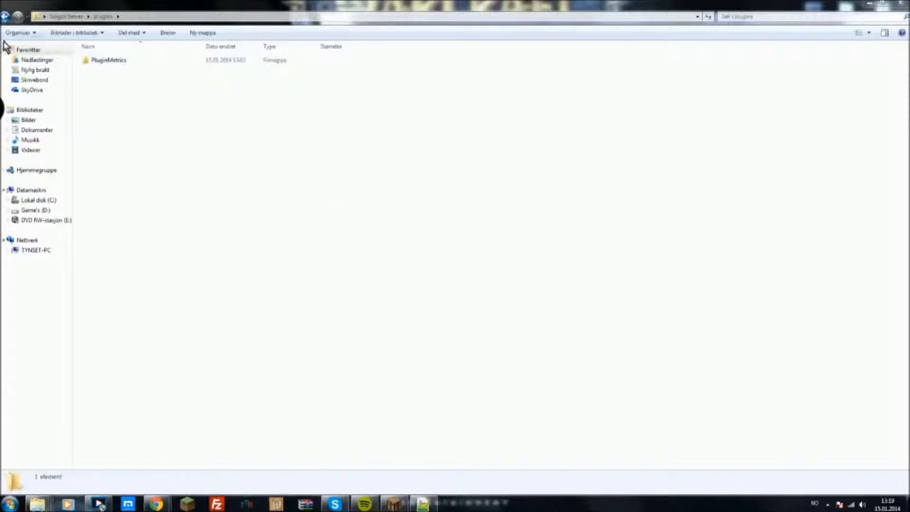
left_click(10, 19)
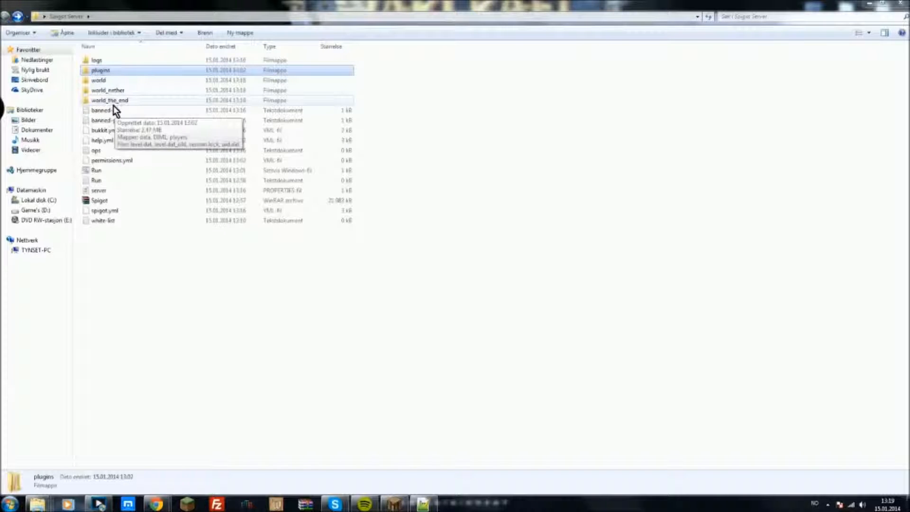
Step: Look through the data, players, region and stats subfolders of the world folder, and return to the Spigot Server folder
double_click(106, 80)
double_click(108, 63)
left_click(4, 16)
double_click(110, 72)
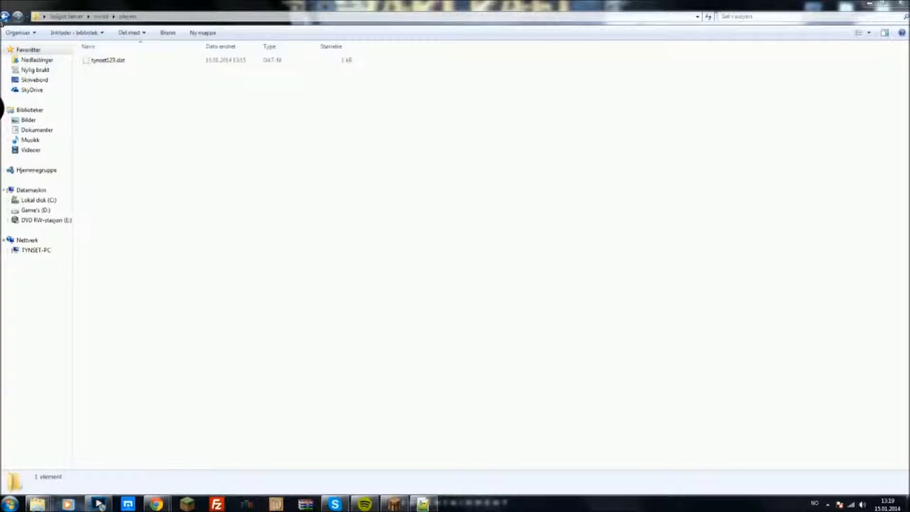
left_click(5, 16)
double_click(97, 80)
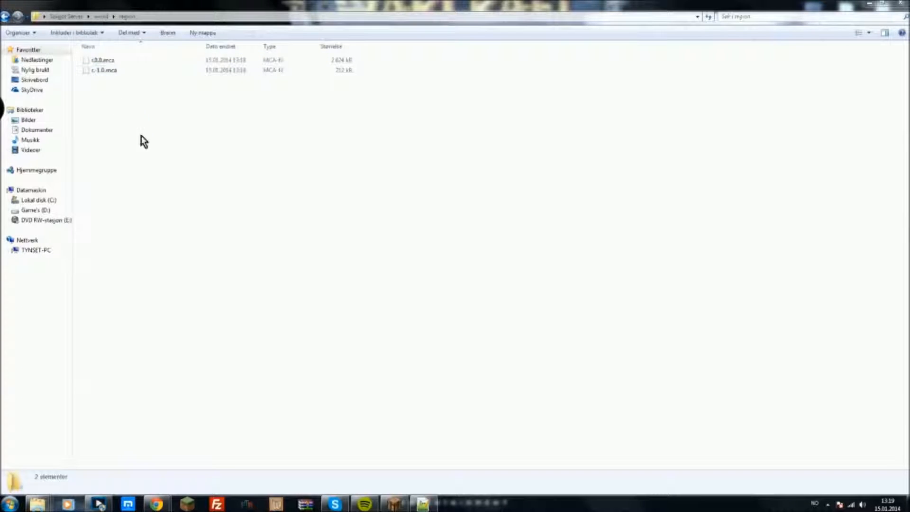
left_click(5, 17)
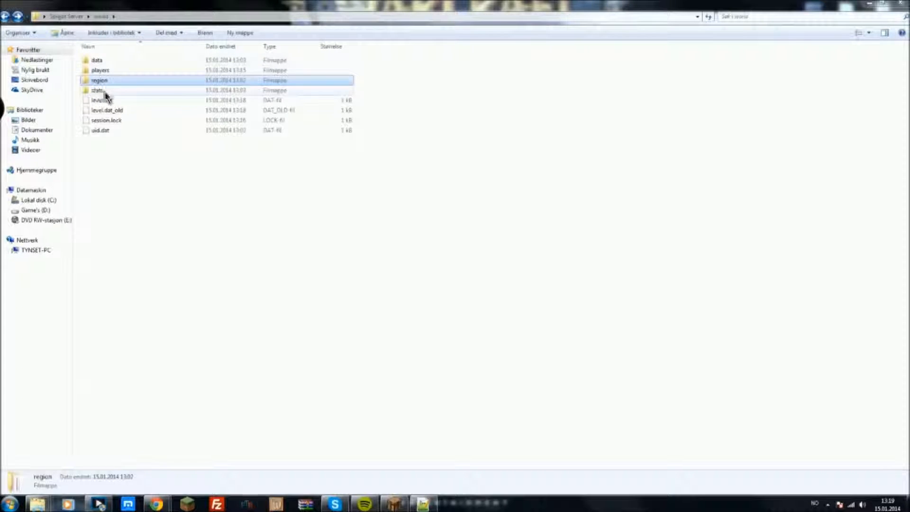
double_click(105, 91)
double_click(5, 17)
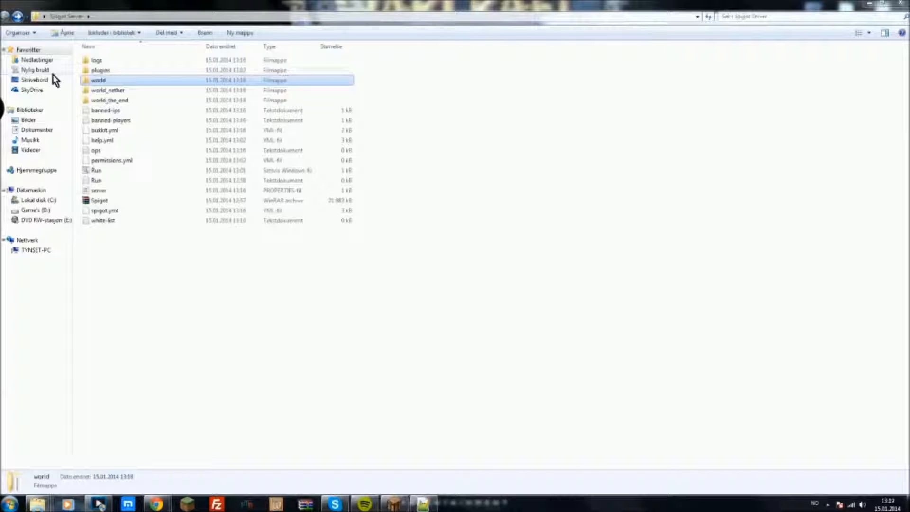
Step: Look inside the world_nether and world_the_end folders, and return to the Spigot Server folder
double_click(109, 91)
left_click(5, 17)
double_click(109, 101)
left_click(5, 17)
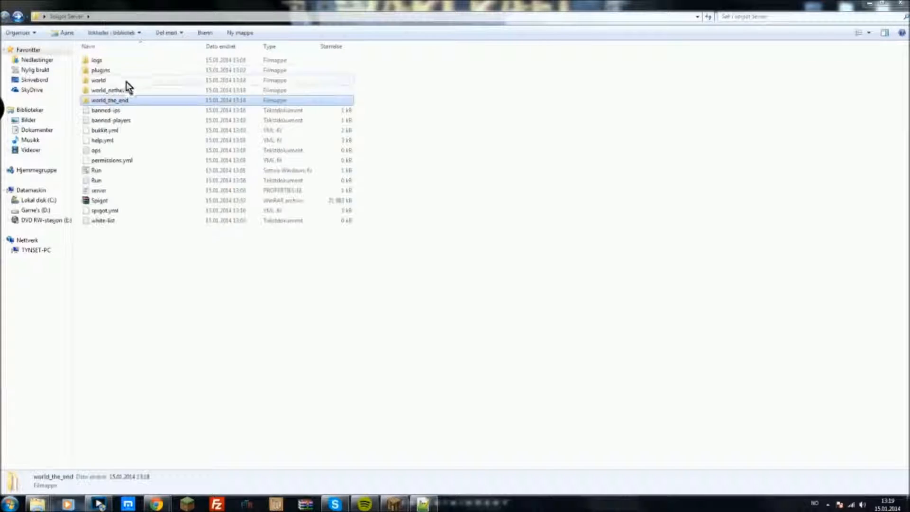
Step: Point out the banned-ips and banned-players text files in the Spigot Server folder
left_click(108, 112)
right_click(108, 113)
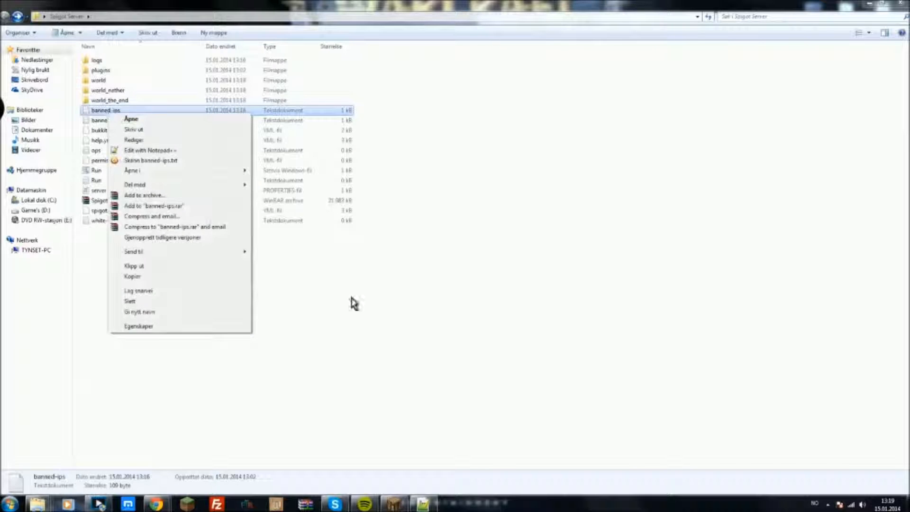
left_click(351, 298)
left_click(96, 111)
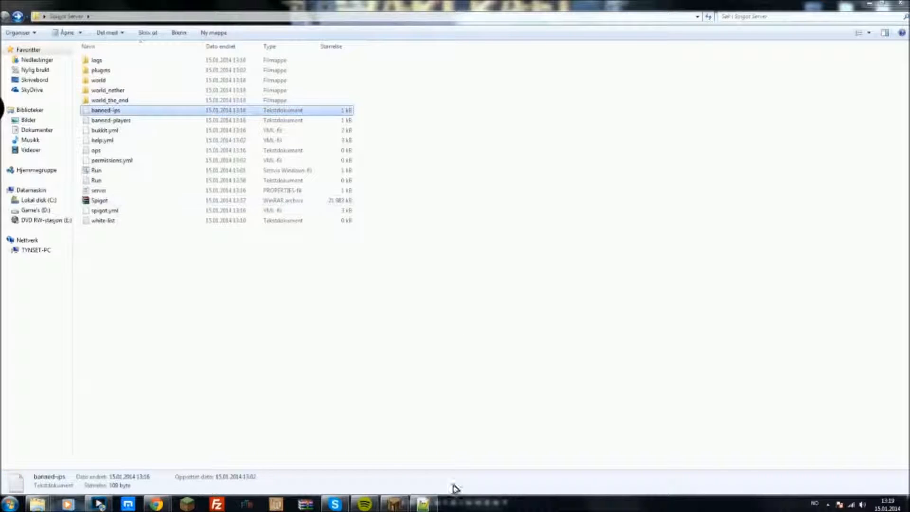
left_click(429, 111)
left_click(98, 110)
left_click(530, 257)
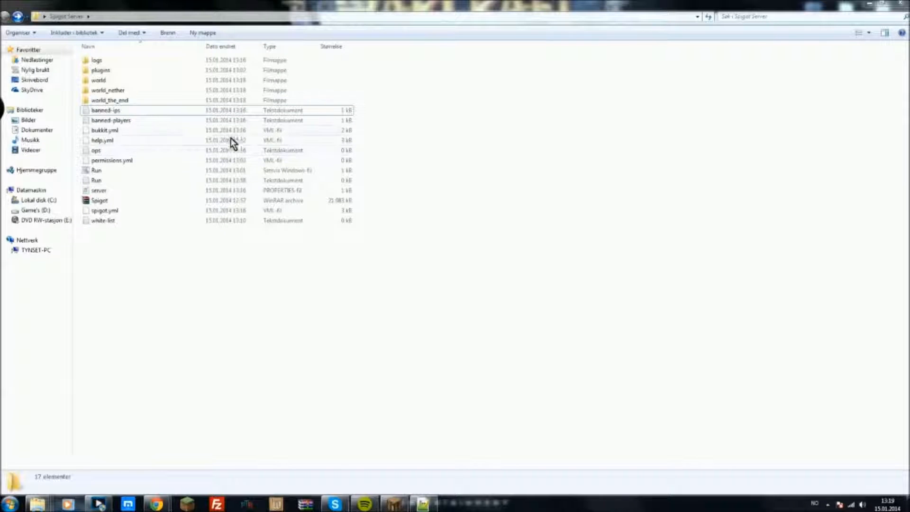
left_click(117, 111)
left_click(260, 324)
mouse_move(109, 120)
left_mouse_down()
mouse_move(95, 110)
mouse_move(110, 109)
left_mouse_up()
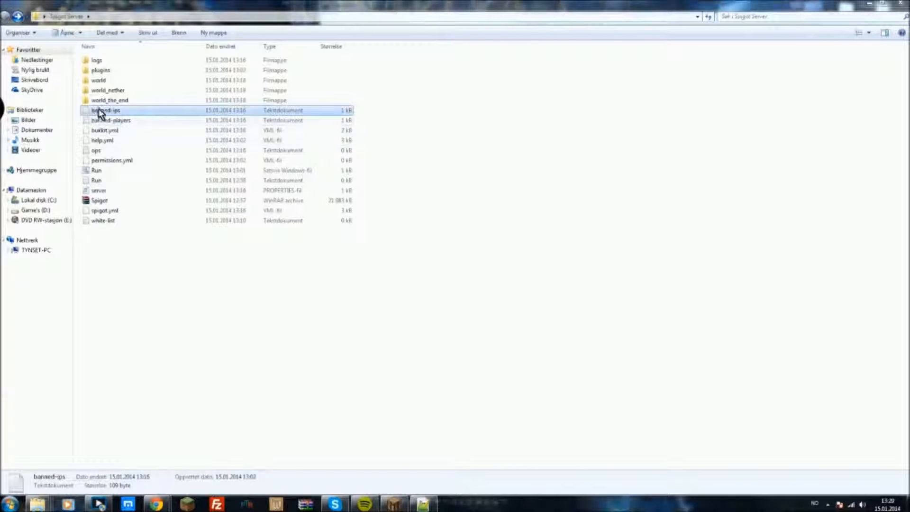
left_click(127, 121)
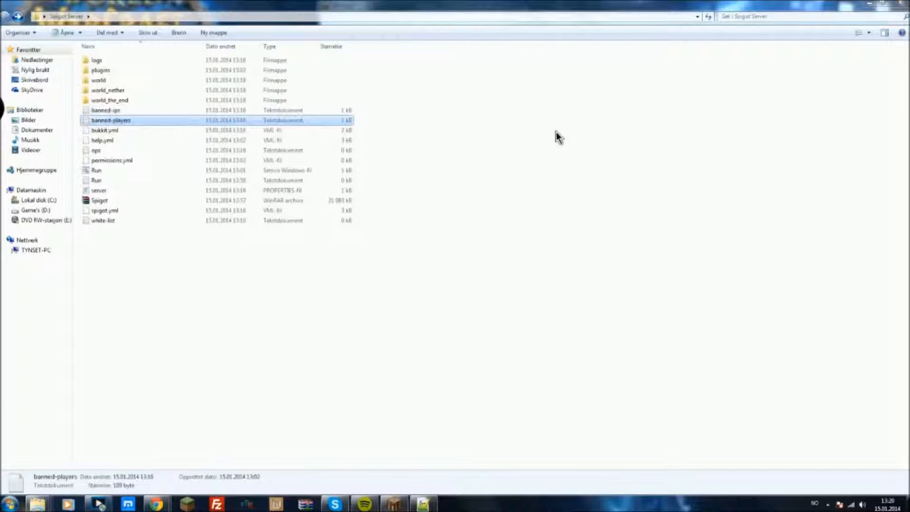
left_click(472, 127)
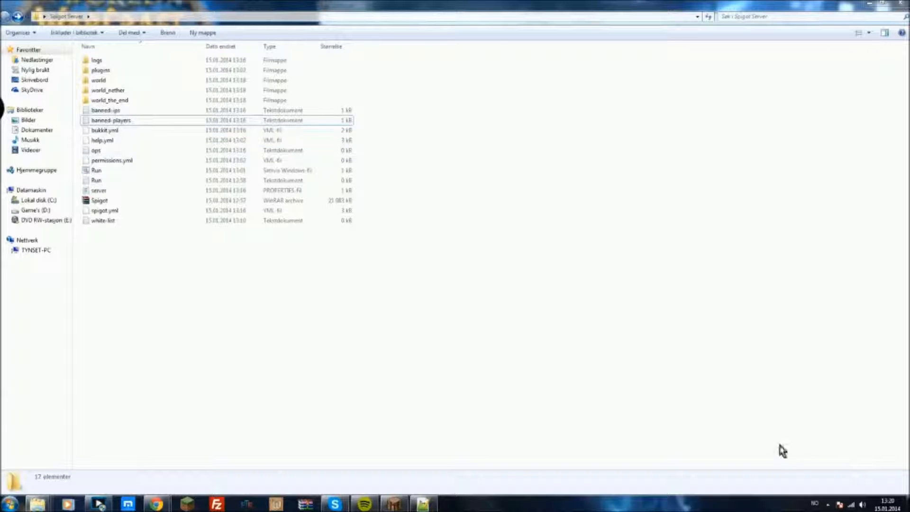
Step: Open help.yml in Notepad++, examine its help topic and ban command examples, and return to the Spigot Server folder
right_click(106, 141)
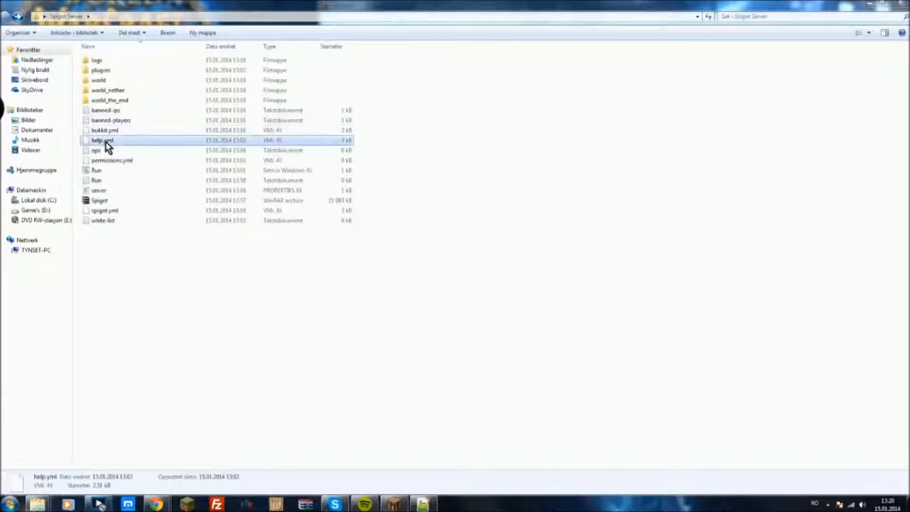
left_click(135, 159)
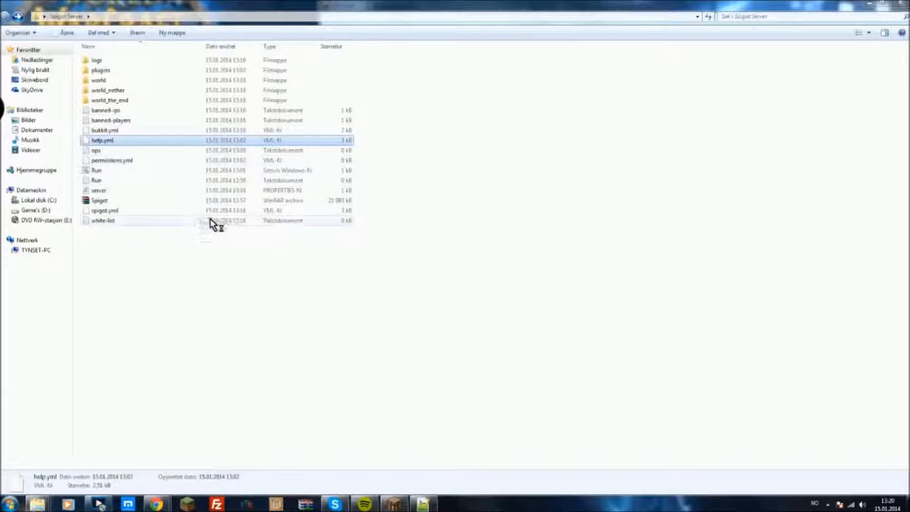
left_click(488, 290)
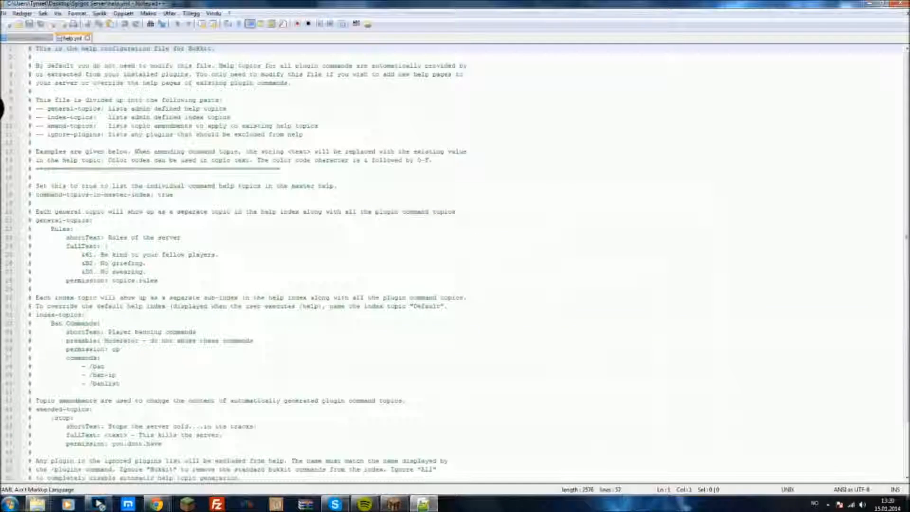
left_click_drag(108, 186, 228, 349)
left_click(227, 349)
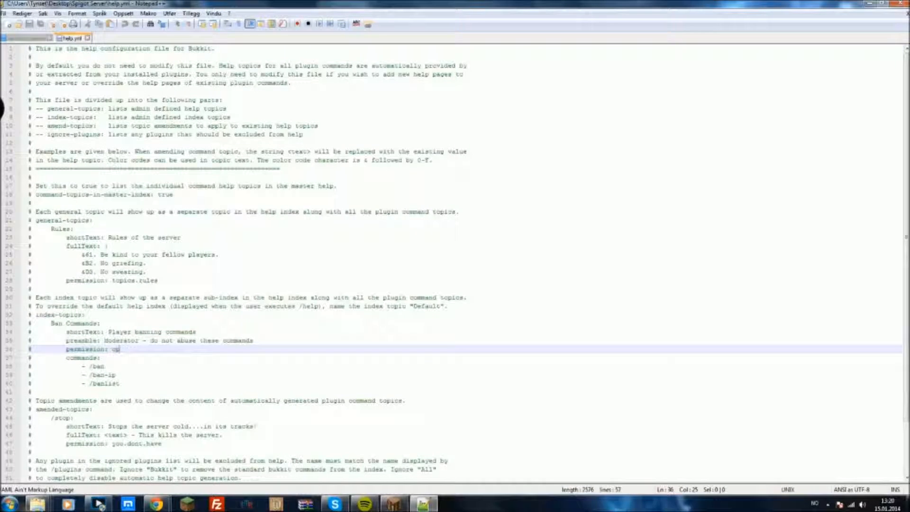
scroll(455, 261, "down", 3)
scroll(456, 261, "up", 3)
left_click_drag(173, 304, 35, 49)
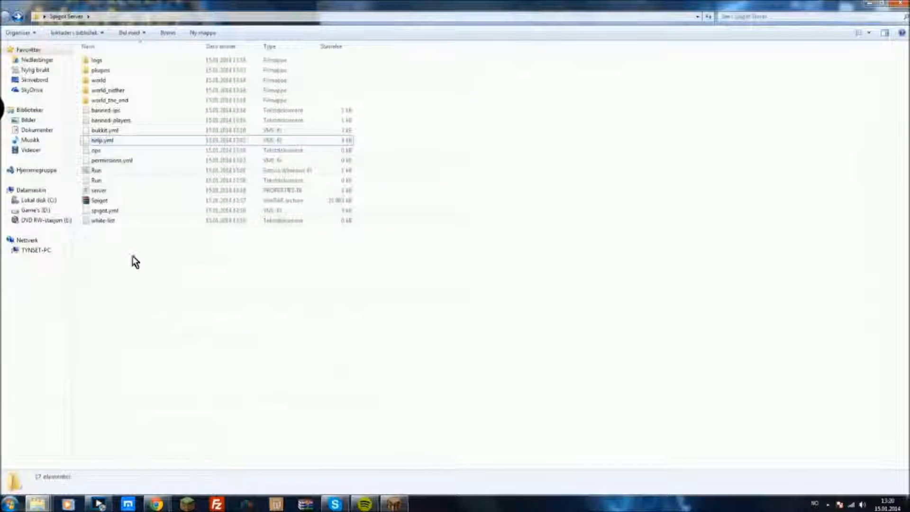
Step: Point out the ops and permissions.yml files in the Spigot Server folder
right_click(97, 152)
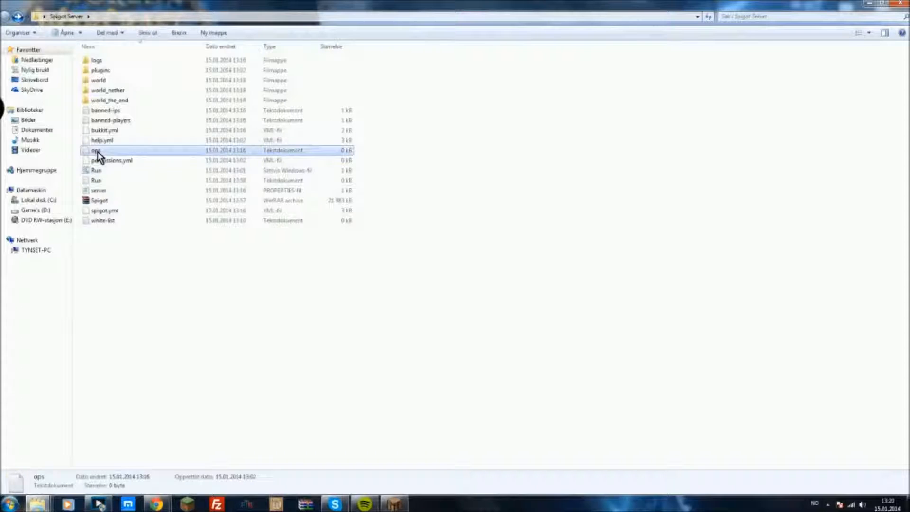
left_click(331, 295)
left_click(124, 151)
left_click_drag(375, 152, 70, 154)
left_click(477, 154)
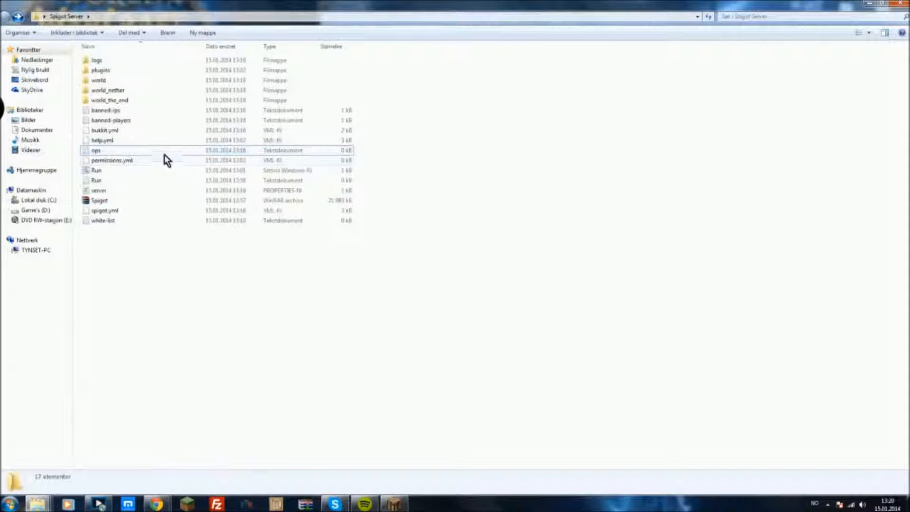
left_click(115, 162)
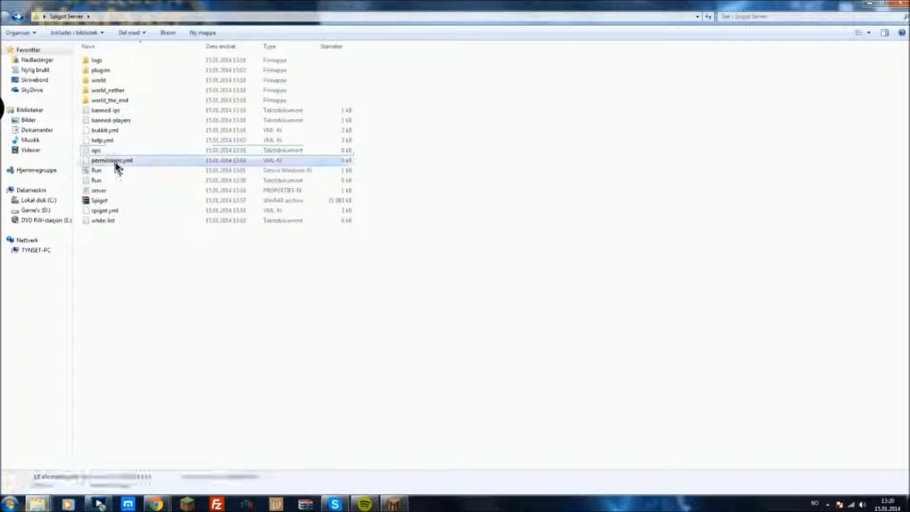
left_click(134, 279)
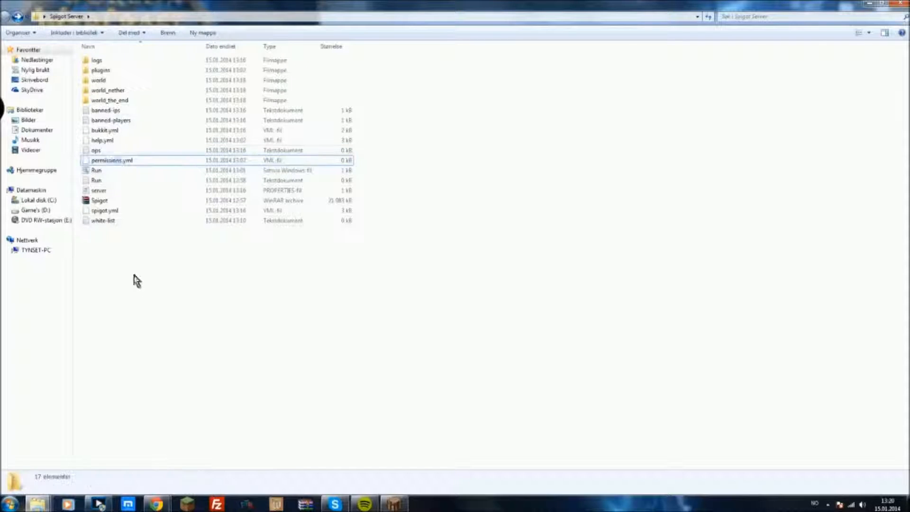
Step: Point out the Run batch file in the Spigot Server folder, and open spigot.yml in Notepad++
left_click(111, 172)
left_click(160, 309)
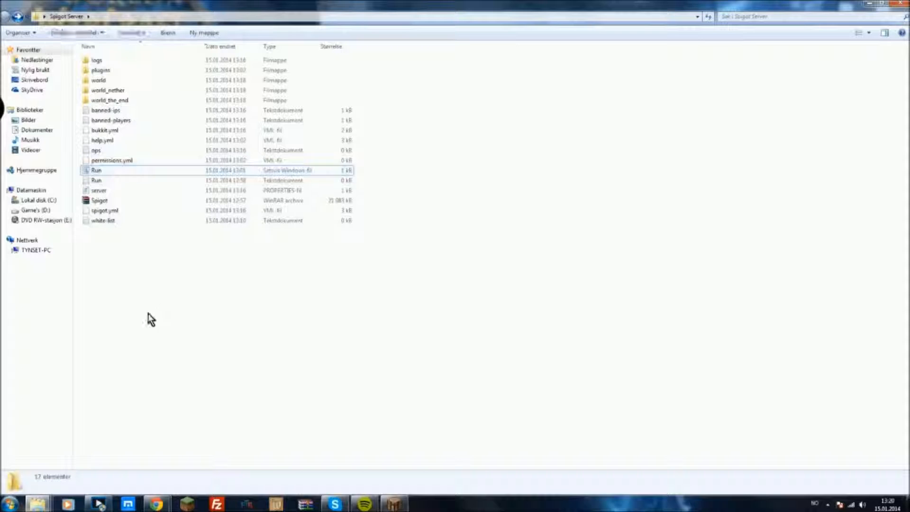
right_click(108, 211)
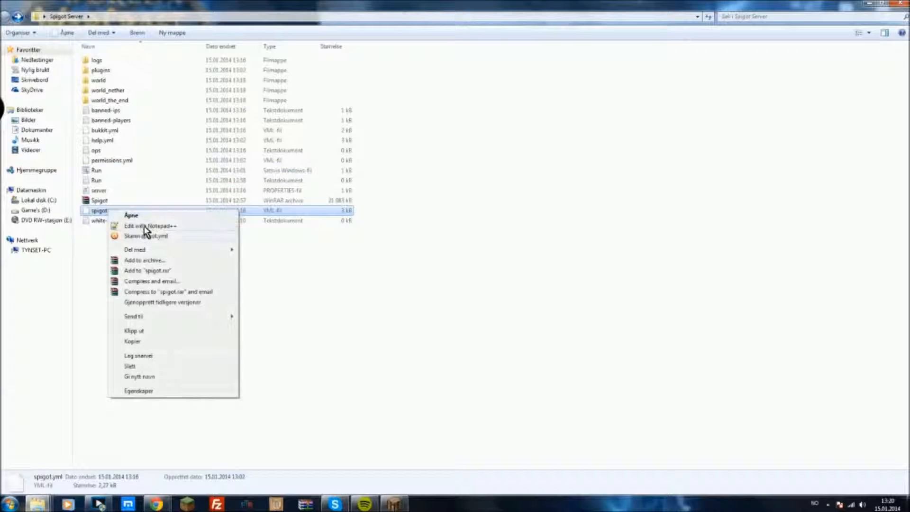
left_click(147, 226)
Step: Examine the commands, messages, settings and world-settings sections of spigot.yml, including the growth and entity range options
left_click(71, 212)
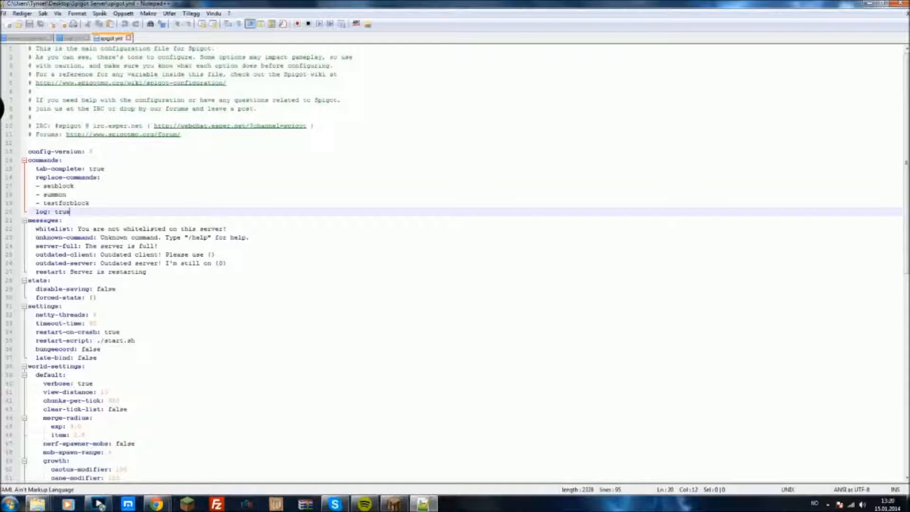
left_click(66, 195)
scroll(455, 263, "down", 2)
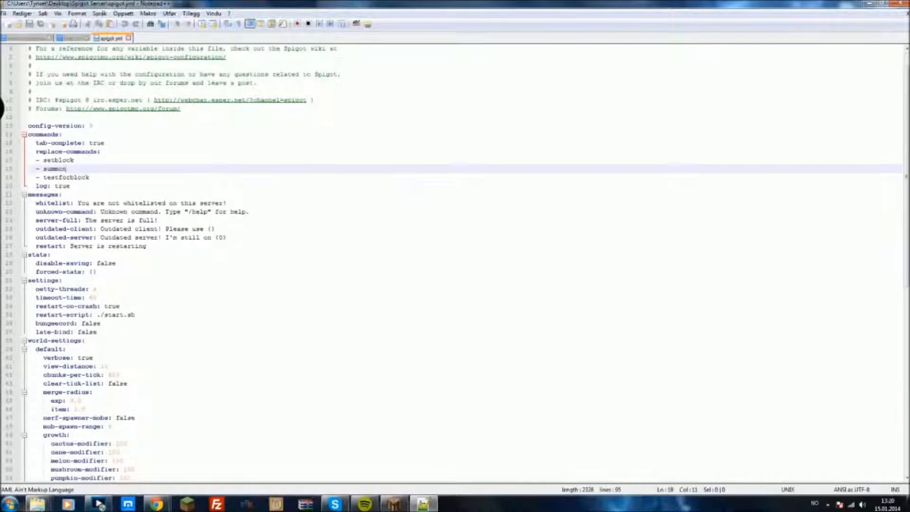
left_click_drag(36, 118, 195, 347)
left_click(194, 342)
scroll(455, 263, "down", 13)
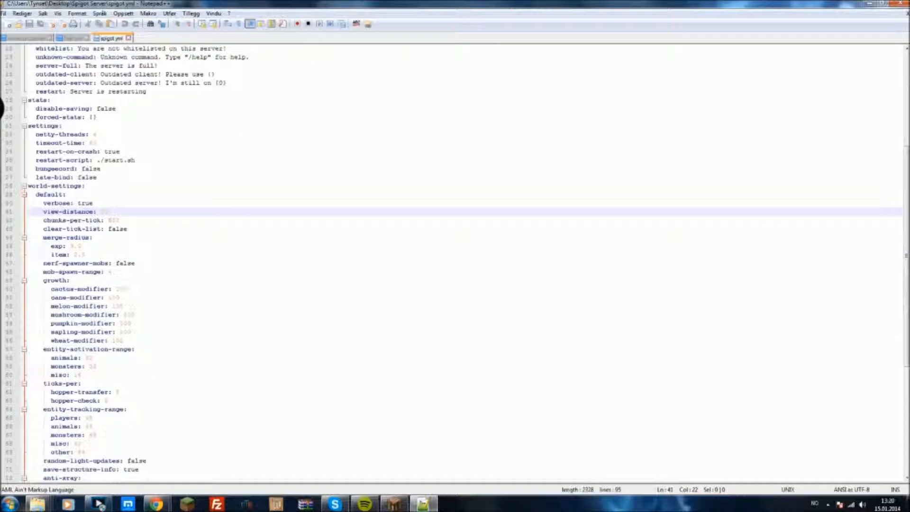
left_click_drag(137, 461, 51, 212)
left_click(98, 236)
scroll(99, 236, "up", 12)
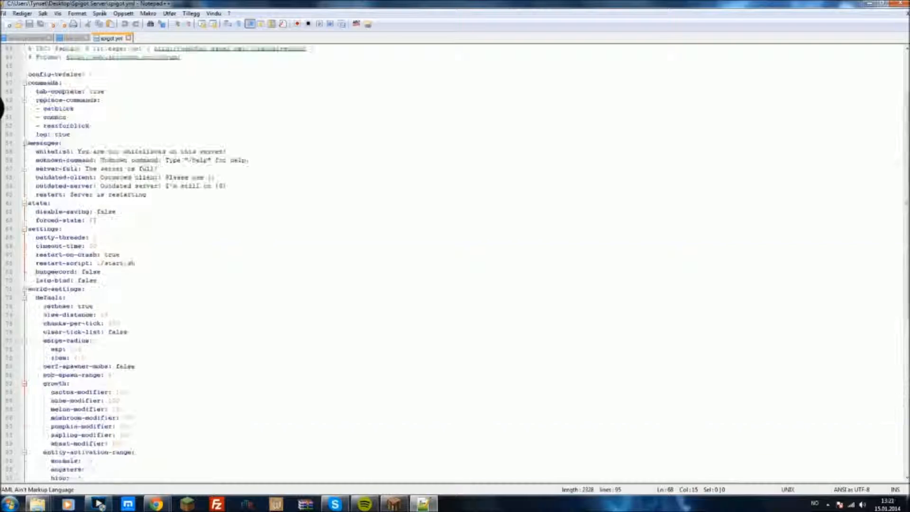
scroll(465, 263, "up", 3)
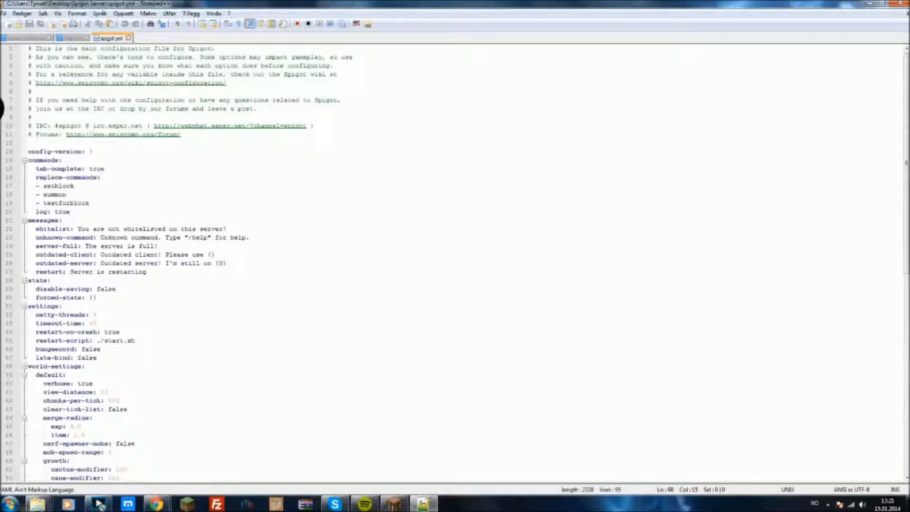
Step: Highlight the spigot.yml options from commands to view-distance, and close Notepad++ to return to the Spigot Server folder
left_click_drag(32, 160, 109, 392)
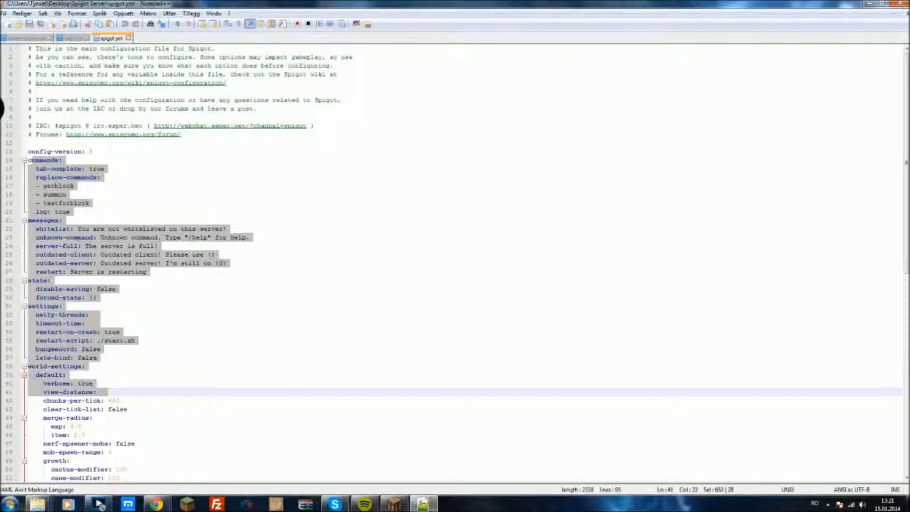
left_click(145, 353)
left_click_drag(44, 195, 138, 397)
left_click(137, 394)
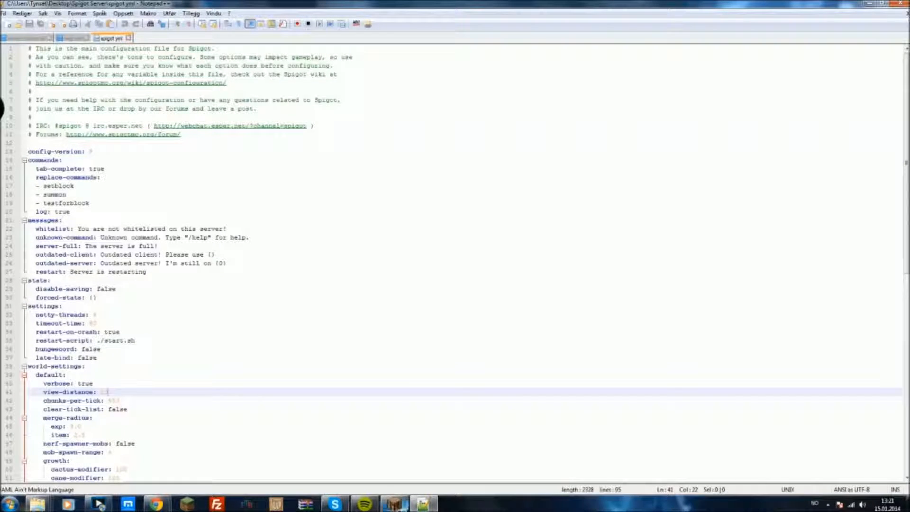
key("alt+F4")
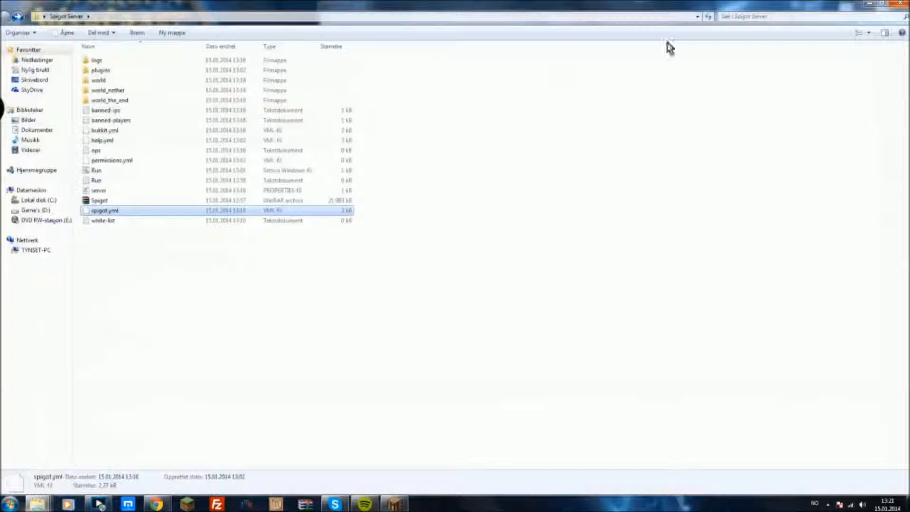
Step: Point out the white-list text file in the Spigot Server folder
left_click(226, 382)
left_click(107, 225)
left_click_drag(167, 248, 368, 217)
left_click(368, 217)
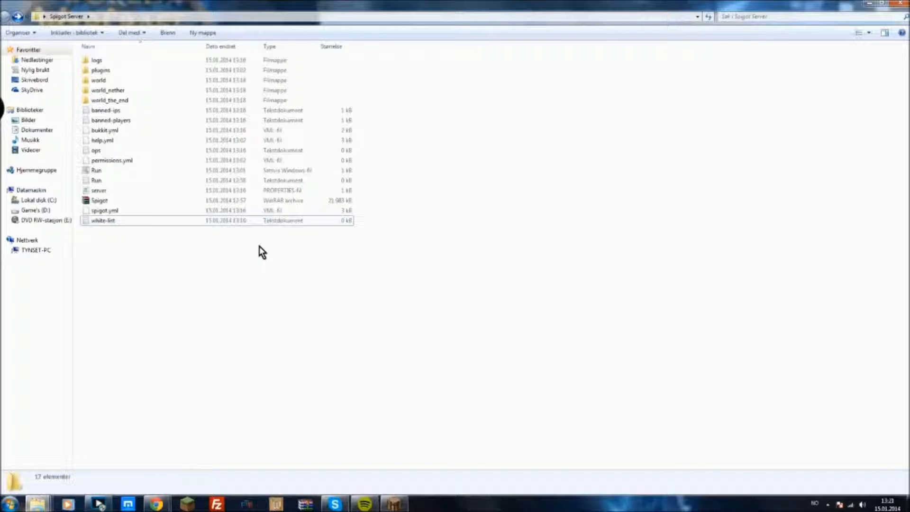
left_click_drag(109, 239, 348, 217)
left_click(391, 244)
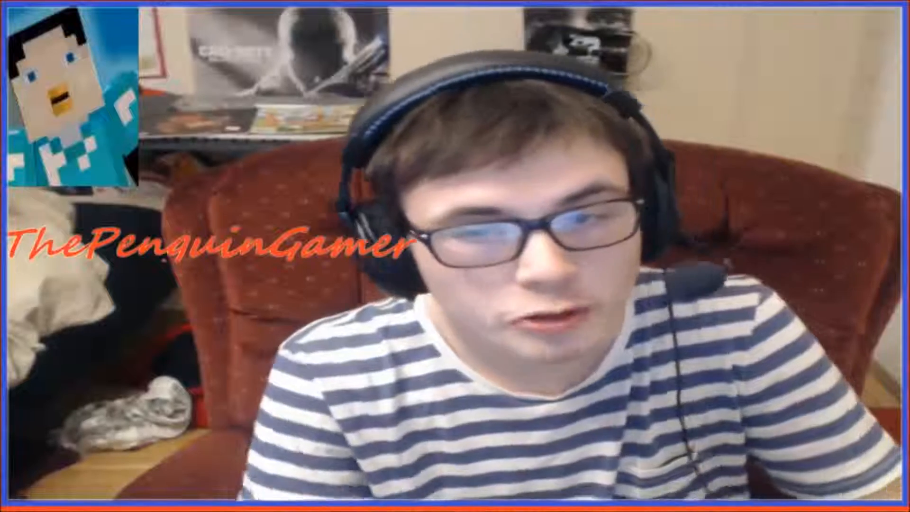